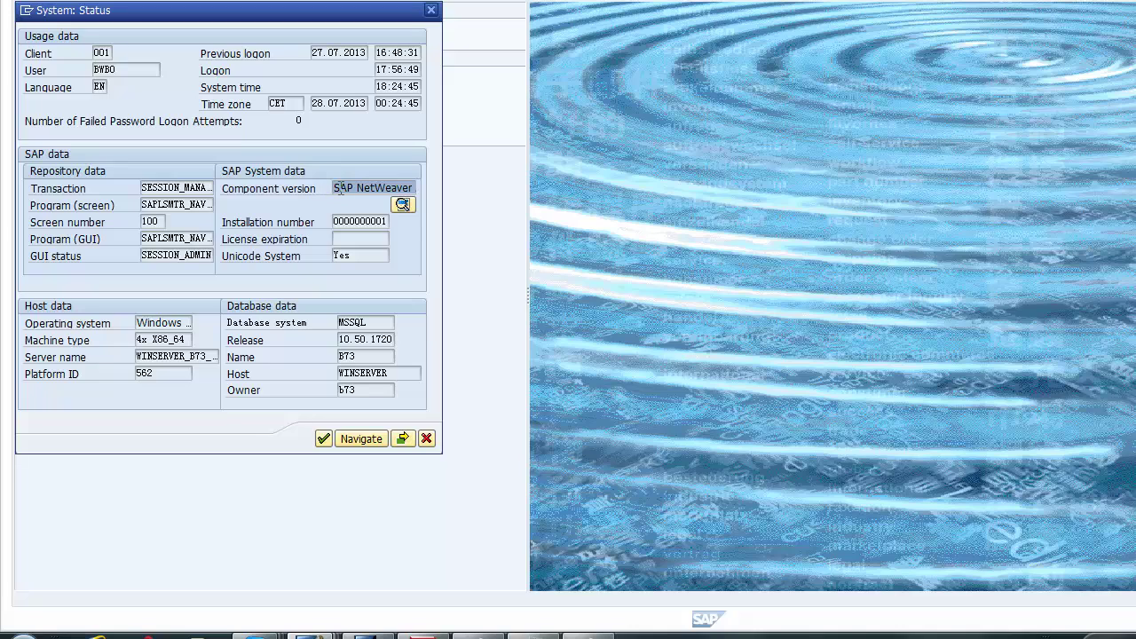
- Check the component version in the system status and open the installed software component details
{"action": "double_click", "coordinate": [340, 188]}
{"action": "left_click_drag", "start_coordinate": [365, 189], "coordinate": [448, 191]}
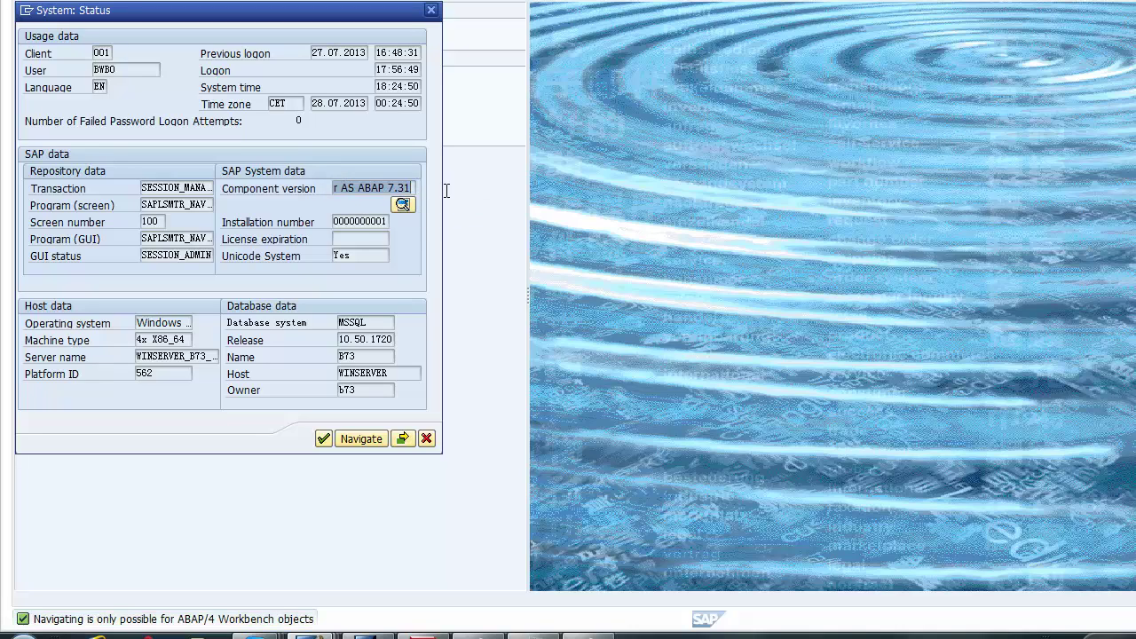
{"action": "left_click", "coordinate": [402, 205]}
{"action": "left_click_drag", "start_coordinate": [283, 73], "coordinate": [350, 89]}
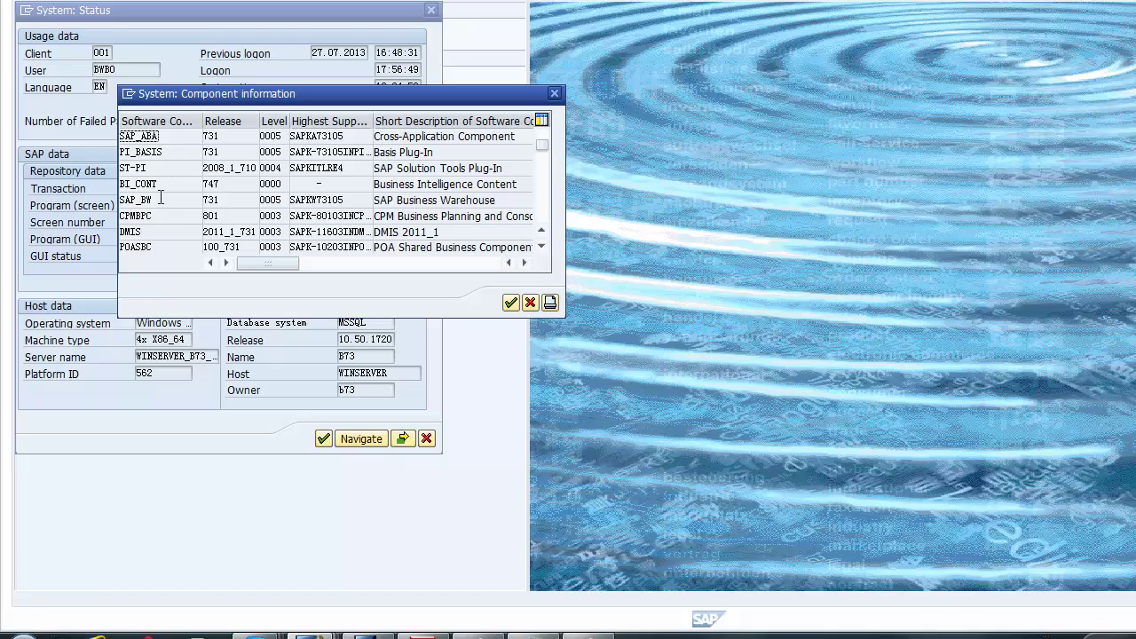
- Examine the DMIS entry in the installed component list, then close the component and system status dialogs
{"action": "left_click", "coordinate": [542, 247]}
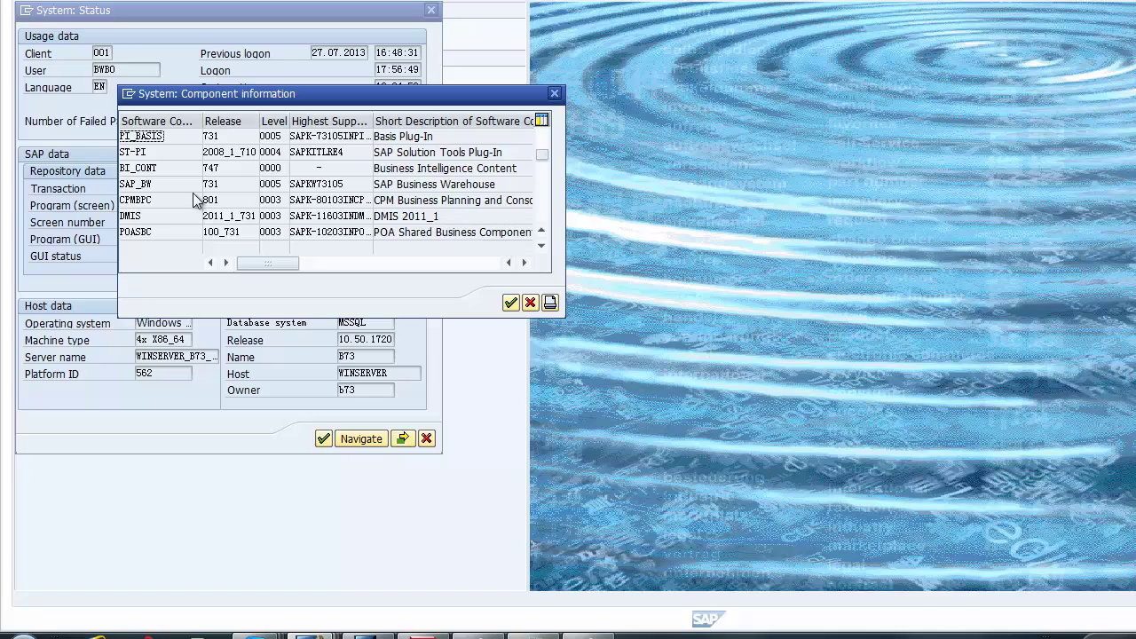
{"action": "double_click", "coordinate": [167, 216]}
{"action": "left_click", "coordinate": [173, 220]}
{"action": "double_click", "coordinate": [175, 220]}
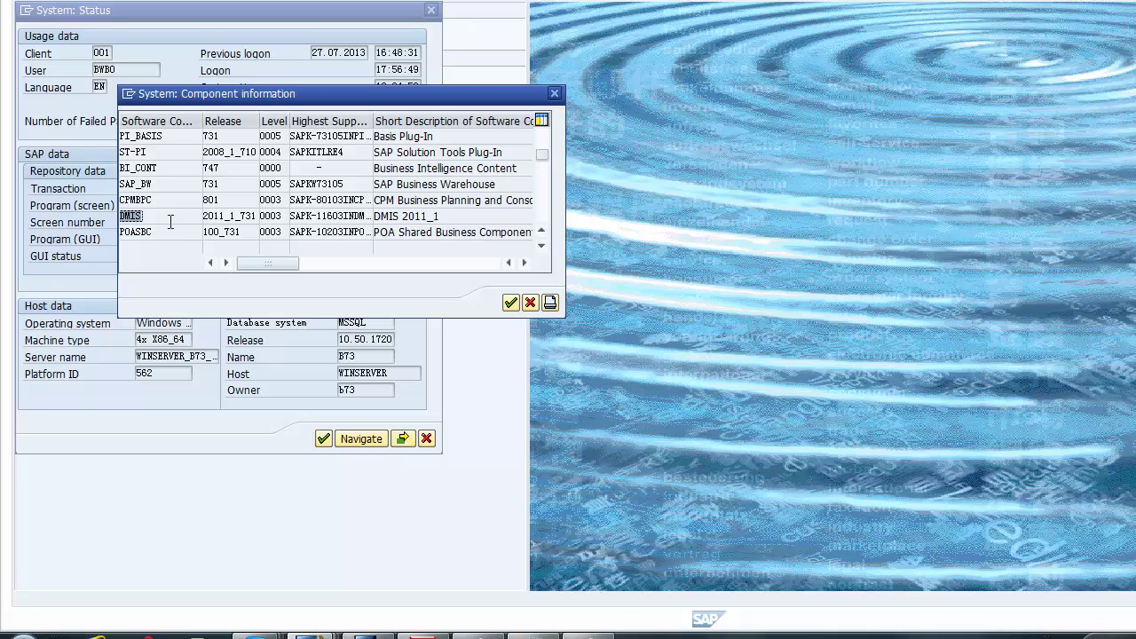
{"action": "left_click", "coordinate": [529, 303]}
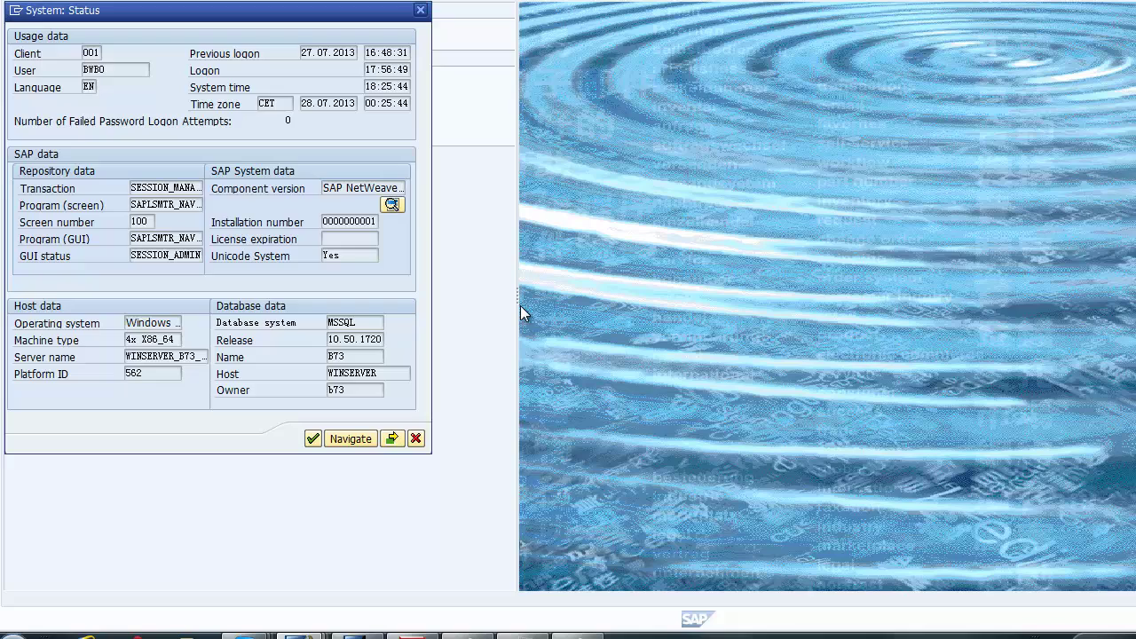
{"action": "left_click", "coordinate": [415, 438]}
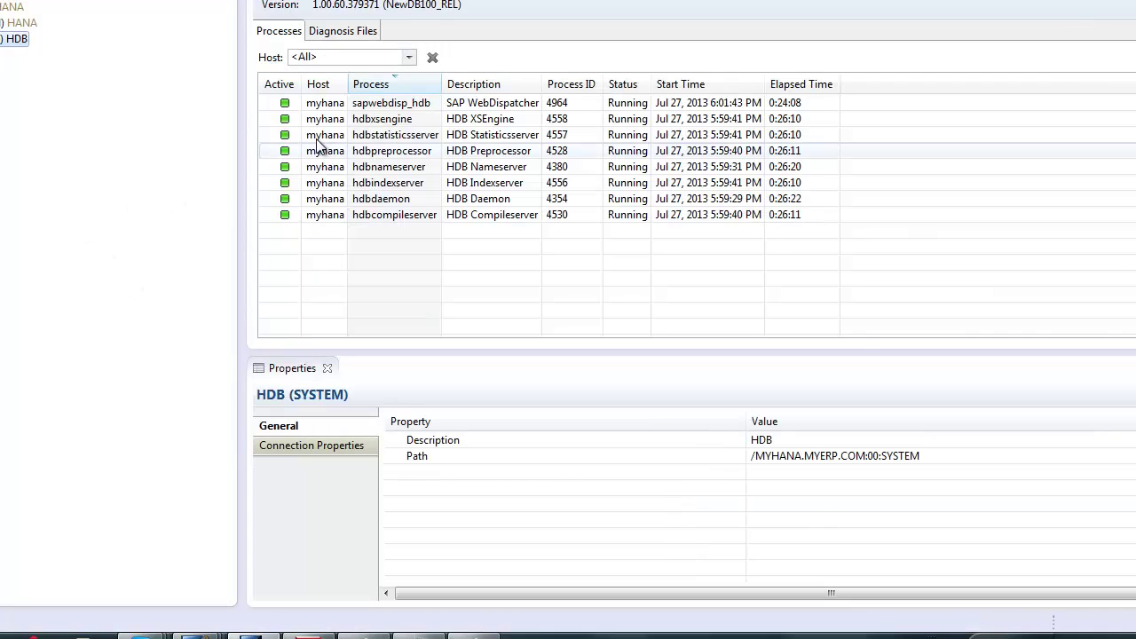
- Switch to SAP HANA Studio and open the administration overview of HDB (SYSTEM) to check its version and memory usage
{"action": "left_click_drag", "start_coordinate": [348, 87], "coordinate": [385, 95]}
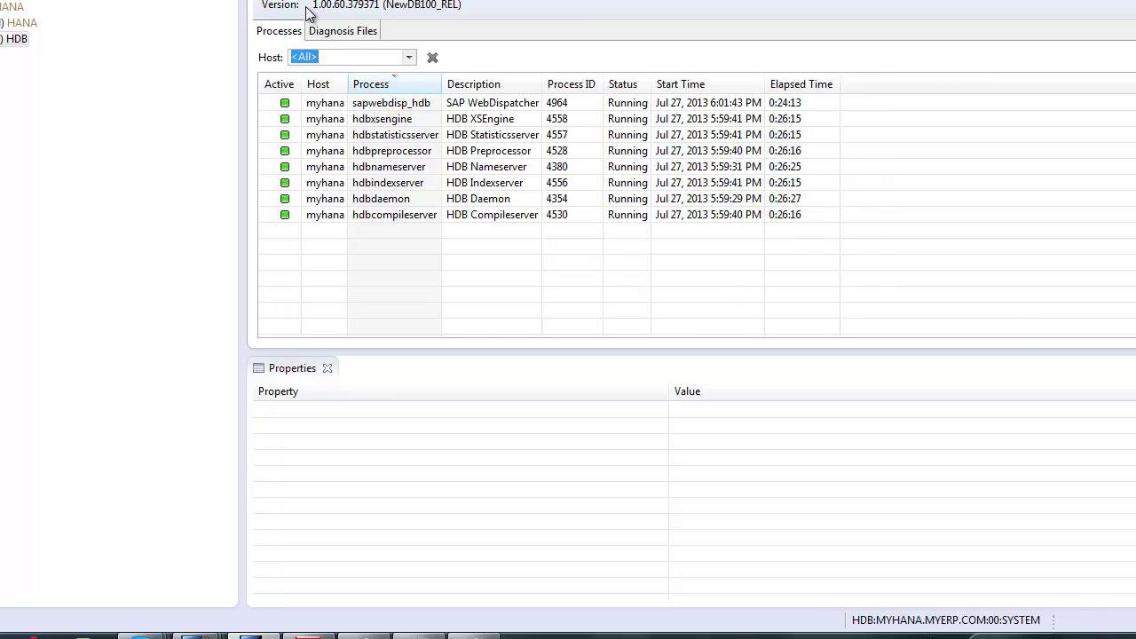
{"action": "right_click", "coordinate": [16, 39]}
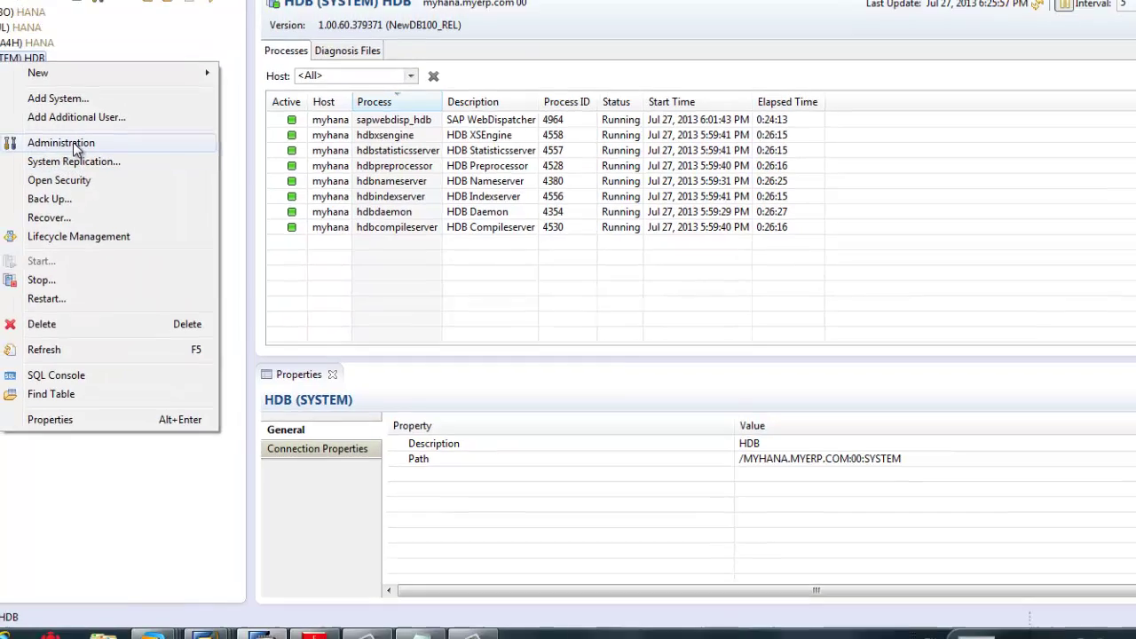
{"action": "left_click", "coordinate": [76, 144]}
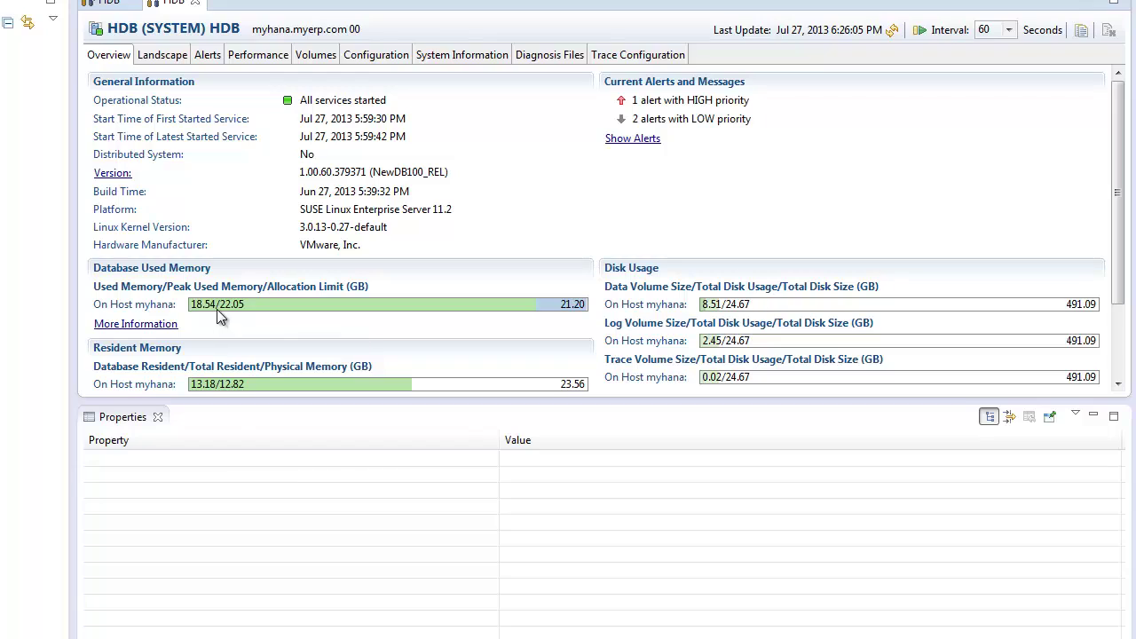
{"action": "mouse_move", "coordinate": [243, 310]}
- Review the alerts, performance, configuration and system information of the HDB system
{"action": "left_click", "coordinate": [201, 58]}
{"action": "left_click", "coordinate": [252, 60]}
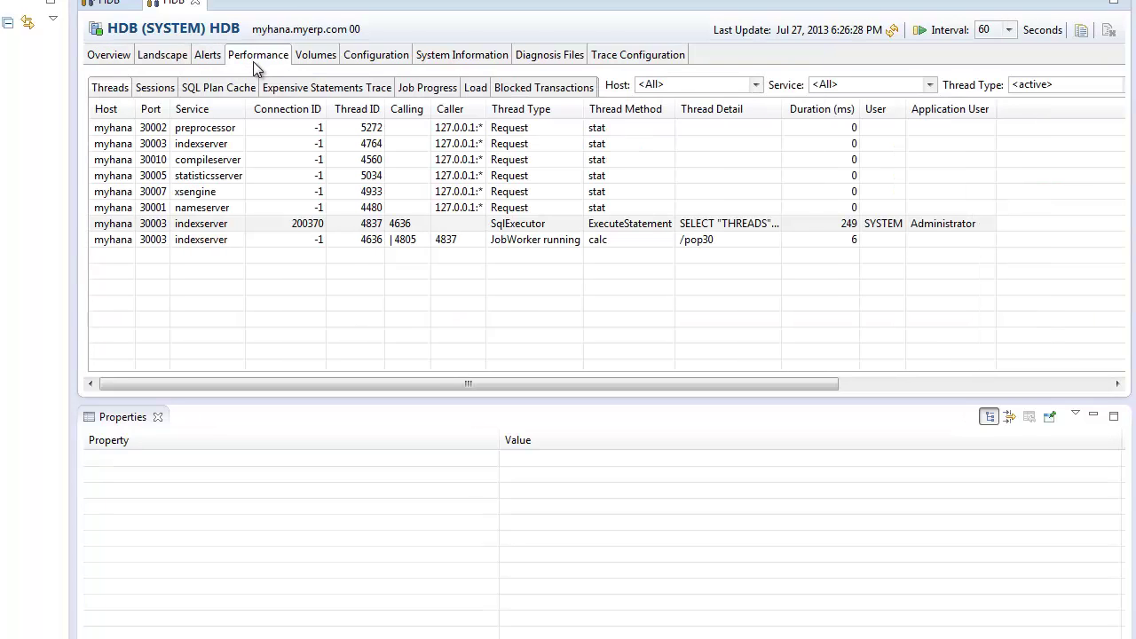
{"action": "left_click", "coordinate": [375, 60]}
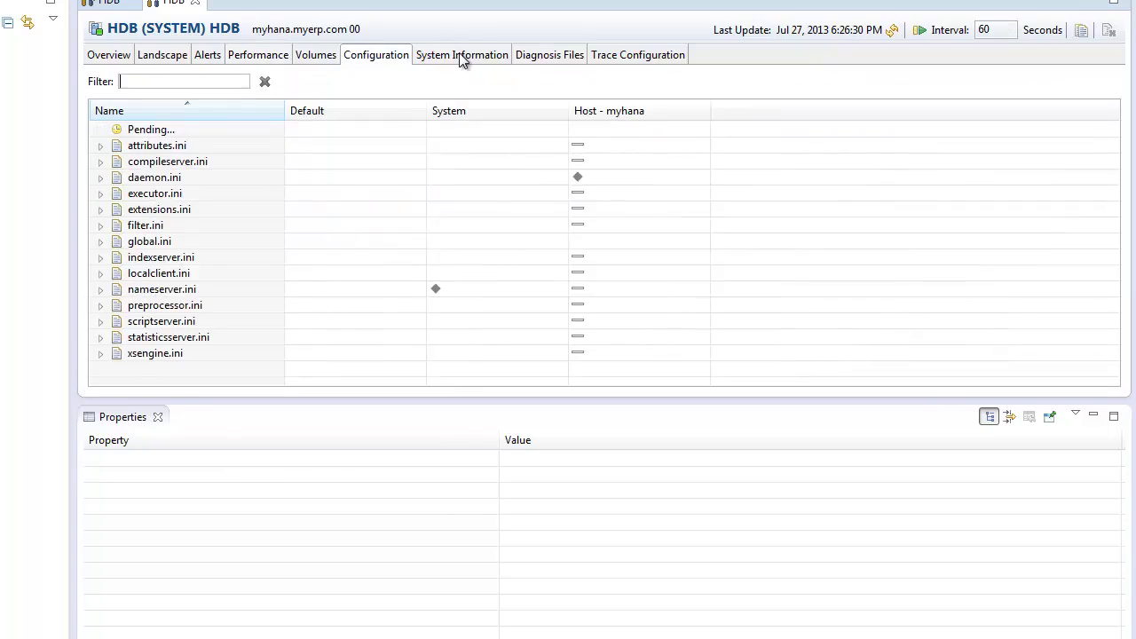
{"action": "left_click", "coordinate": [461, 57]}
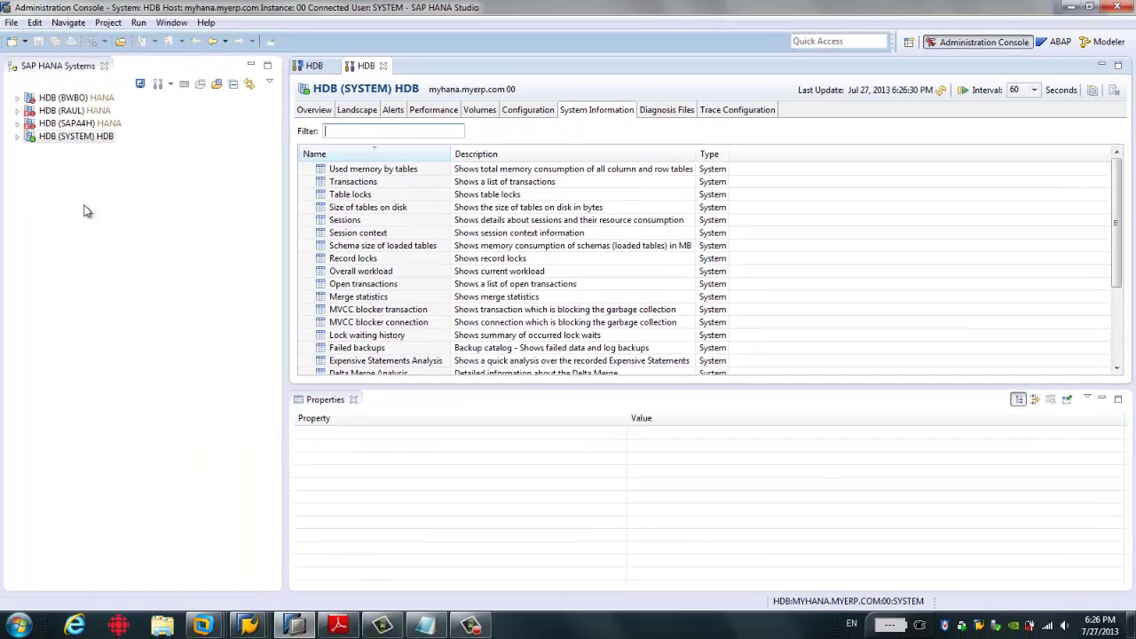
{"action": "left_click", "coordinate": [106, 244]}
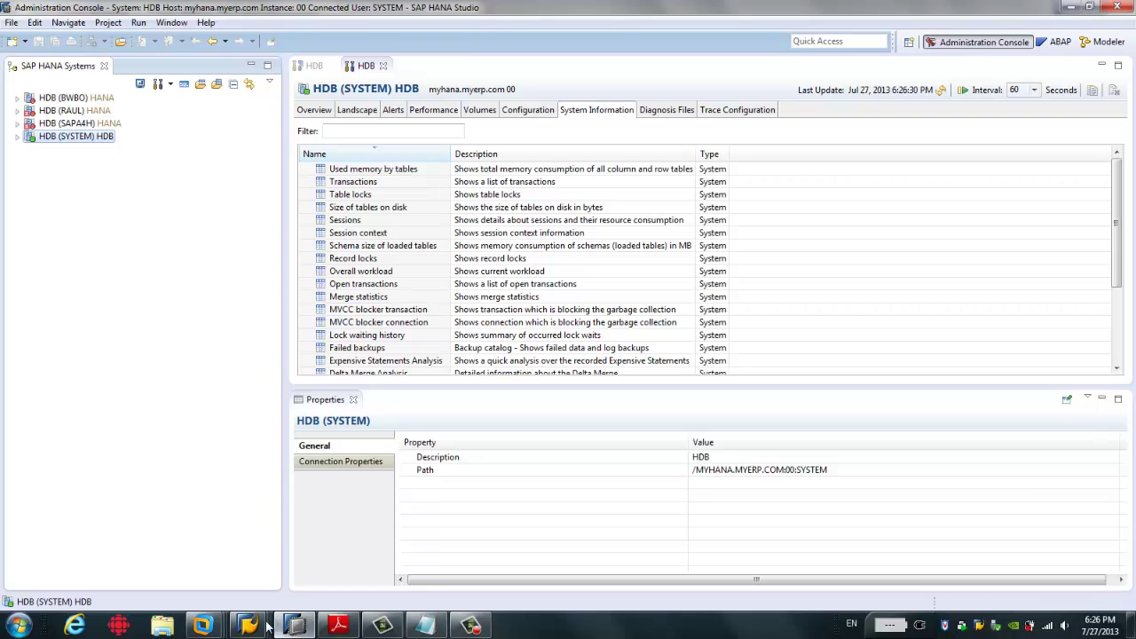
- Switch to SAP GUI, close the database connection test session, and run transaction ltr from SAP Easy Access
{"action": "mouse_move", "coordinate": [249, 625]}
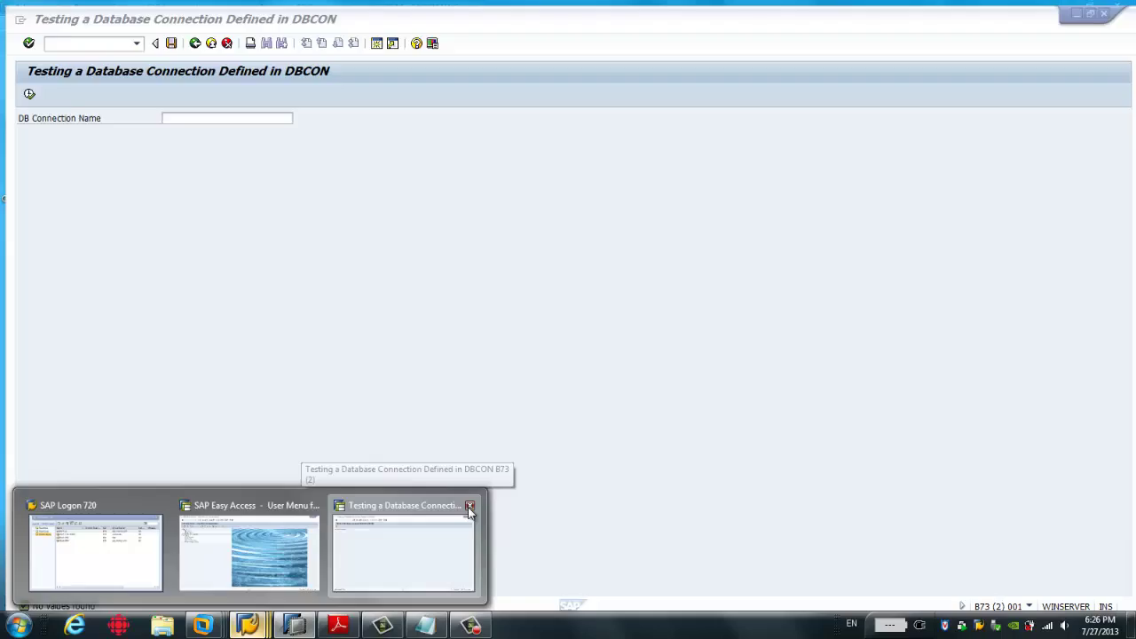
{"action": "left_click", "coordinate": [468, 505]}
{"action": "left_click", "coordinate": [277, 544]}
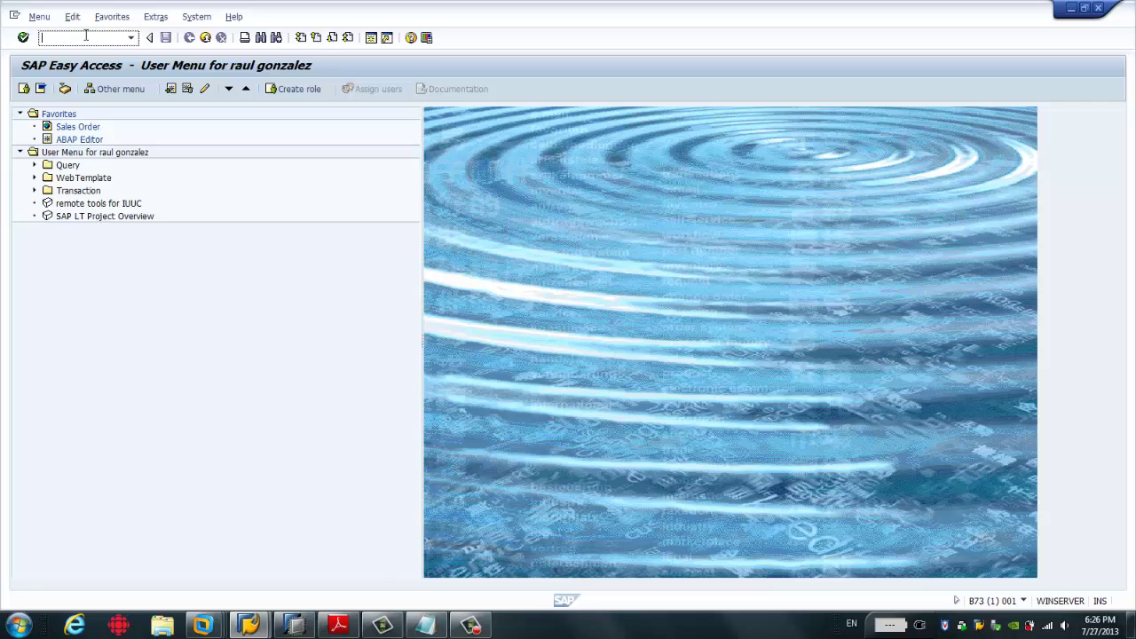
{"action": "type", "text": "ltr"}
{"action": "key", "text": "Return"}
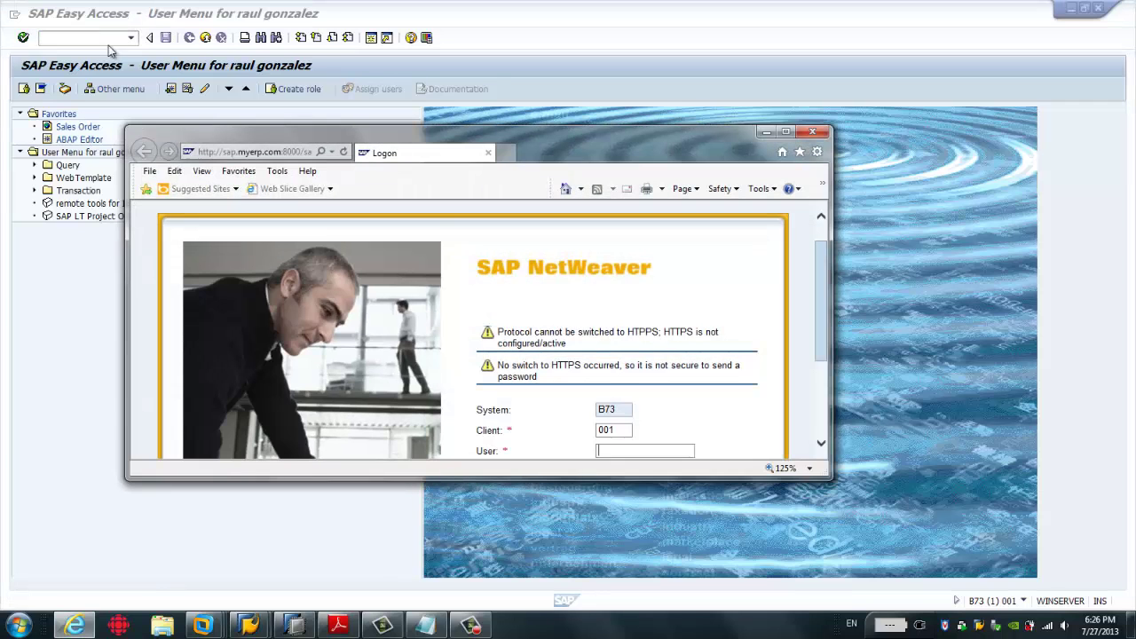
- Maximize the browser logon page and log on to system B73, client 001, with the user name and account password
{"action": "left_click", "coordinate": [785, 131]}
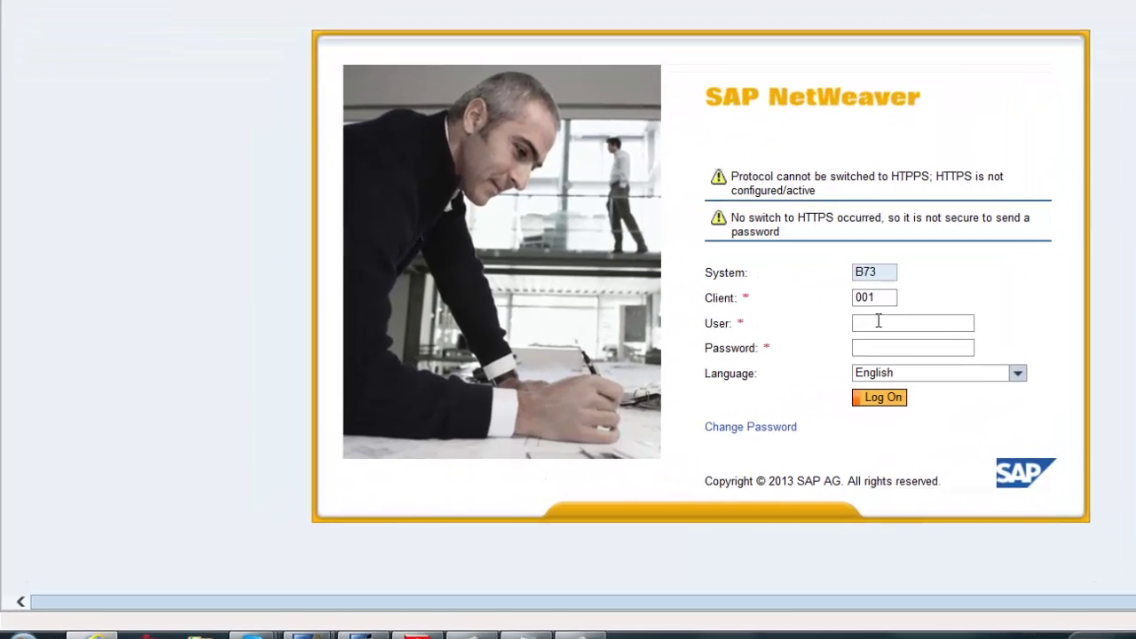
{"action": "type", "text": "bwb"}
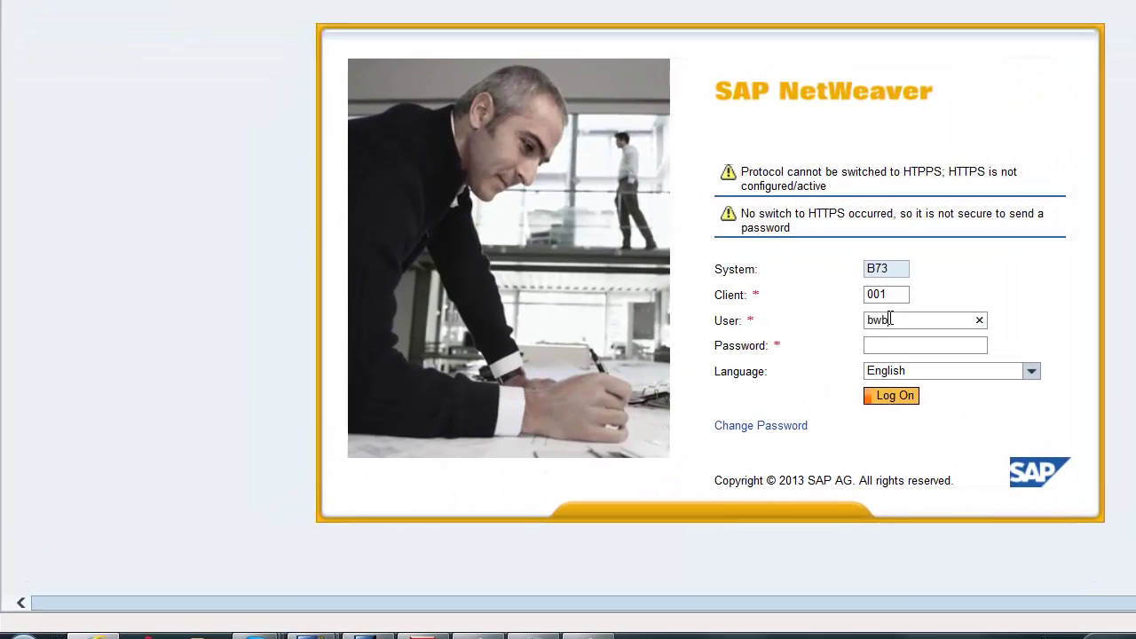
{"action": "key", "text": "Tab"}
{"action": "type", "text": "*******"}
{"action": "key", "text": "Return"}
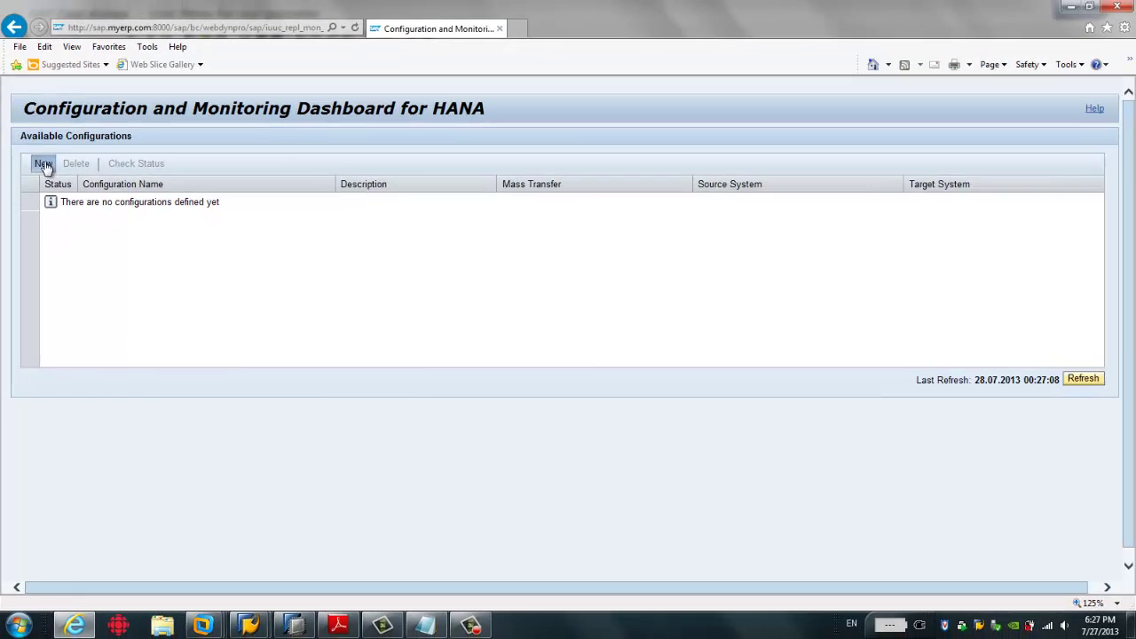
- Start a new configuration, enlarge its dialog, and enter LTRBW as the configuration name
{"action": "left_click", "coordinate": [43, 165]}
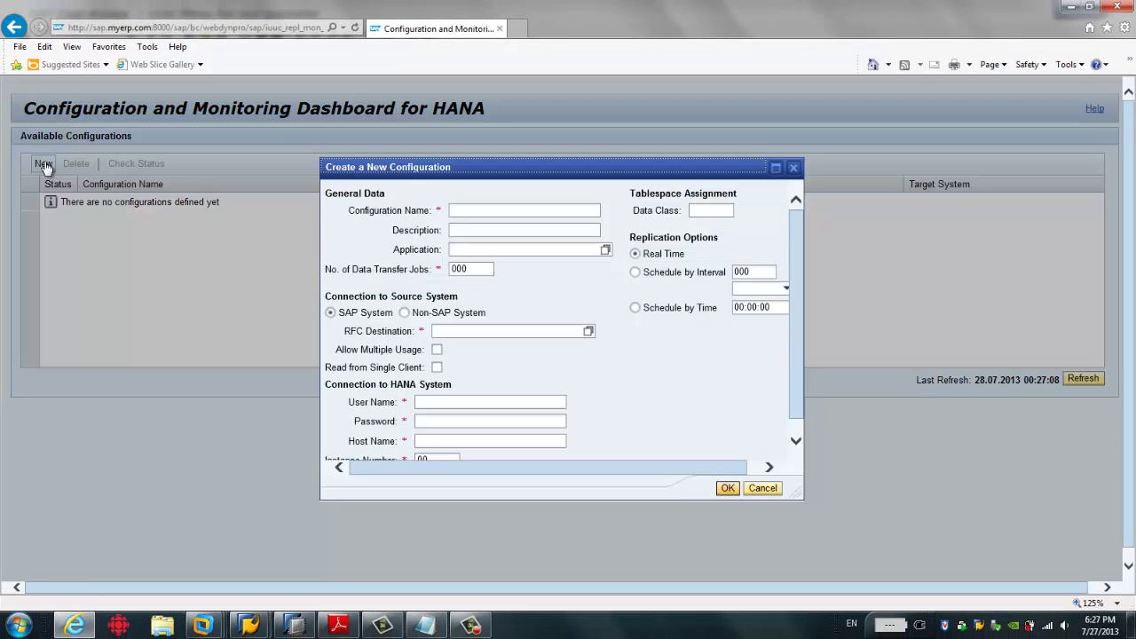
{"action": "left_click", "coordinate": [462, 209]}
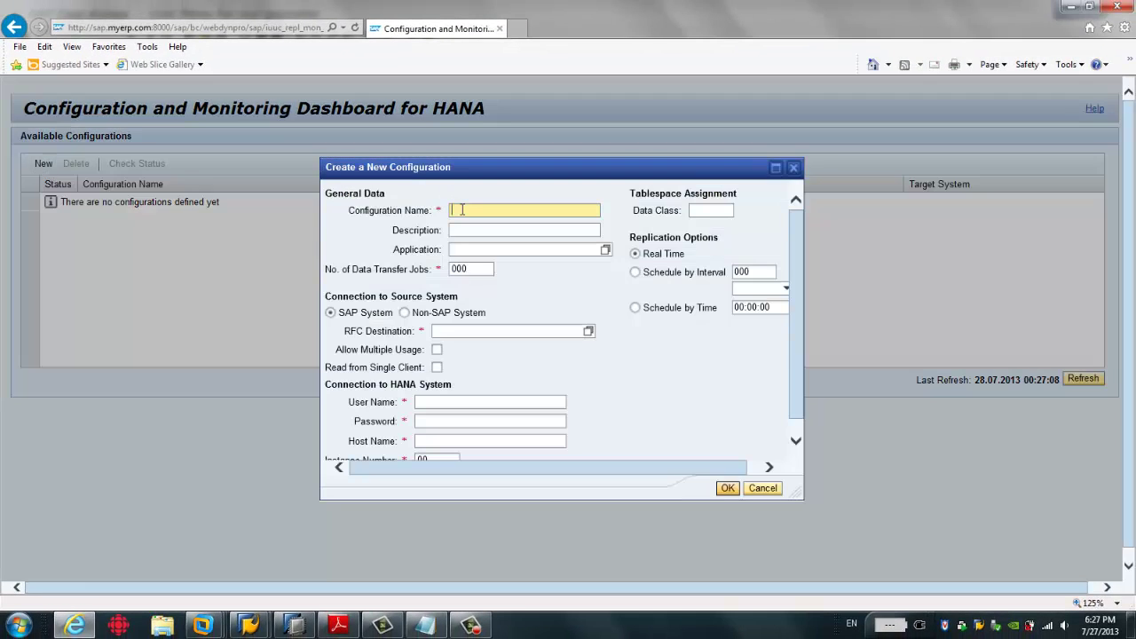
{"action": "left_click_drag", "start_coordinate": [802, 497], "coordinate": [950, 583]}
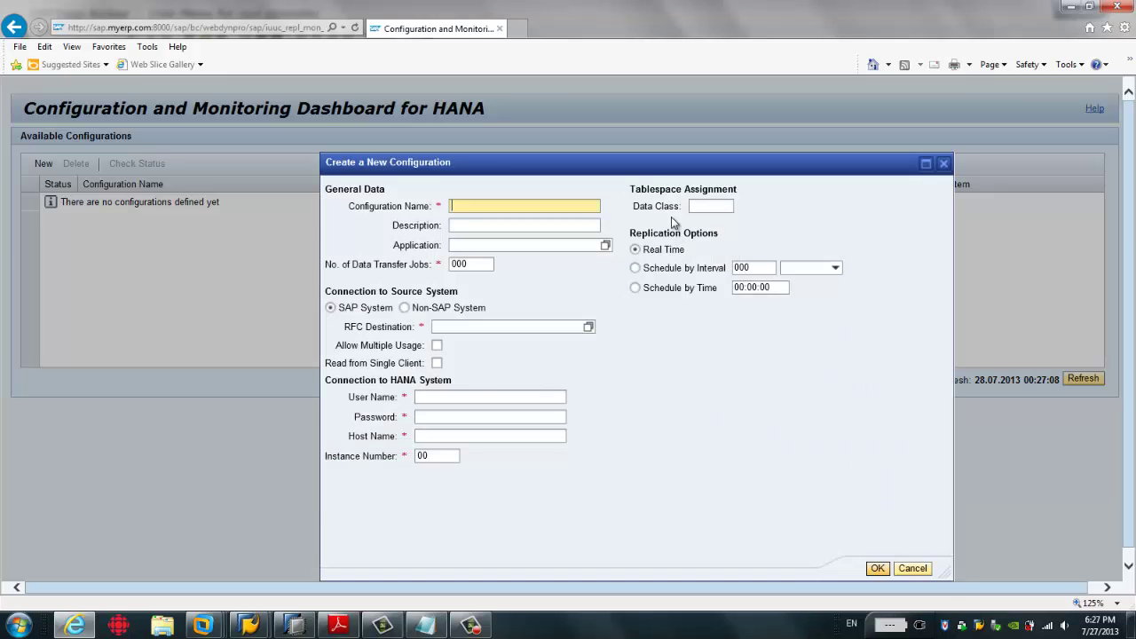
{"action": "left_click", "coordinate": [478, 205]}
{"action": "type", "text": "SL"}
{"action": "key", "text": "BackSpace"}
{"action": "key", "text": "BackSpace"}
{"action": "type", "text": "L"}
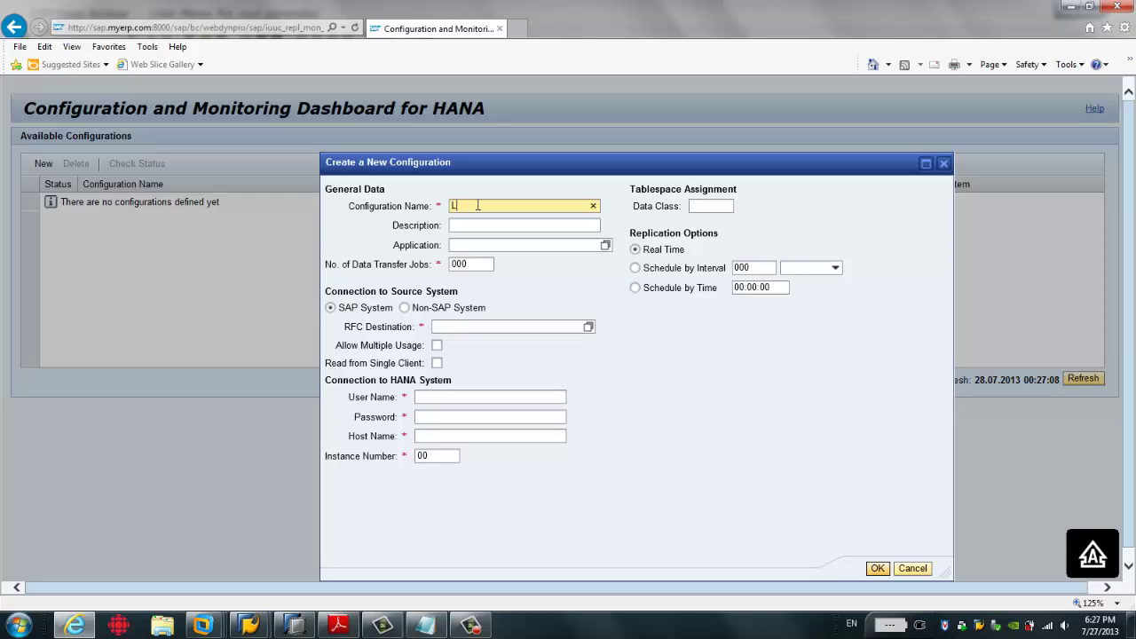
{"action": "type", "text": "TRBW"}
- Copy the configuration name LTRBW into the description
{"action": "left_click", "coordinate": [498, 229]}
{"action": "left_click", "coordinate": [490, 263]}
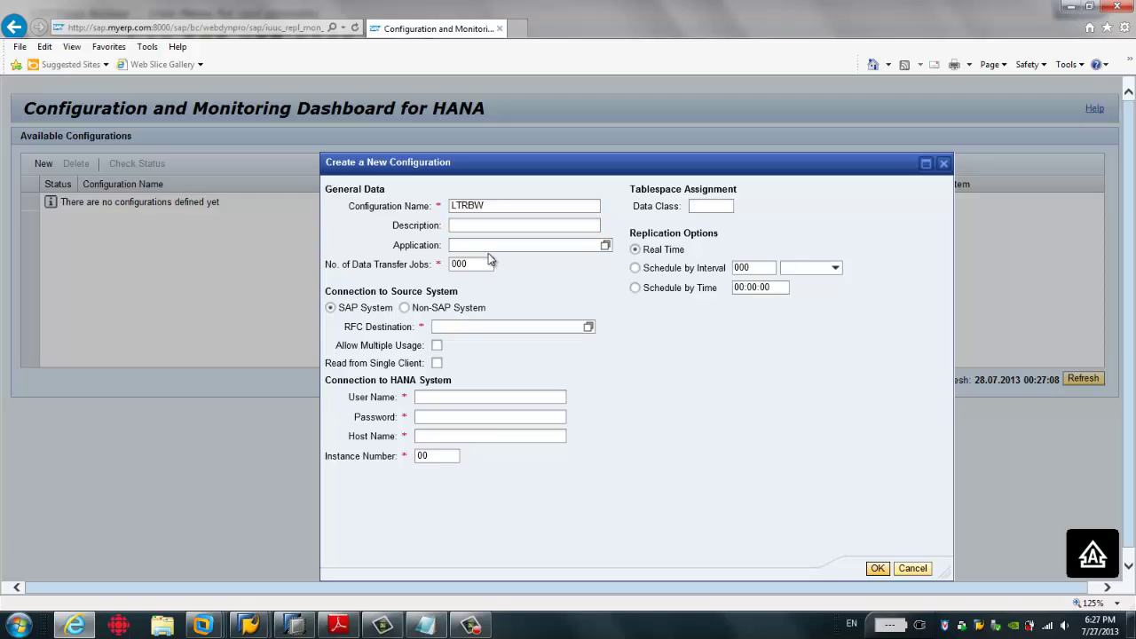
{"action": "double_click", "coordinate": [490, 207]}
{"action": "key", "text": "ctrl+c"}
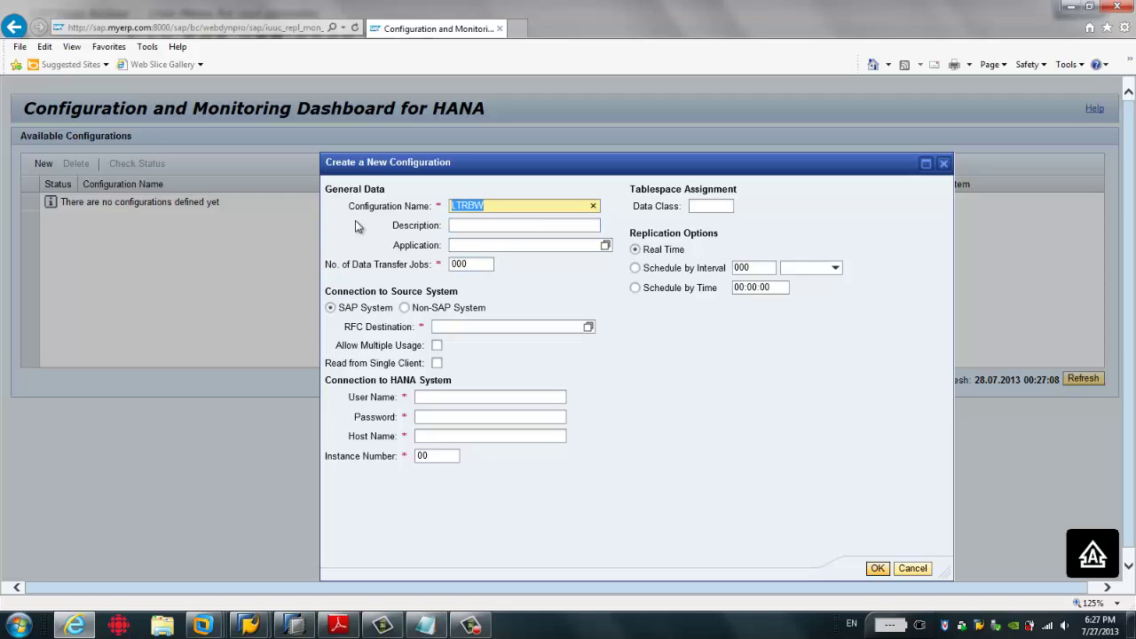
{"action": "left_click", "coordinate": [471, 225]}
{"action": "key", "text": "ctrl+v"}
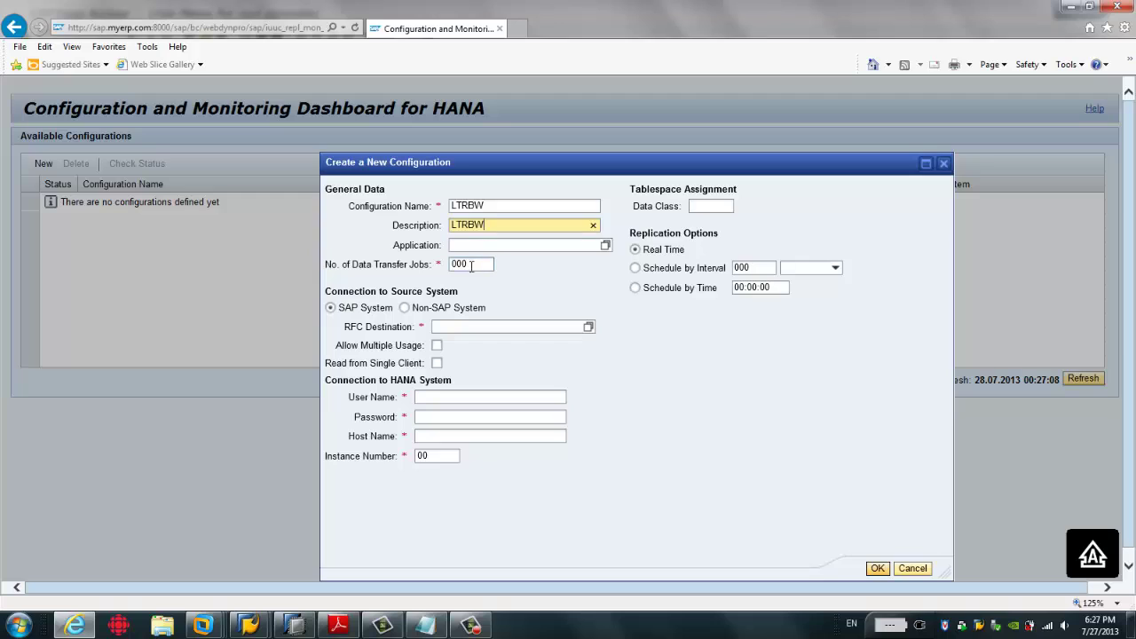
- Set the number of data transfer jobs to 010
{"action": "left_click", "coordinate": [471, 264]}
{"action": "key", "text": "BackSpace"}
{"action": "key", "text": "BackSpace"}
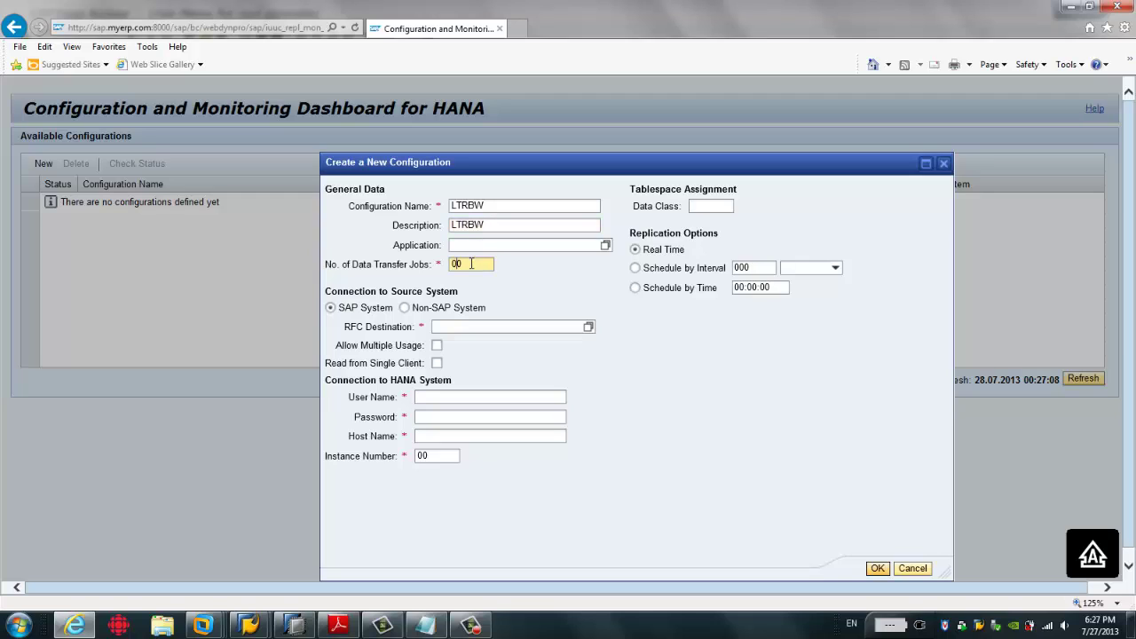
{"action": "type", "text": "10"}
- Choose B73CLNT001 as the source system's RFC destination and enable Read from Single Client
{"action": "left_click", "coordinate": [461, 326]}
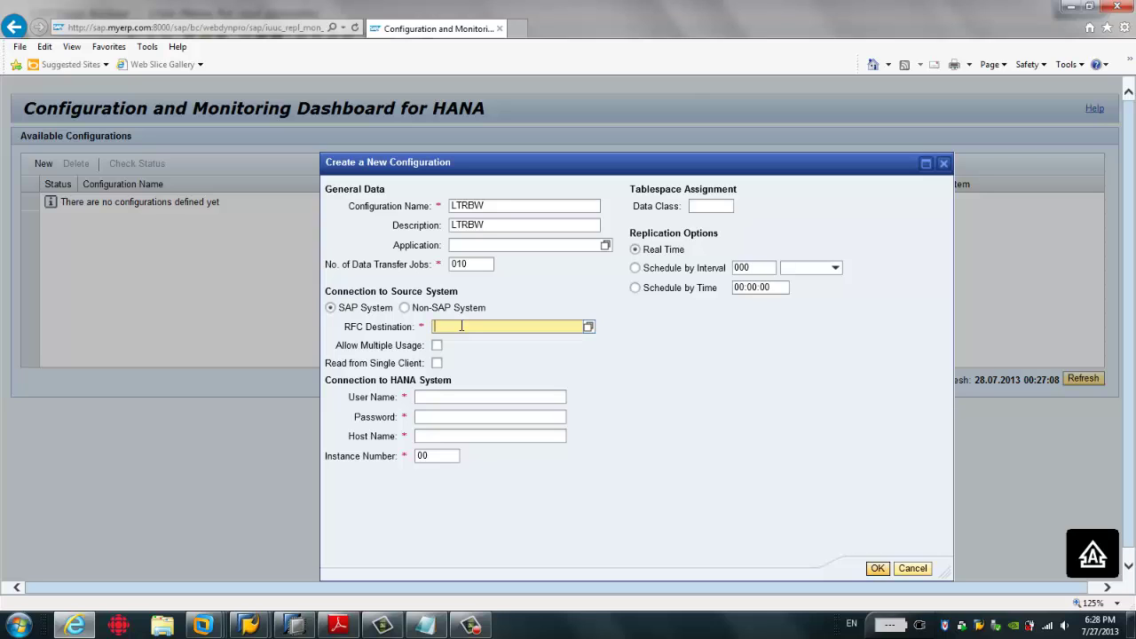
{"action": "left_click", "coordinate": [587, 326]}
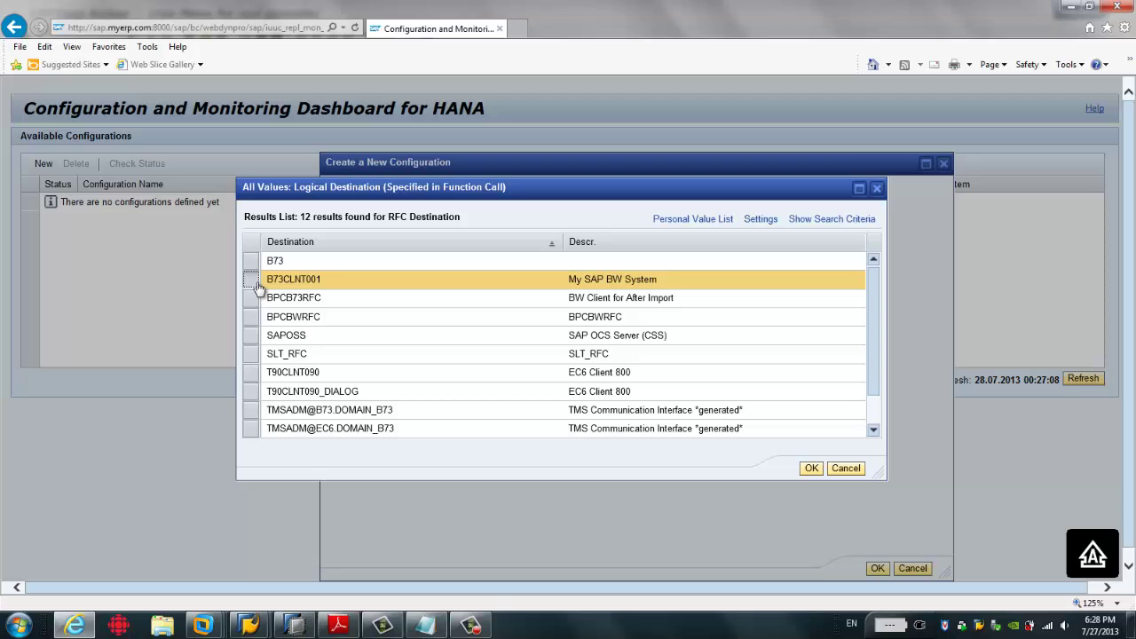
{"action": "double_click", "coordinate": [554, 287]}
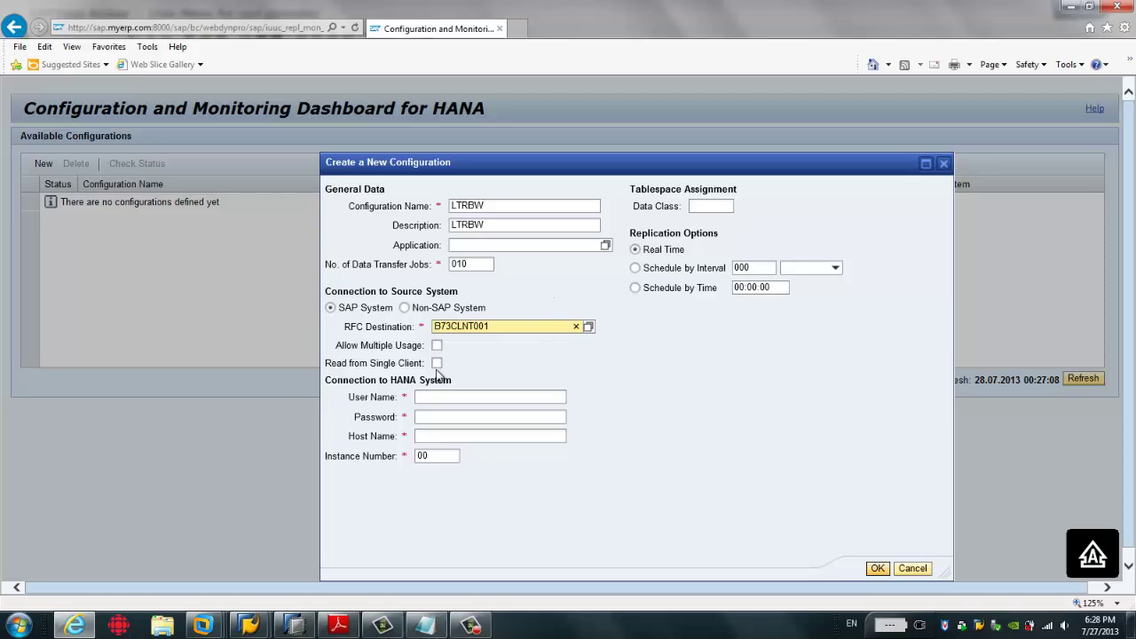
{"action": "left_click", "coordinate": [436, 364]}
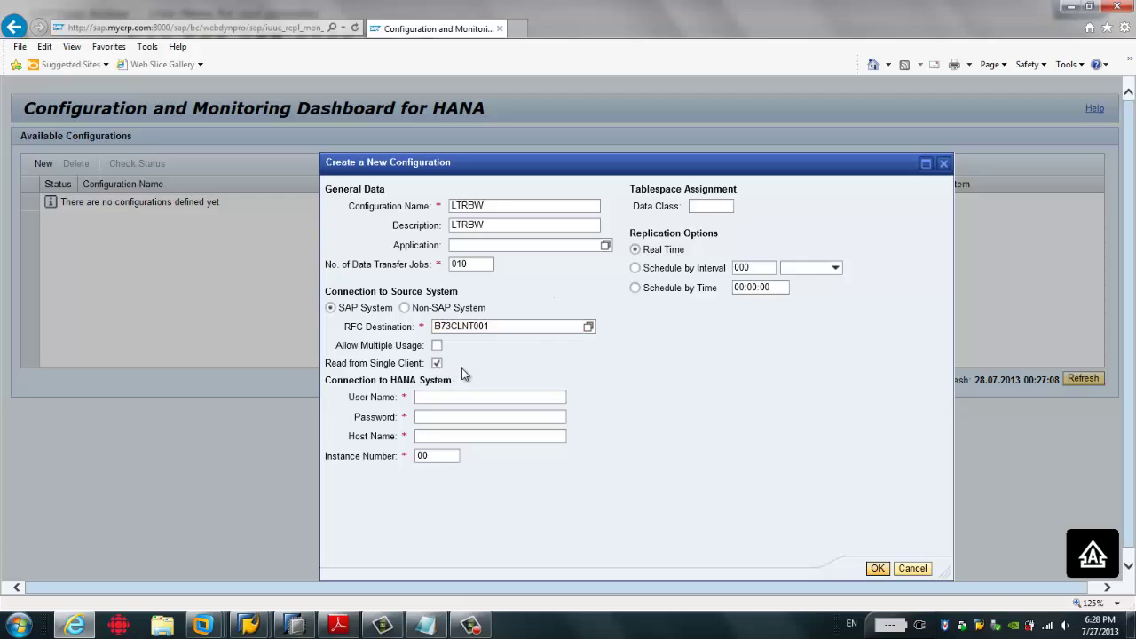
{"action": "left_click", "coordinate": [495, 327]}
- Enter SYSTEM as the user name for the HANA system connection
{"action": "left_click", "coordinate": [440, 397]}
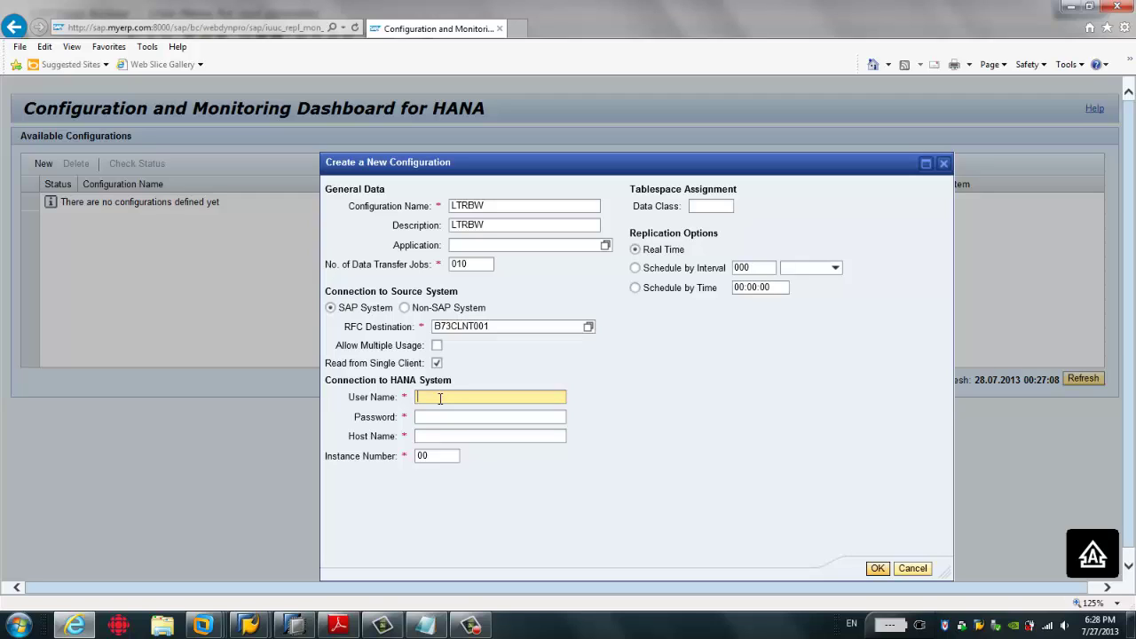
{"action": "type", "text": "SYSTEM"}
{"action": "key", "text": "Tab"}
{"action": "key", "text": "Caps_Lock"}
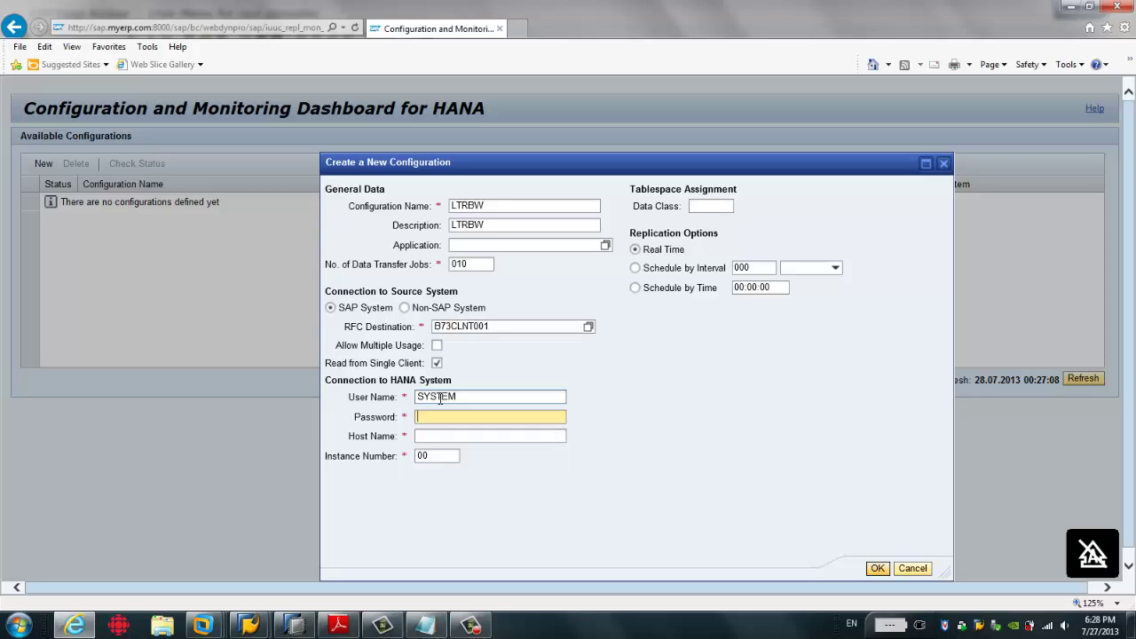
{"action": "left_click", "coordinate": [439, 396]}
- Copy the account password from the Notepad note and paste it as the HANA system connection's password
{"action": "left_click", "coordinate": [426, 625]}
{"action": "key", "text": "ctrl+a"}
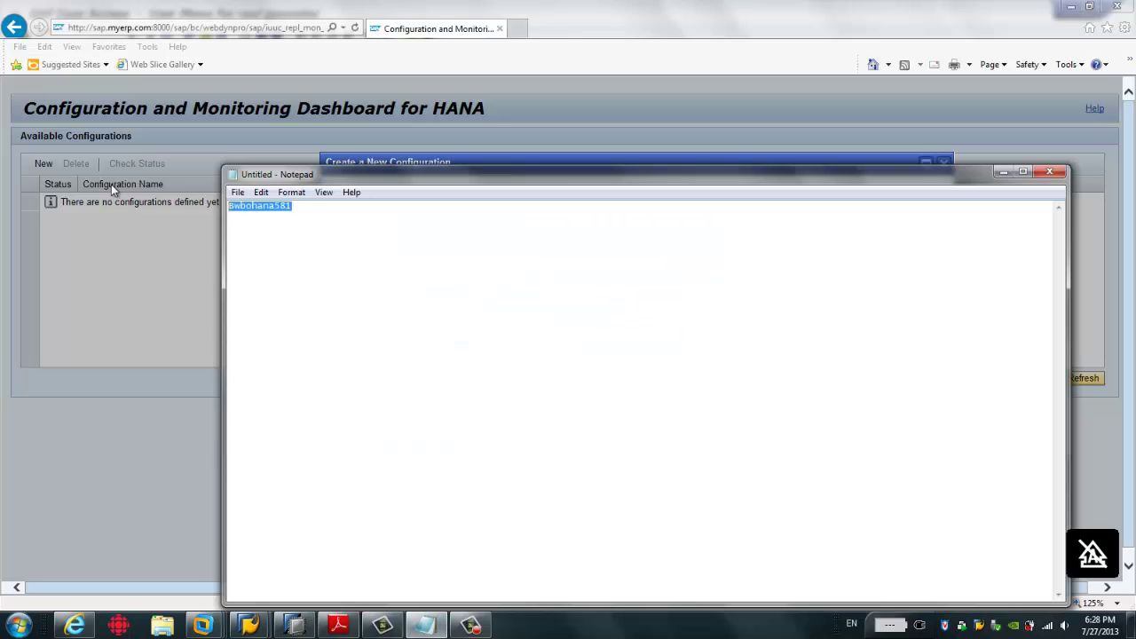
{"action": "left_click", "coordinate": [72, 311]}
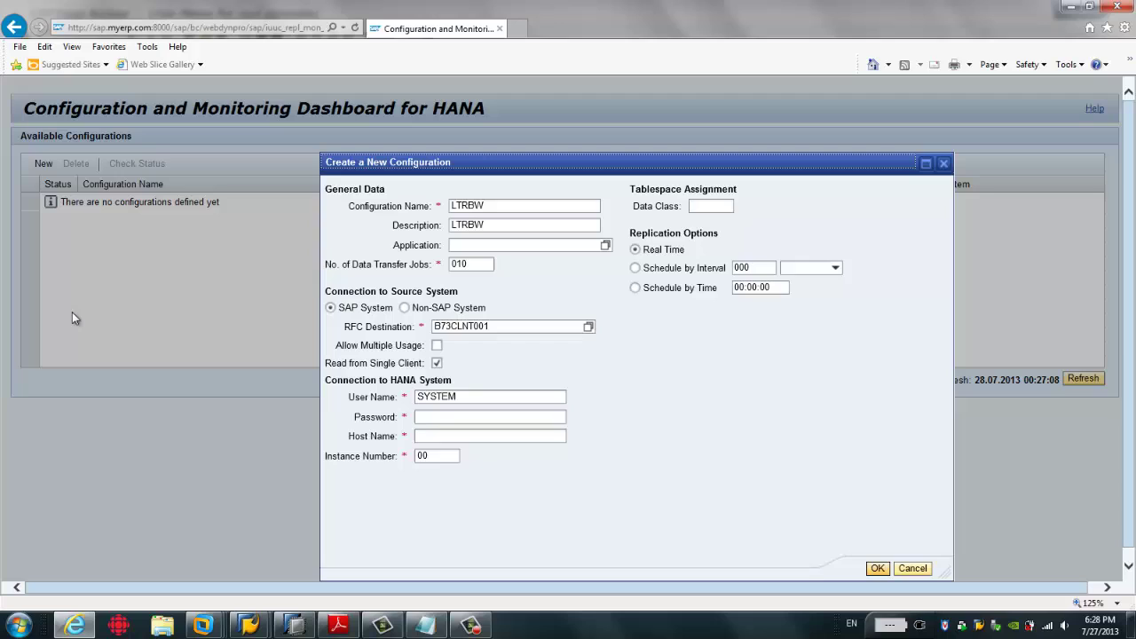
{"action": "left_click", "coordinate": [424, 416]}
{"action": "key", "text": "ctrl+v"}
- Set the HANA system's host name to myhana and create the configuration
{"action": "left_click", "coordinate": [449, 438]}
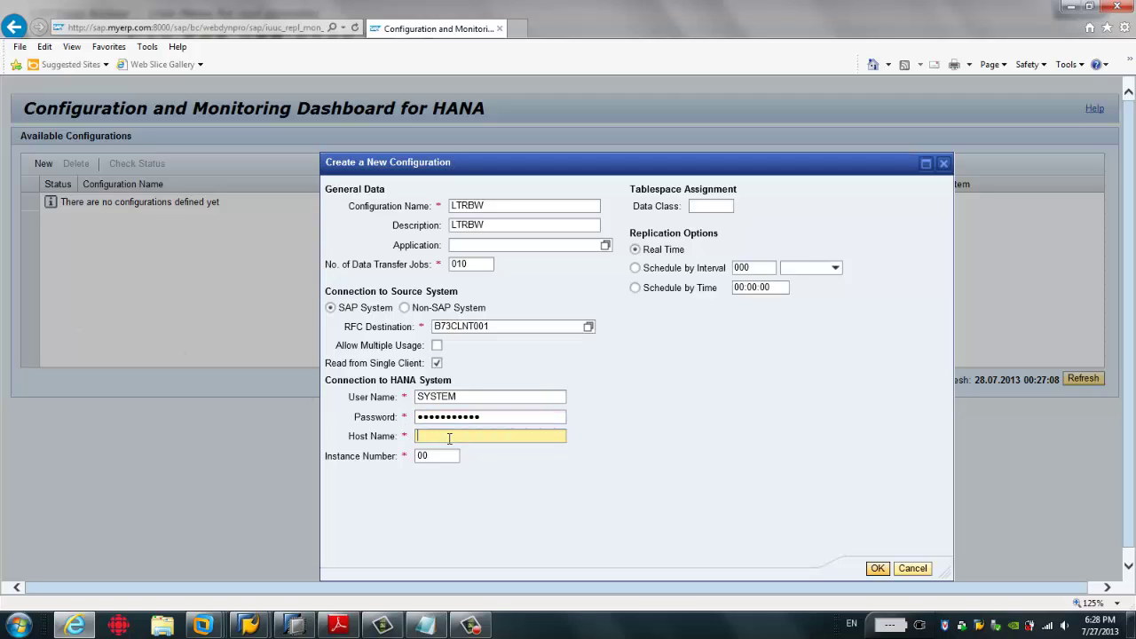
{"action": "type", "text": "myhana"}
{"action": "left_click", "coordinate": [452, 456]}
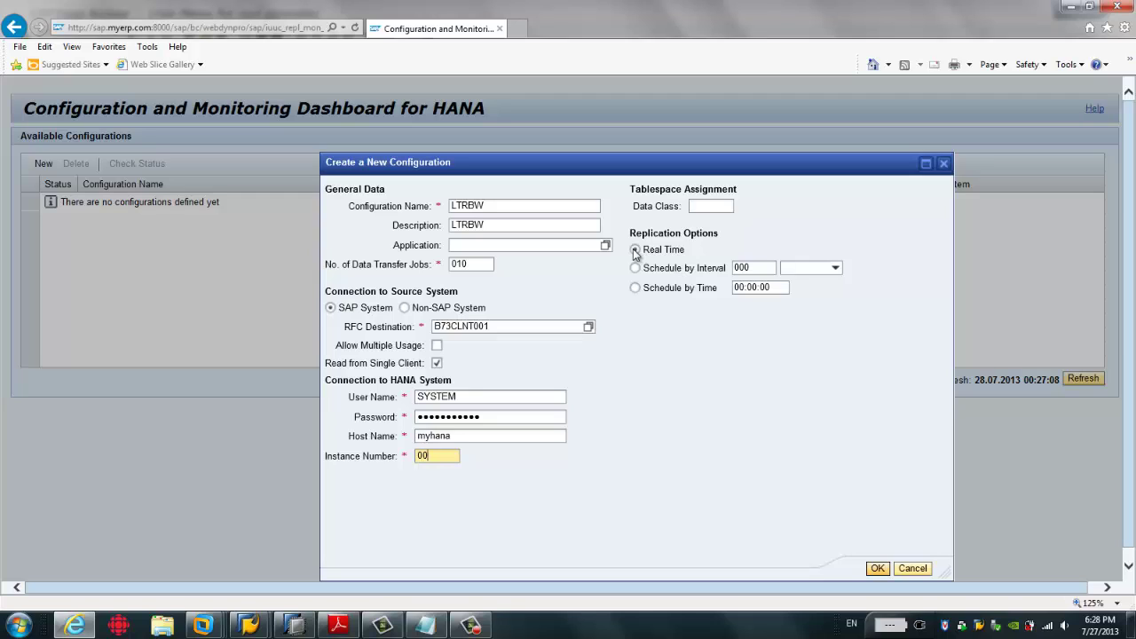
{"action": "left_click", "coordinate": [876, 568]}
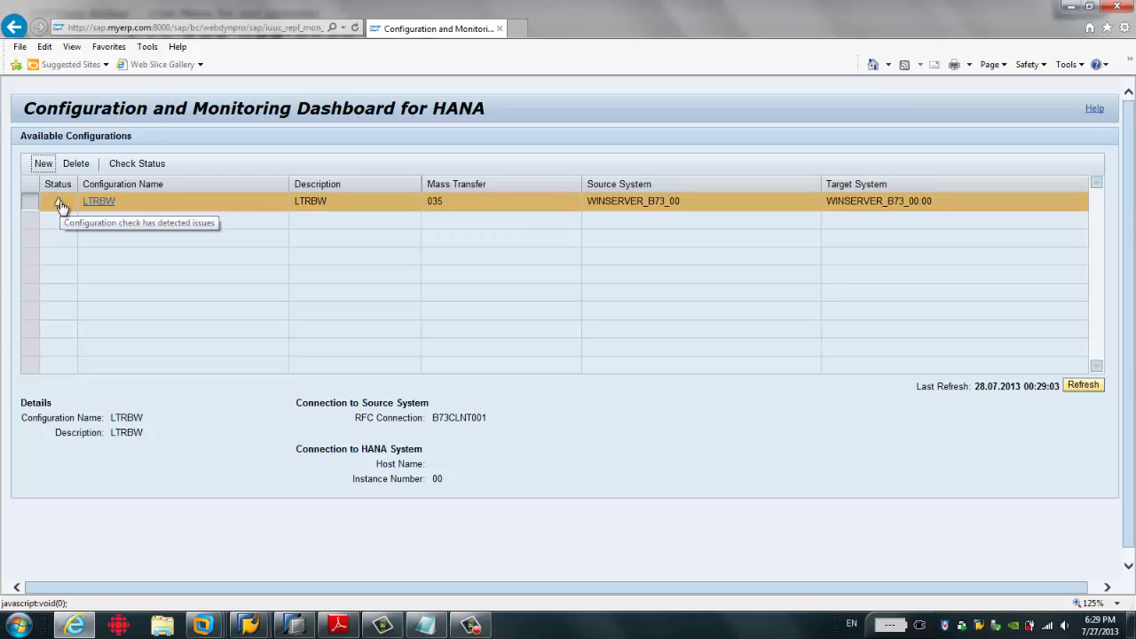
- Open the LTRBW configuration in its own maximized window and expand the replication details of its statistics
{"action": "left_click", "coordinate": [106, 207]}
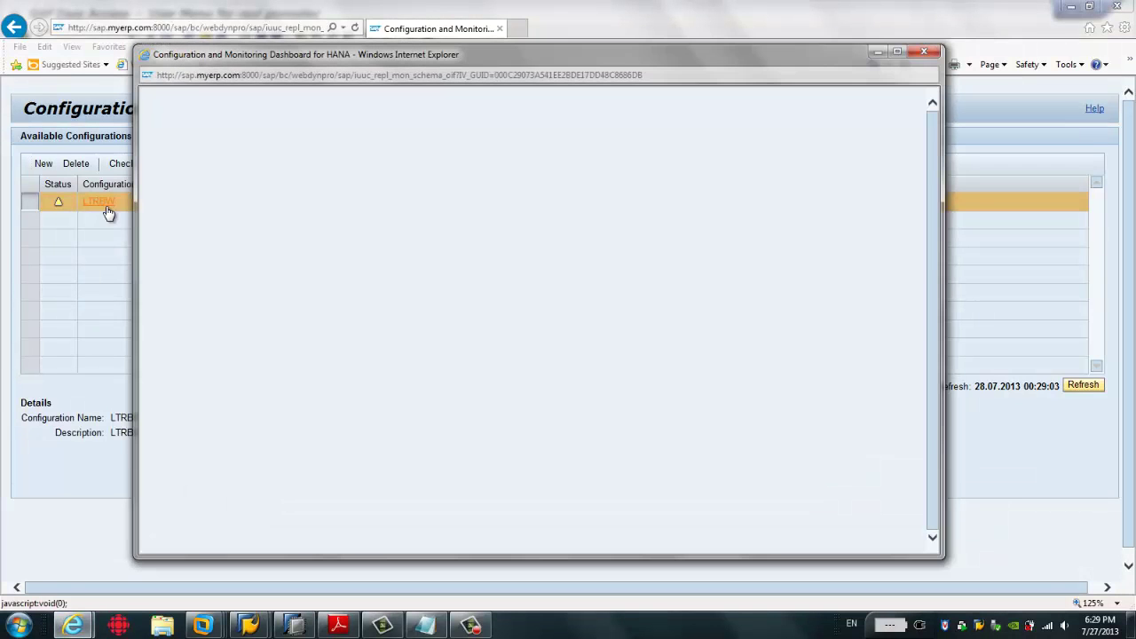
{"action": "key", "text": "alt+F4"}
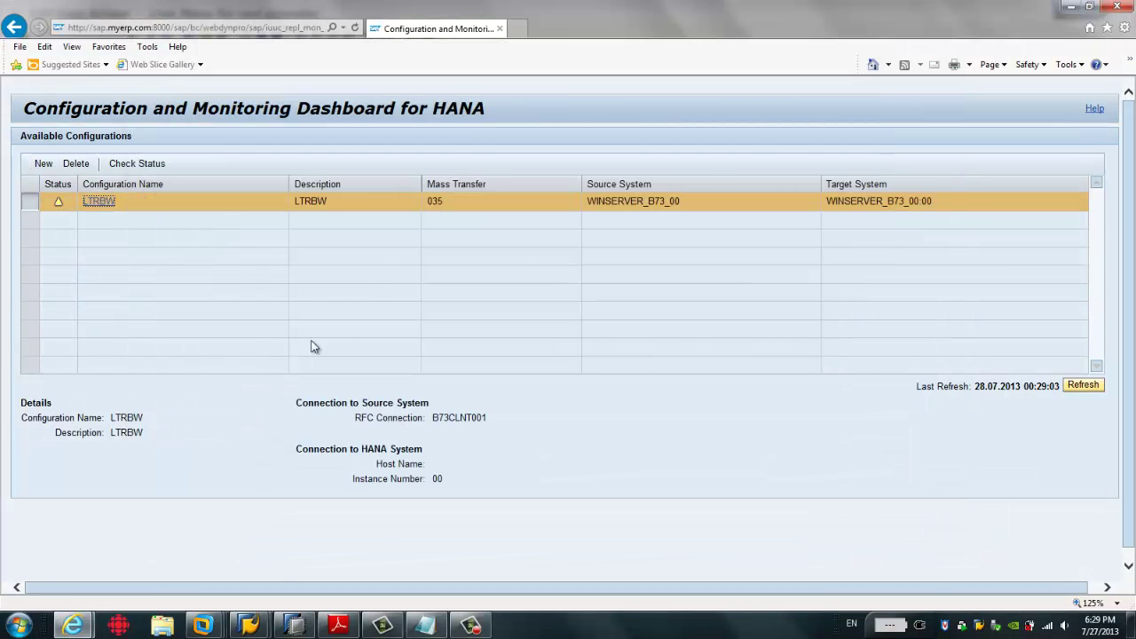
{"action": "mouse_move", "coordinate": [73, 625]}
{"action": "left_click", "coordinate": [255, 574]}
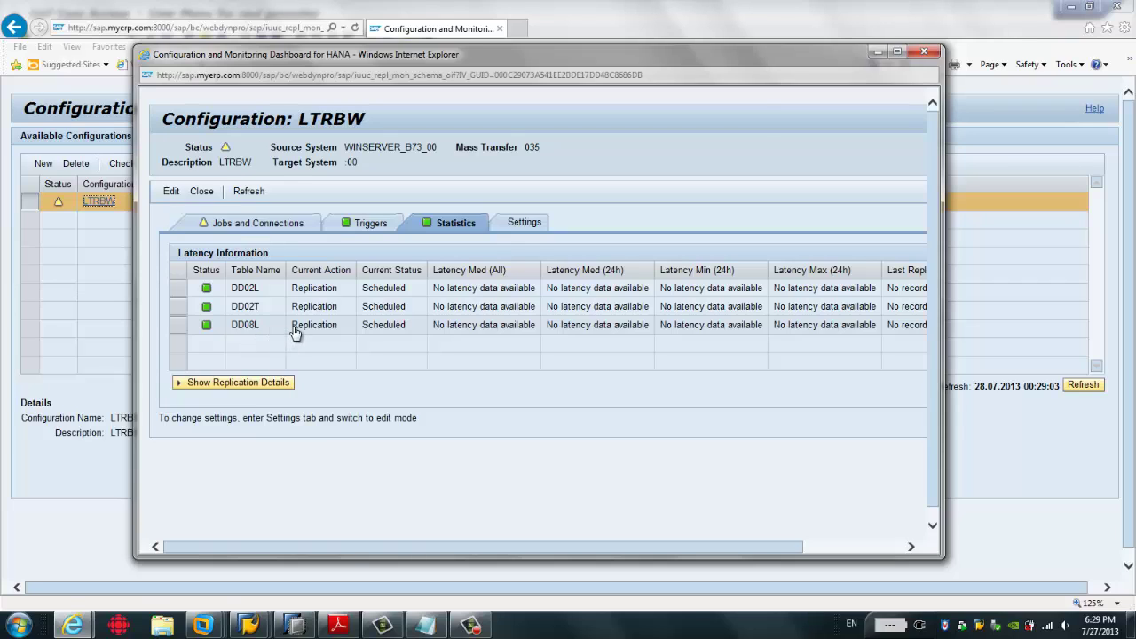
{"action": "left_click", "coordinate": [209, 382]}
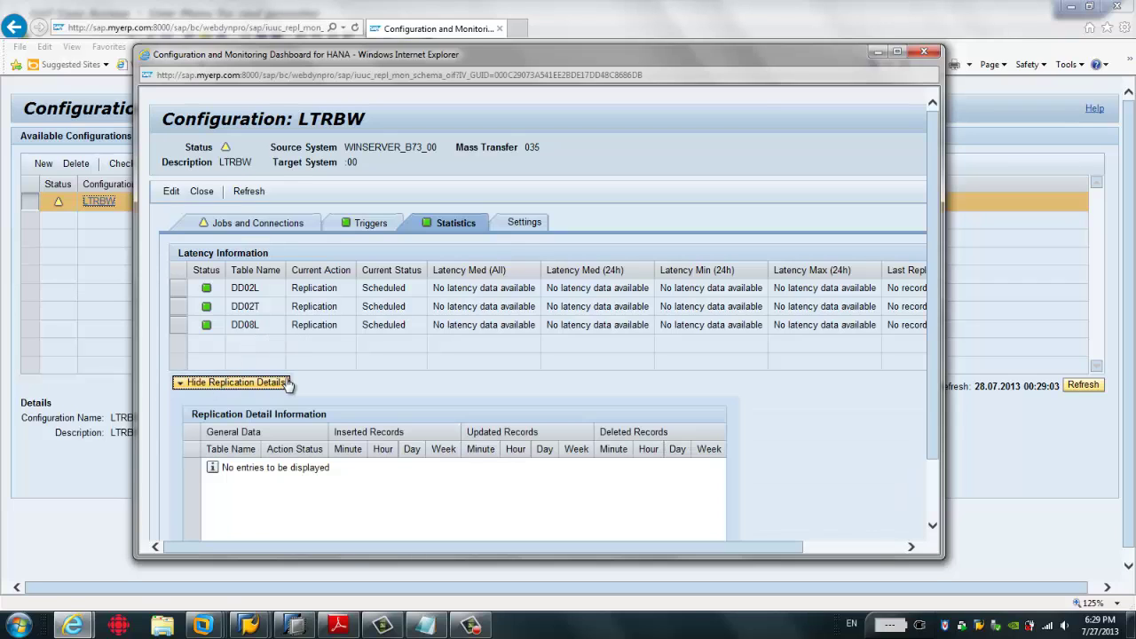
{"action": "left_click", "coordinate": [897, 51]}
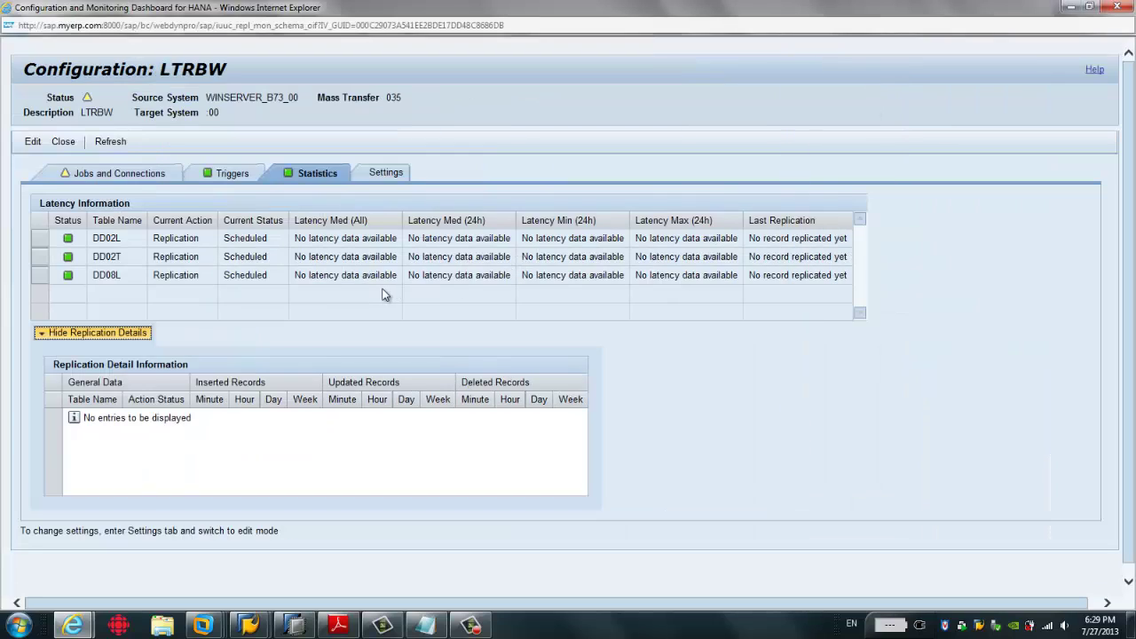
- Review the LTRBW configuration's jobs and connections, triggers and statistics
{"action": "left_click", "coordinate": [131, 176]}
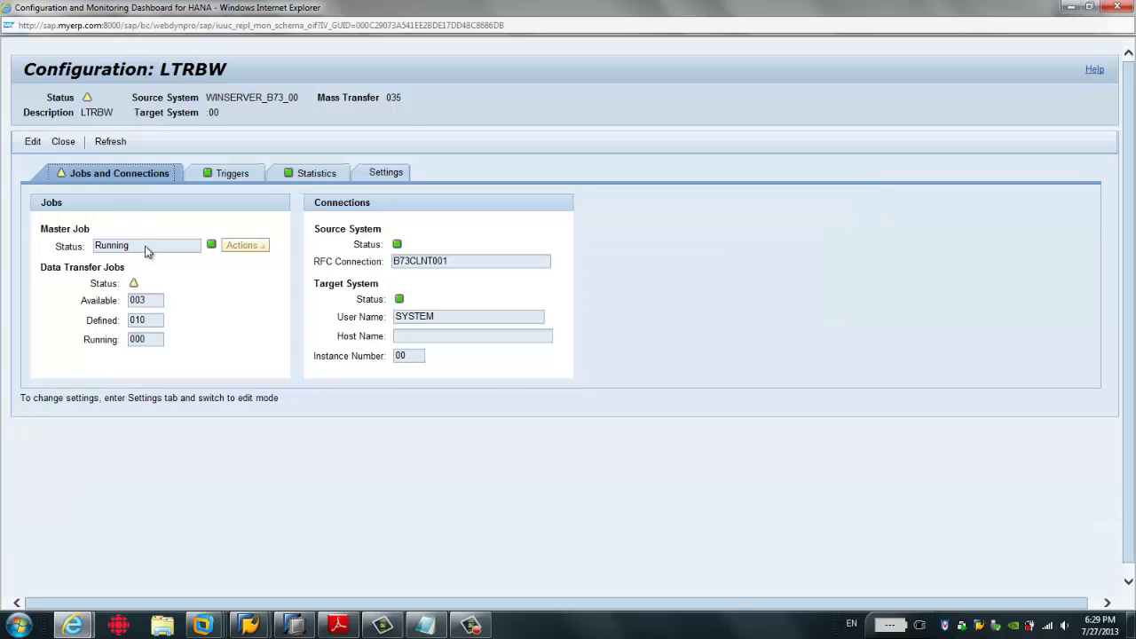
{"action": "left_click_drag", "start_coordinate": [112, 246], "coordinate": [132, 253]}
{"action": "left_click", "coordinate": [231, 180]}
{"action": "left_click", "coordinate": [316, 177]}
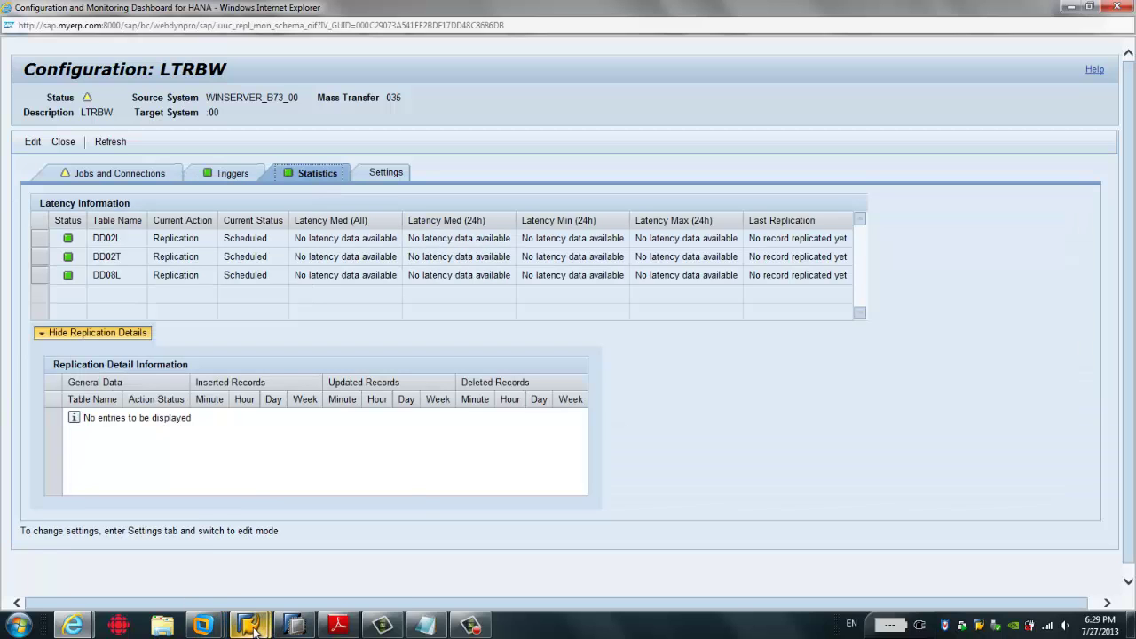
- Switch to the SAP GUI session and open the process overview with transaction /nsm50
{"action": "mouse_move", "coordinate": [253, 626]}
{"action": "left_click", "coordinate": [293, 568]}
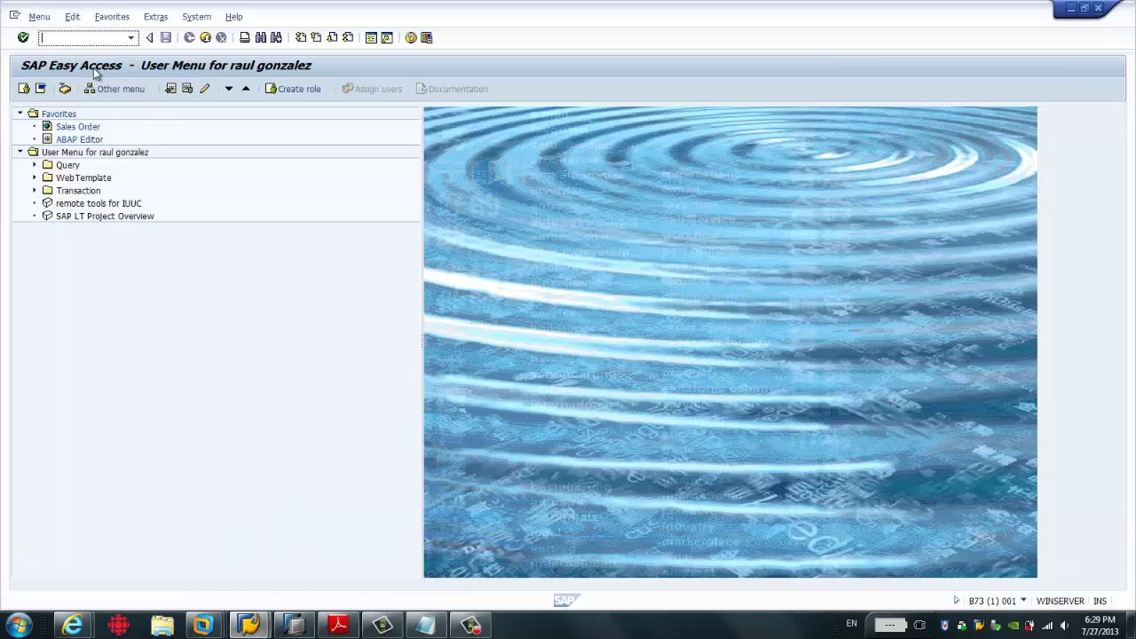
{"action": "type", "text": "/nsm50"}
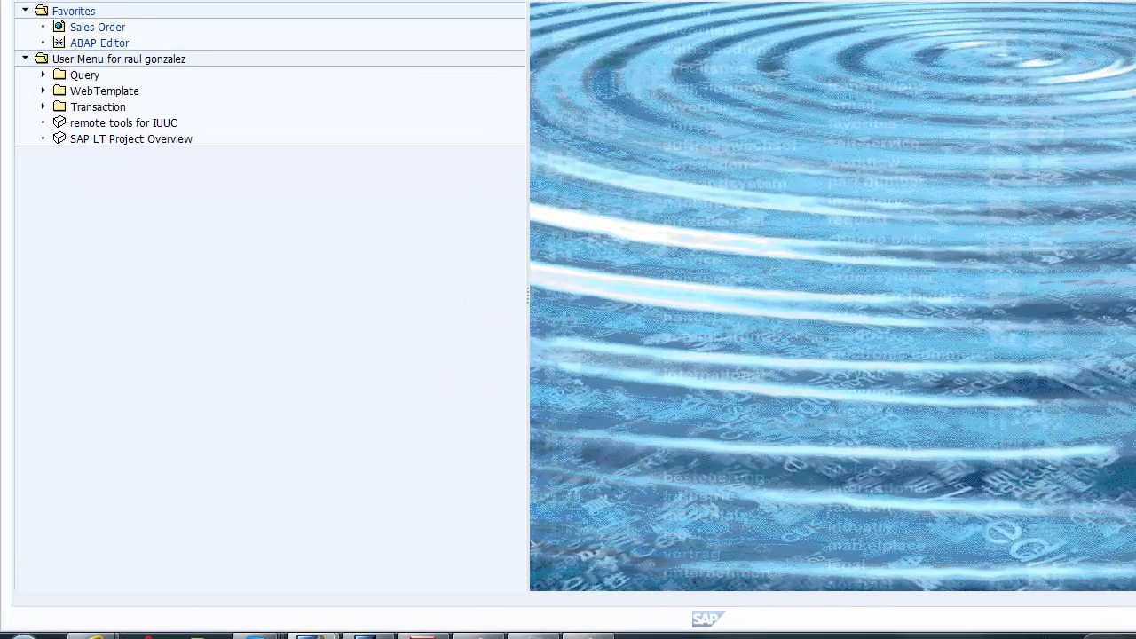
{"action": "key", "text": "Return"}
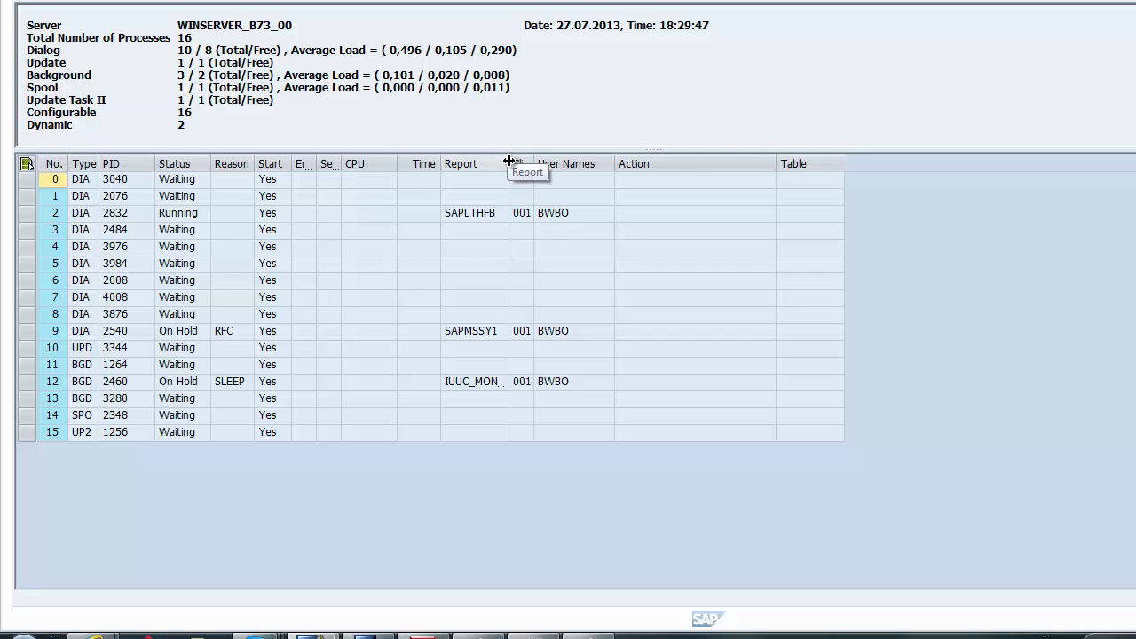
- Widen the Report column of the process overview and refresh the list repeatedly to watch the running IUUC background jobs
{"action": "left_click_drag", "start_coordinate": [510, 161], "coordinate": [566, 165]}
{"action": "left_click", "coordinate": [471, 337]}
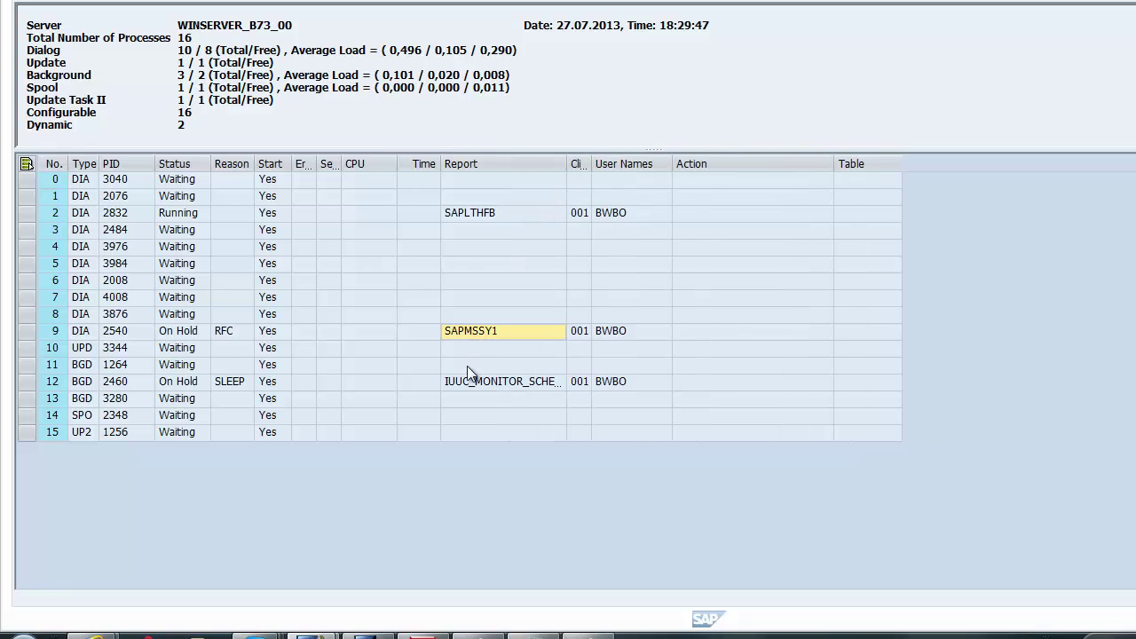
{"action": "left_click", "coordinate": [508, 386]}
{"action": "key", "text": "F5"}
{"action": "key", "text": "F5"}
{"action": "key", "text": "F5"}
{"action": "key", "text": "F5"}
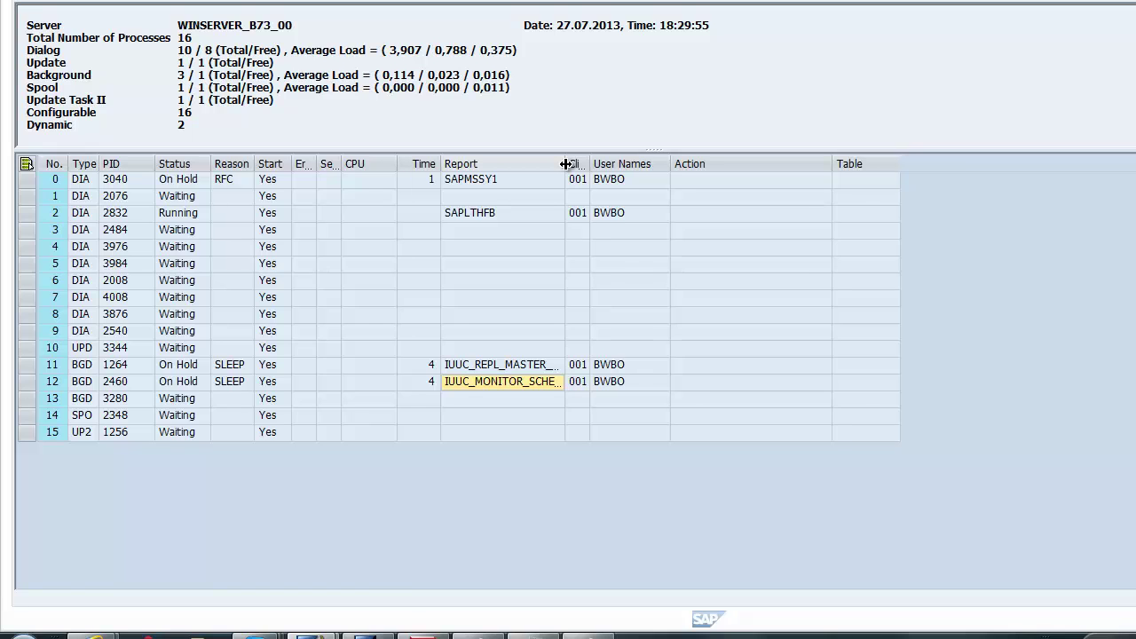
{"action": "left_click_drag", "start_coordinate": [565, 164], "coordinate": [583, 164]}
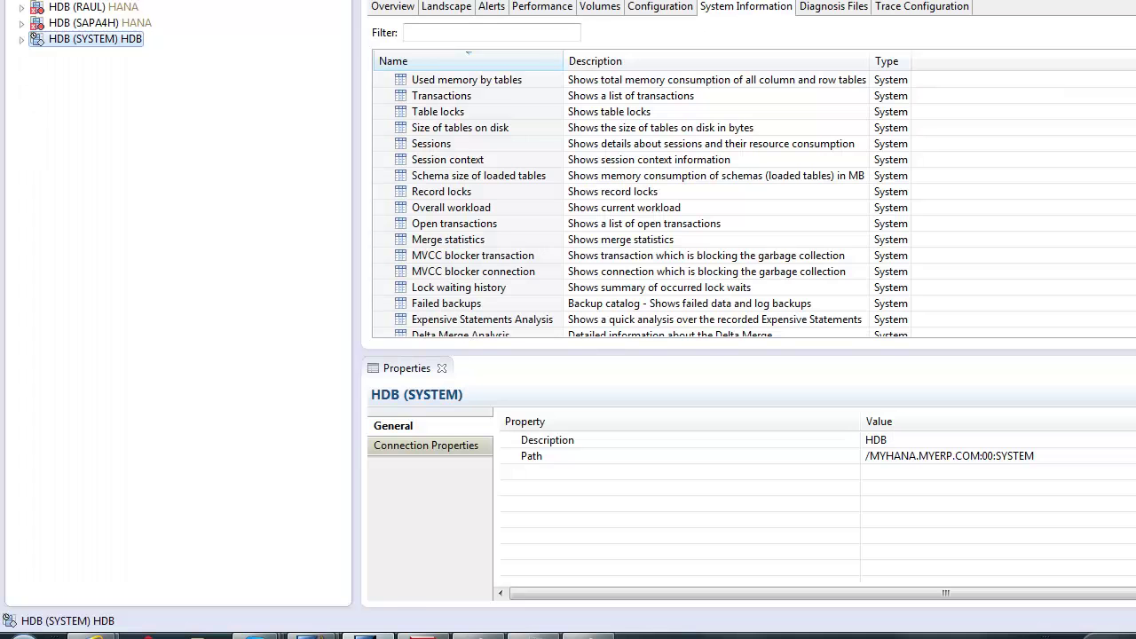
- Expand the Catalog of the HDB (SYSTEM) system in SAP HANA Studio to check its schemas
{"action": "left_click", "coordinate": [20, 40]}
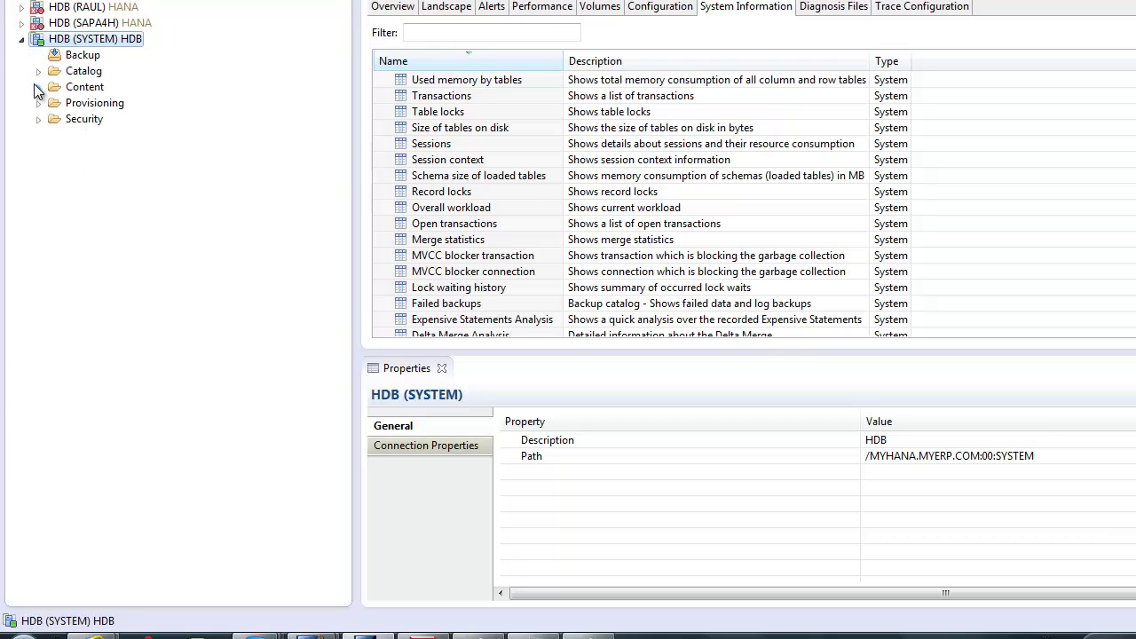
{"action": "left_click", "coordinate": [38, 71]}
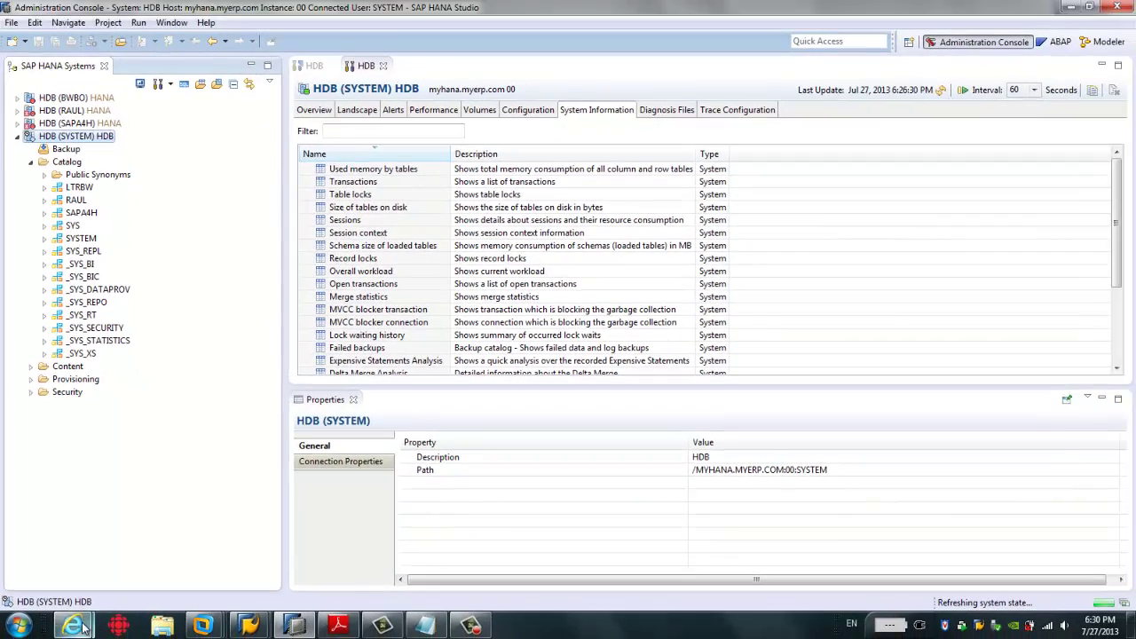
- Switch back to the LTRBW configuration window in the browser and refresh its latency statistics several times
{"action": "mouse_move", "coordinate": [99, 638]}
{"action": "left_click", "coordinate": [124, 568]}
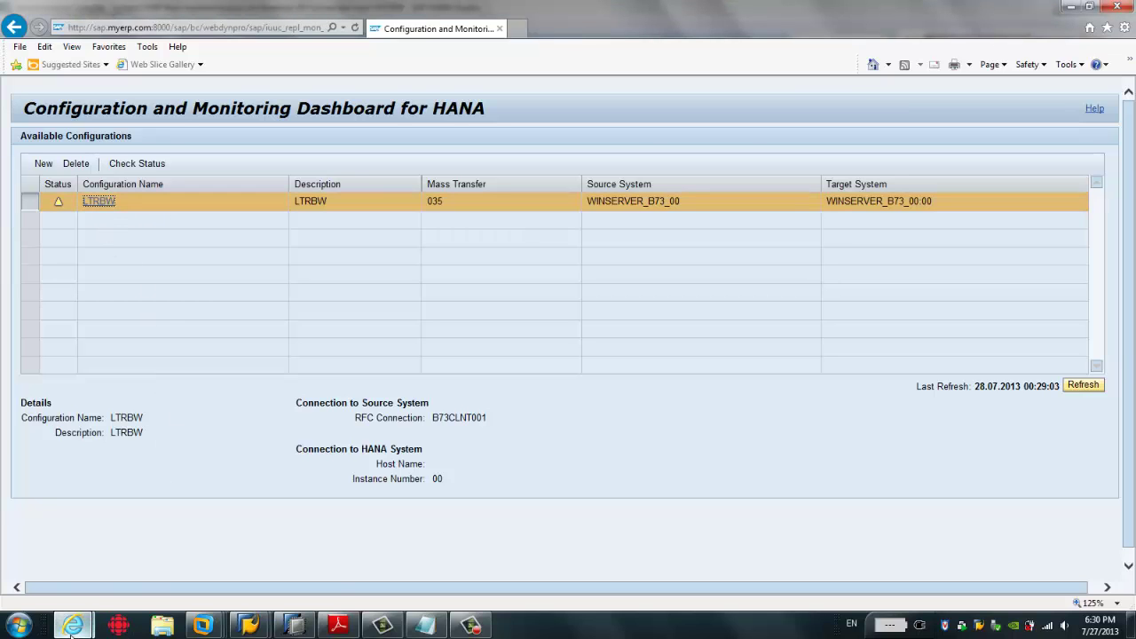
{"action": "mouse_move", "coordinate": [73, 626]}
{"action": "left_click", "coordinate": [244, 556]}
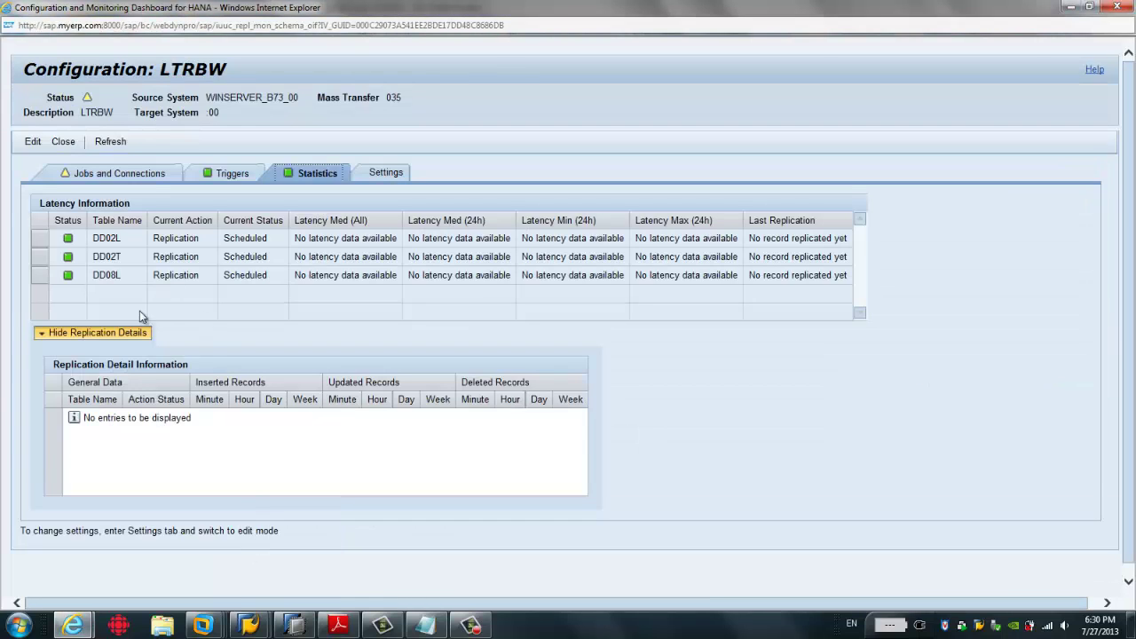
{"action": "left_click", "coordinate": [110, 143]}
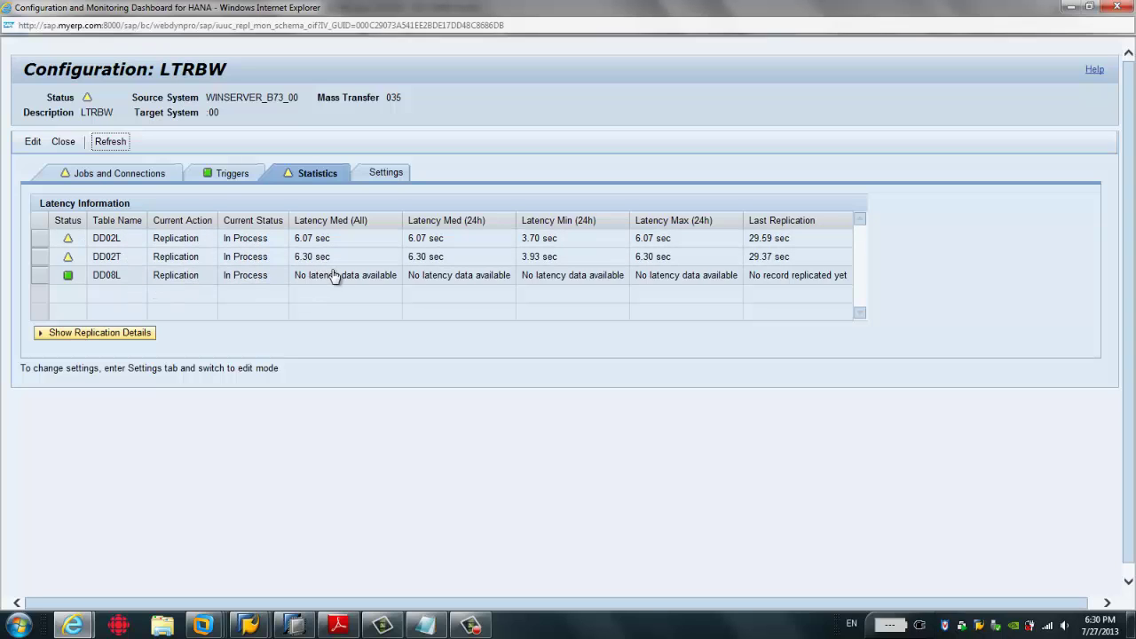
{"action": "left_click", "coordinate": [110, 142]}
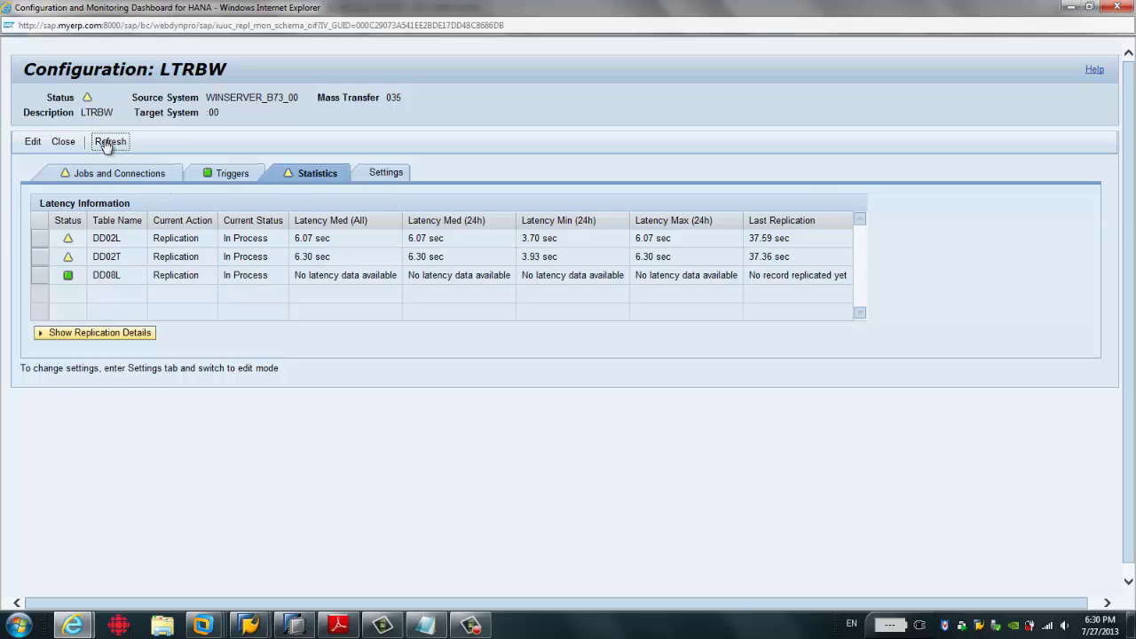
{"action": "left_click", "coordinate": [110, 142]}
{"action": "left_click", "coordinate": [110, 142]}
{"action": "left_click", "coordinate": [107, 145]}
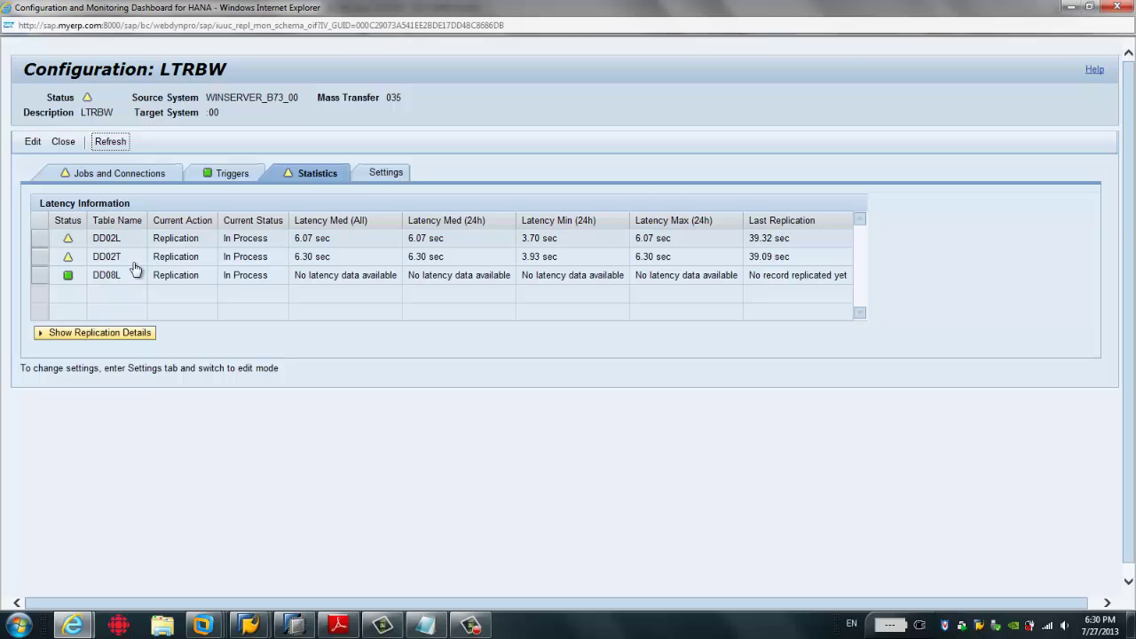
- Switch to SAP HANA Studio and expand the Tables folder of the LTRBW schema
{"action": "left_click", "coordinate": [291, 627]}
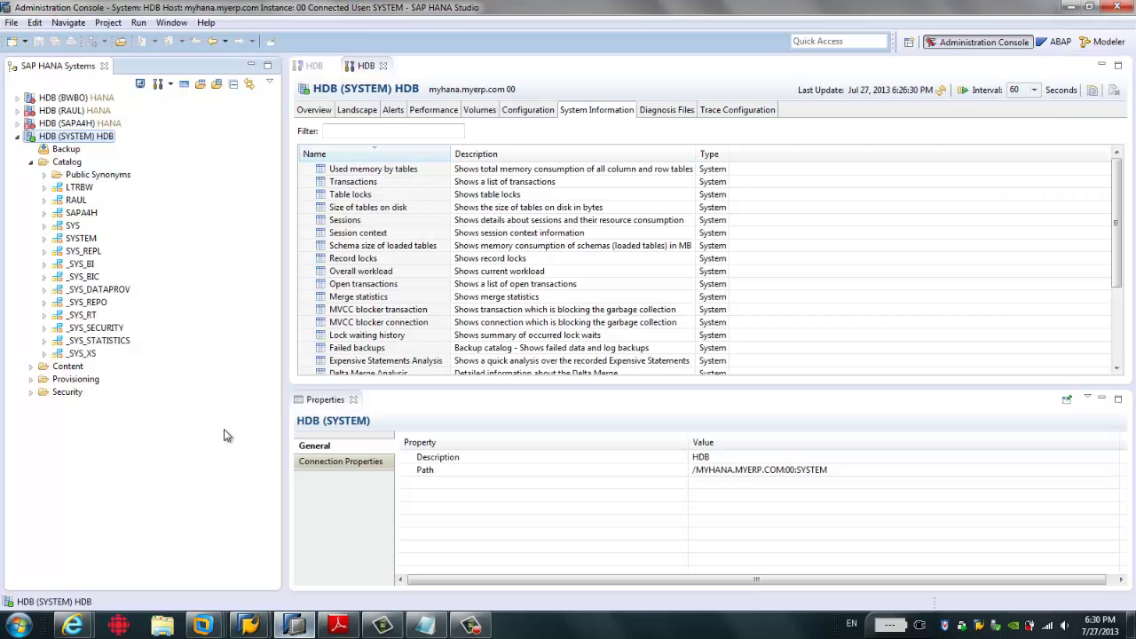
{"action": "left_click", "coordinate": [45, 188]}
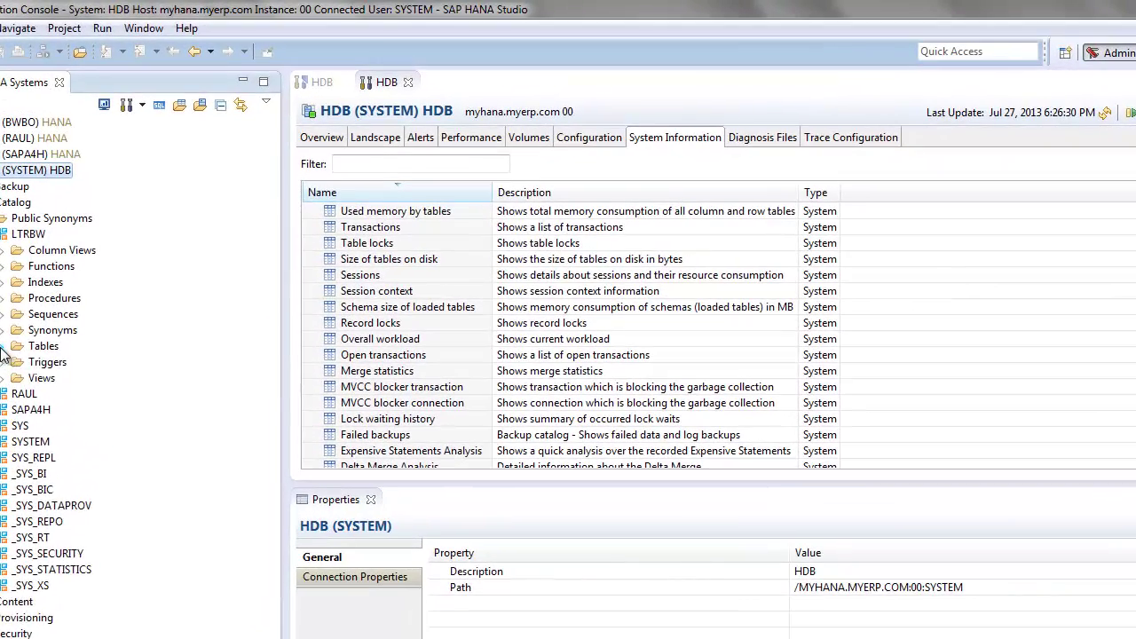
{"action": "left_click", "coordinate": [3, 348]}
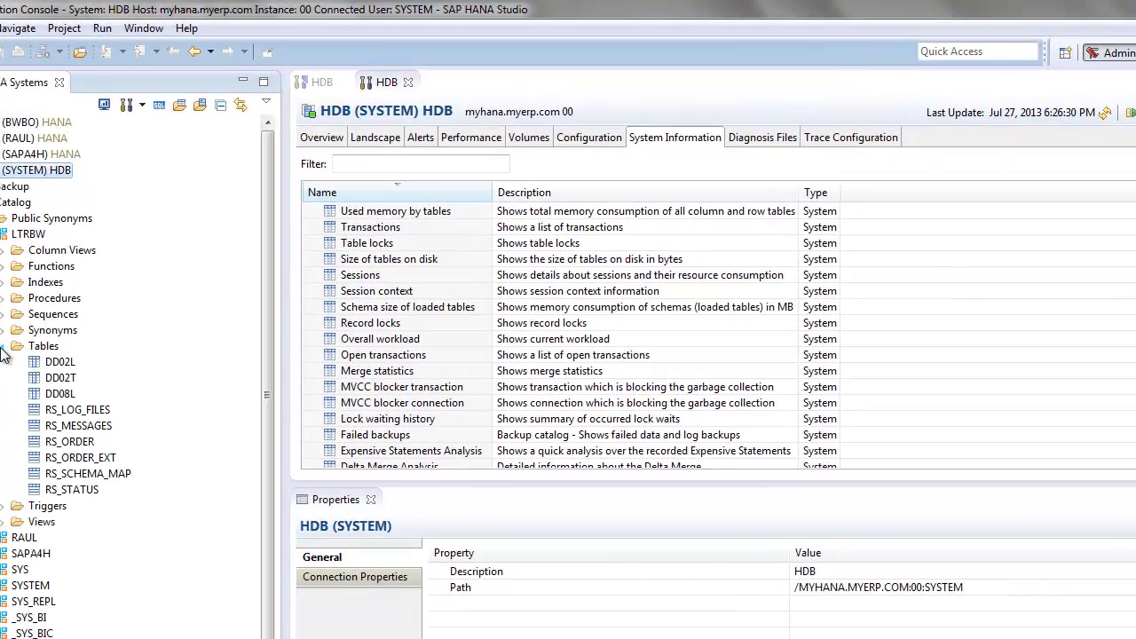
- Open the content of table DD02L in the LTRBW schema, look through its records and close it
{"action": "left_click", "coordinate": [64, 363]}
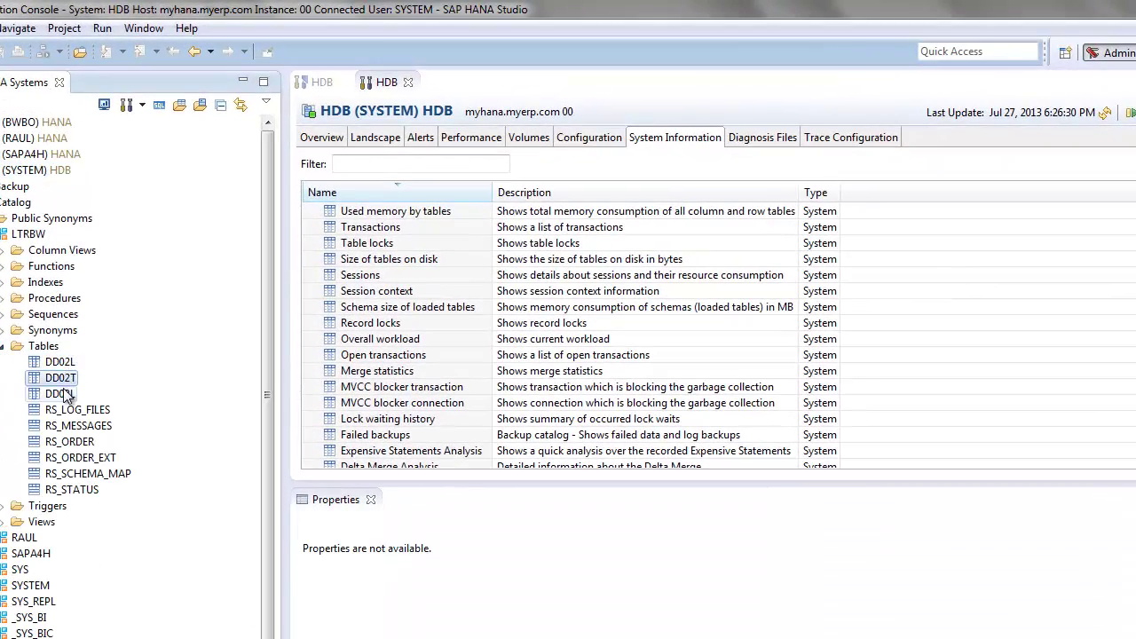
{"action": "right_click", "coordinate": [65, 366]}
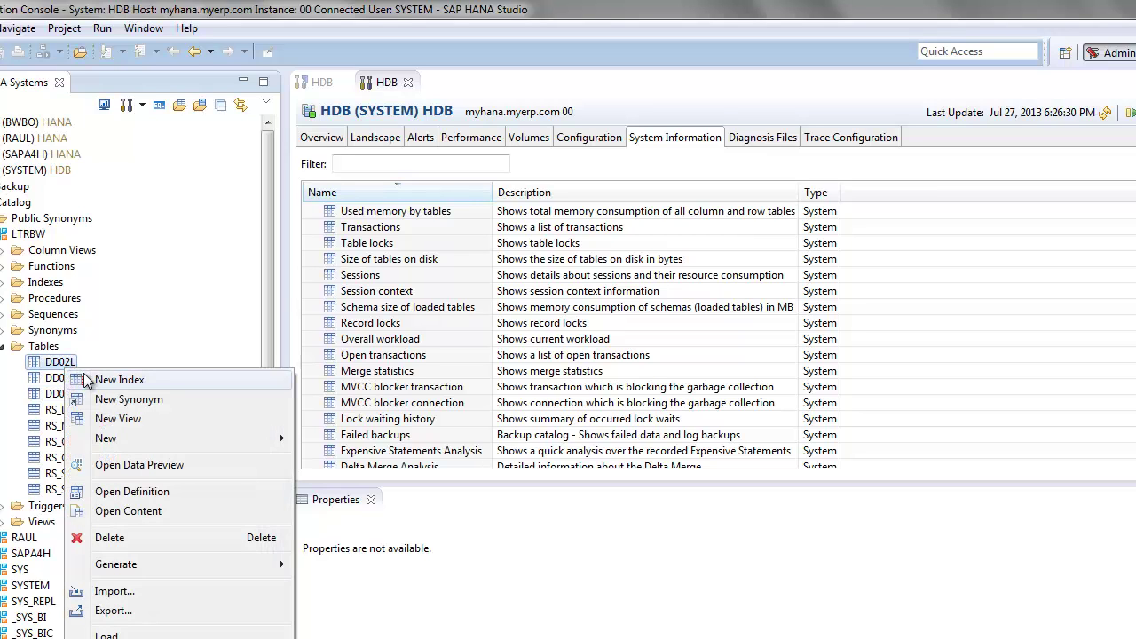
{"action": "left_click", "coordinate": [168, 511]}
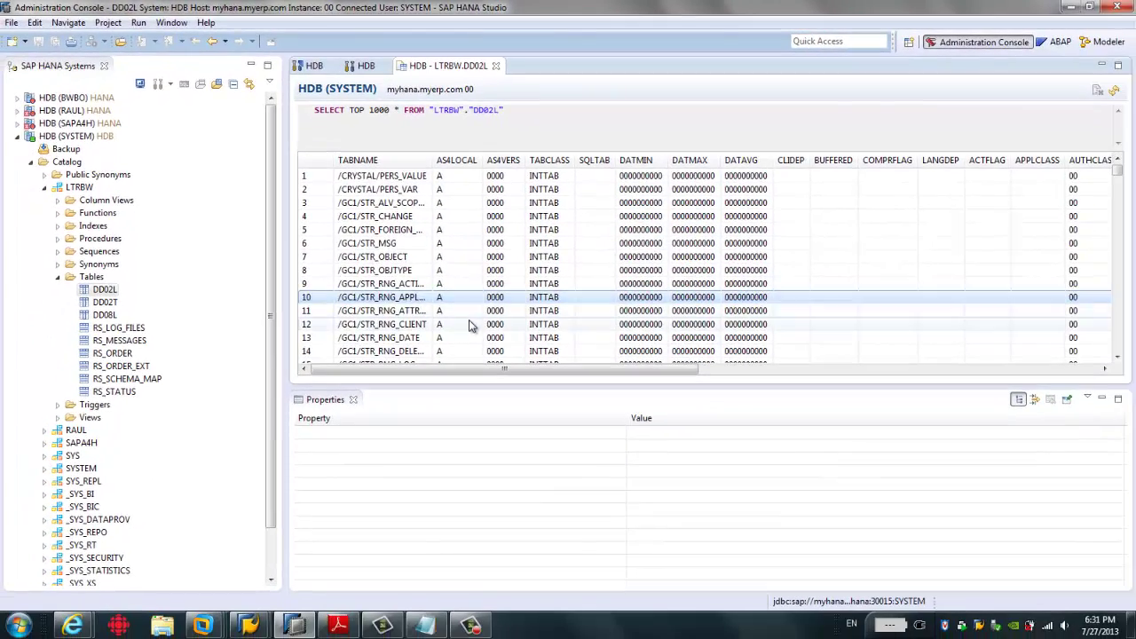
{"action": "scroll", "coordinate": [471, 325], "scroll_direction": "down", "scroll_amount": 14}
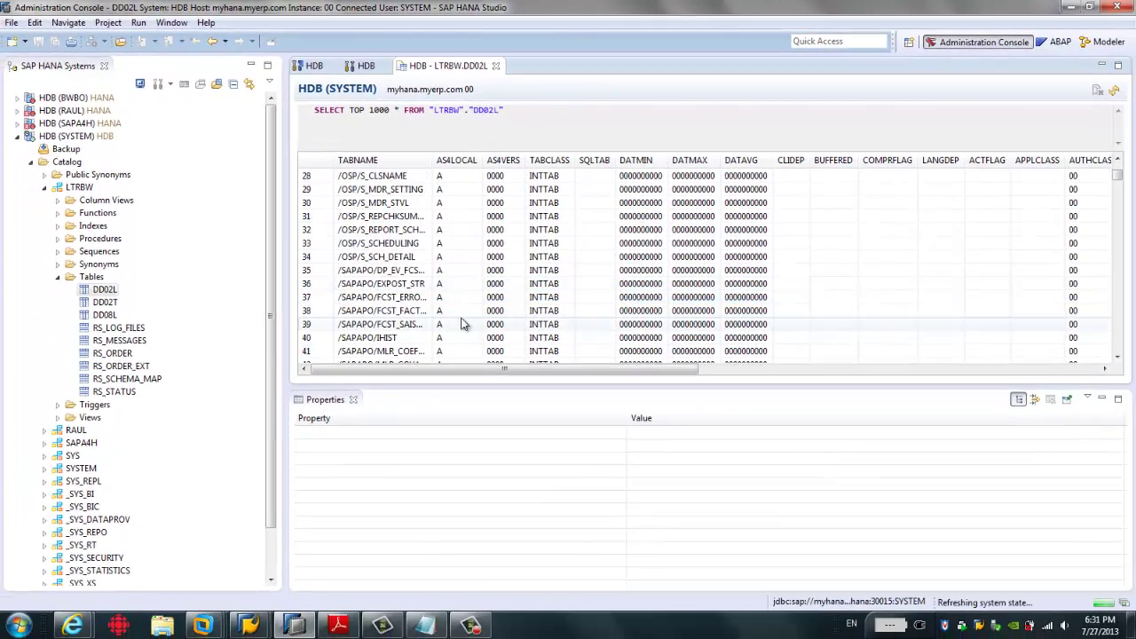
{"action": "scroll", "coordinate": [421, 335], "scroll_direction": "down", "scroll_amount": 9}
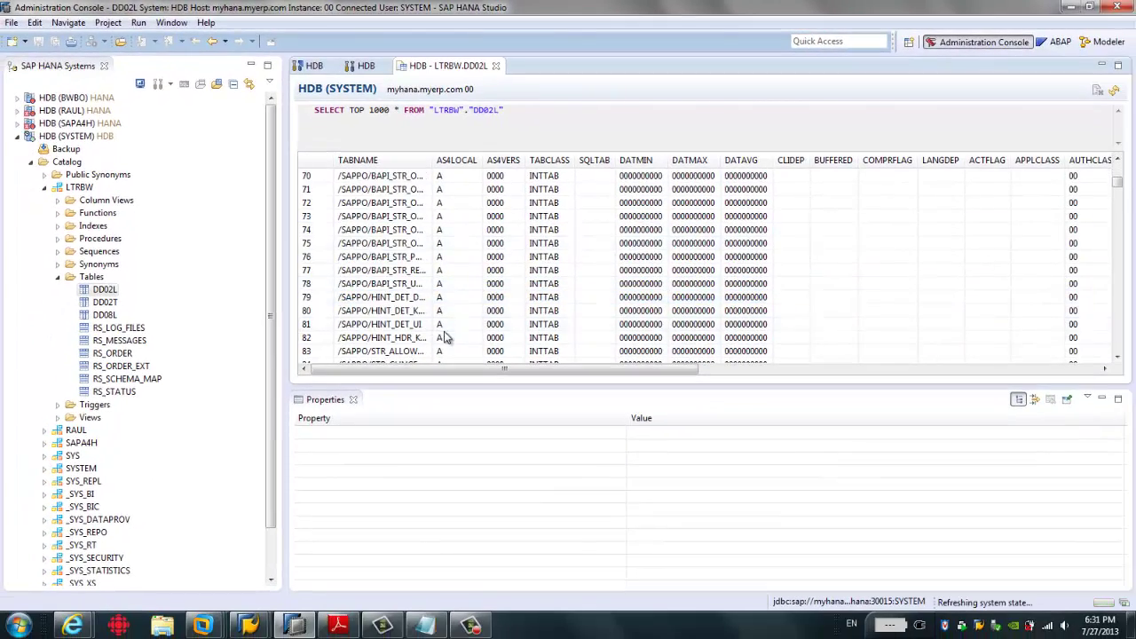
{"action": "left_click", "coordinate": [496, 66]}
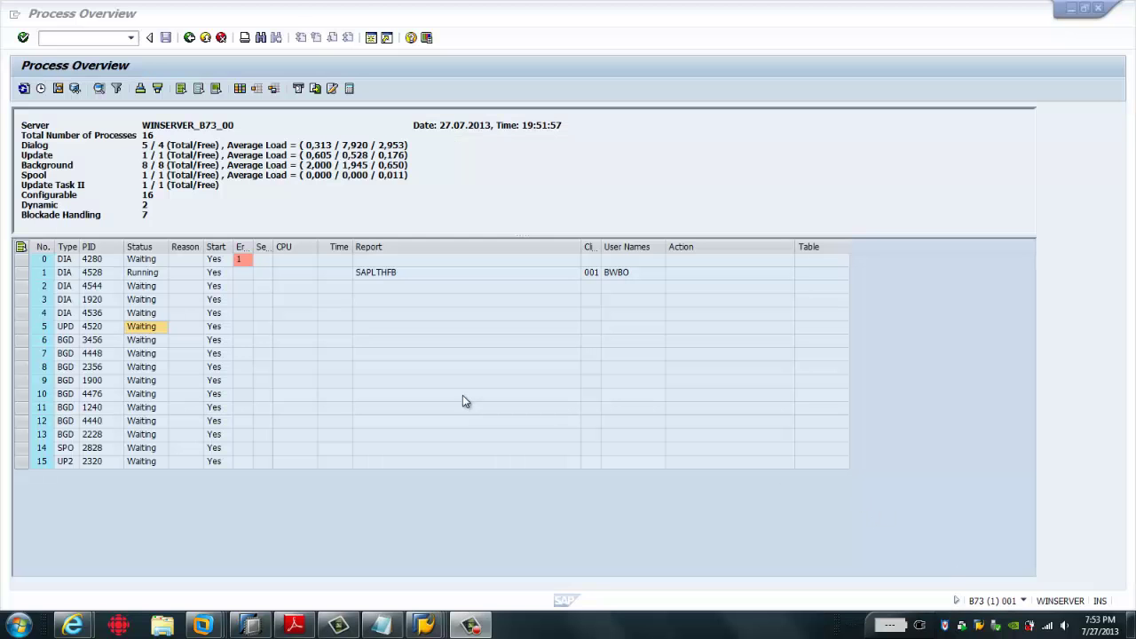
{"action": "left_click", "coordinate": [461, 395]}
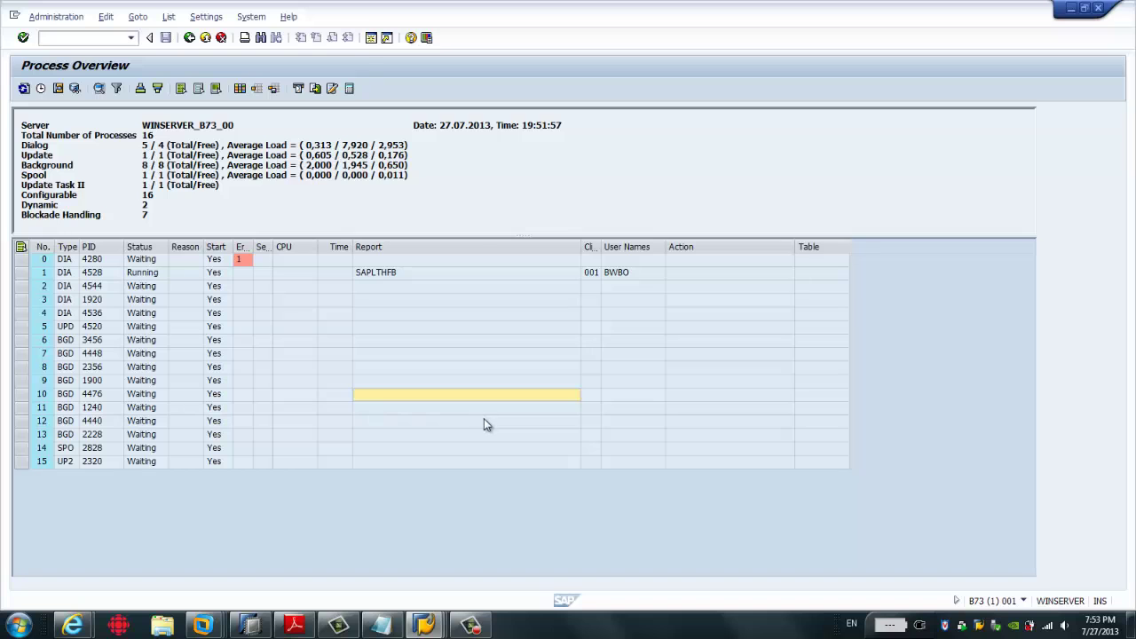
- Switch to SAP HANA Studio, open SLT-based data provisioning for HDB (SYSTEM) and select the DD08L entry of schema LTRBW
{"action": "left_click", "coordinate": [250, 625]}
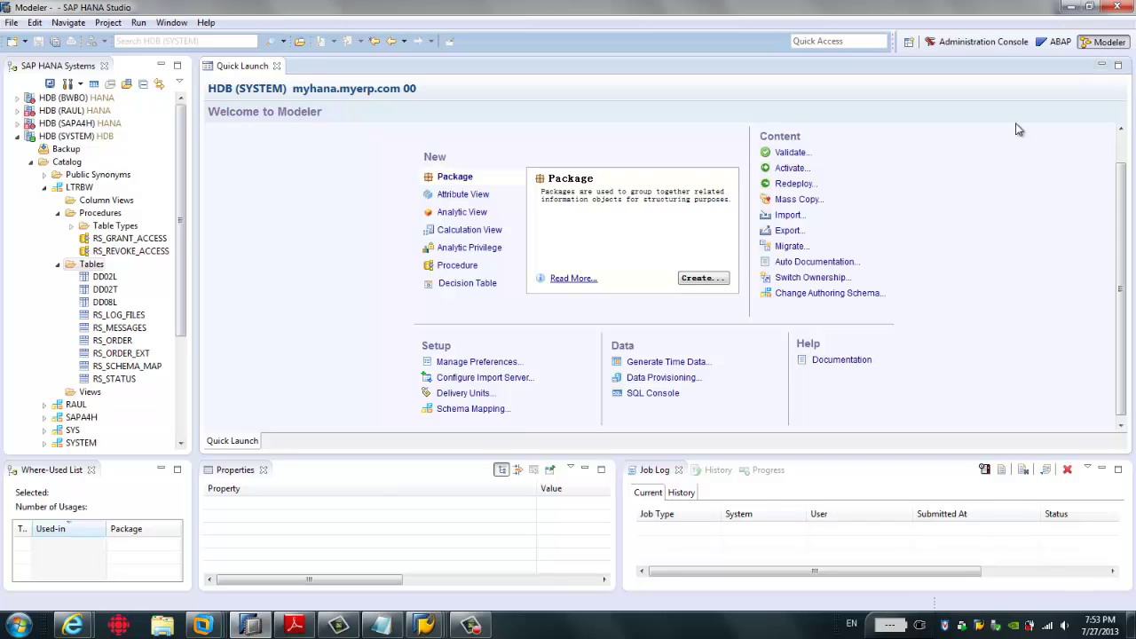
{"action": "left_click", "coordinate": [670, 382]}
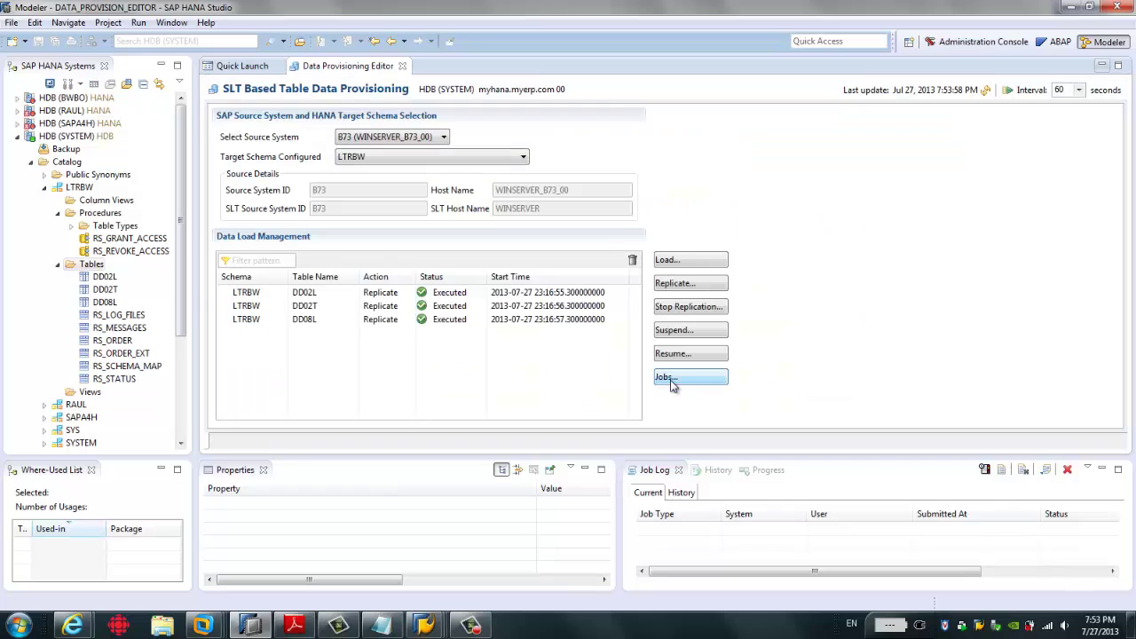
{"action": "left_click", "coordinate": [270, 321]}
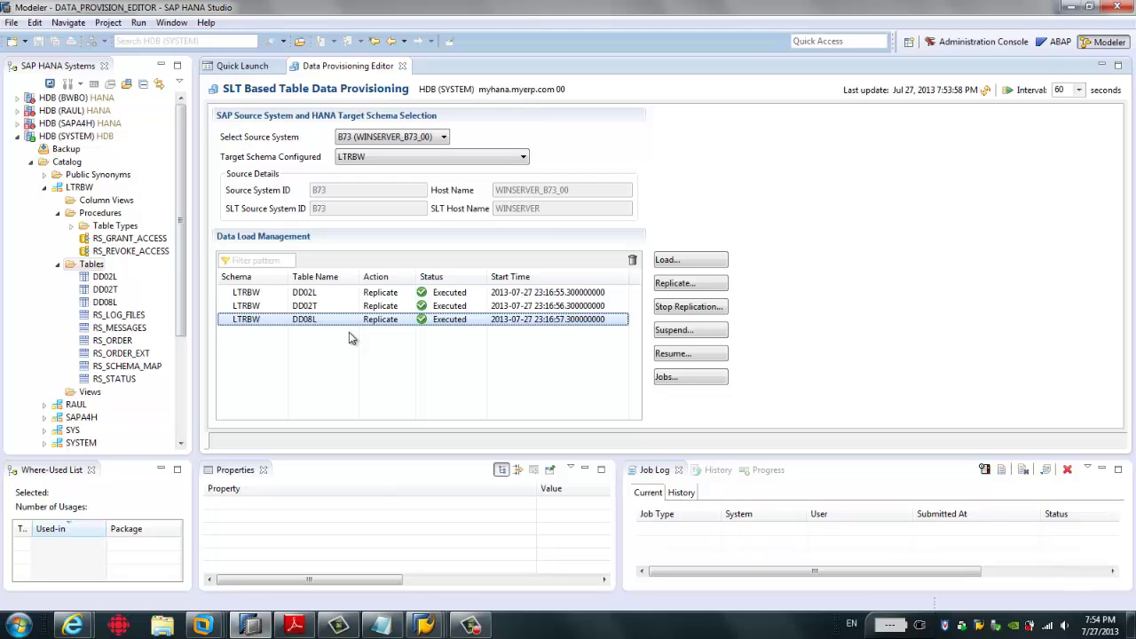
- Open the content of table DD02L from the LTRBW schema, scroll through its records and close it again
{"action": "right_click", "coordinate": [112, 280]}
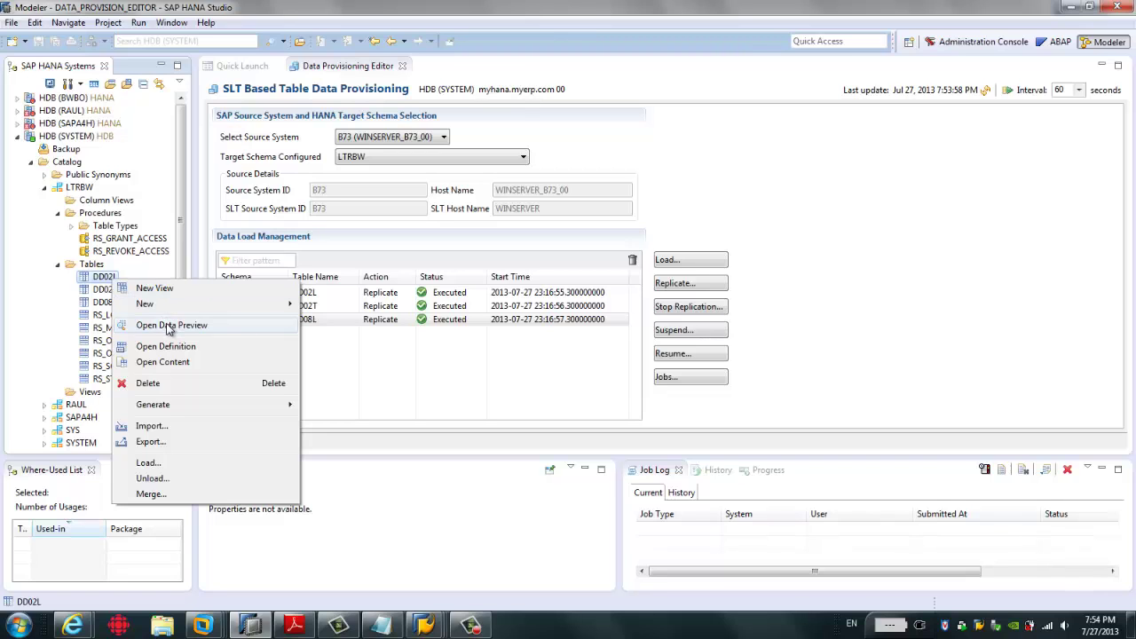
{"action": "left_click", "coordinate": [169, 362]}
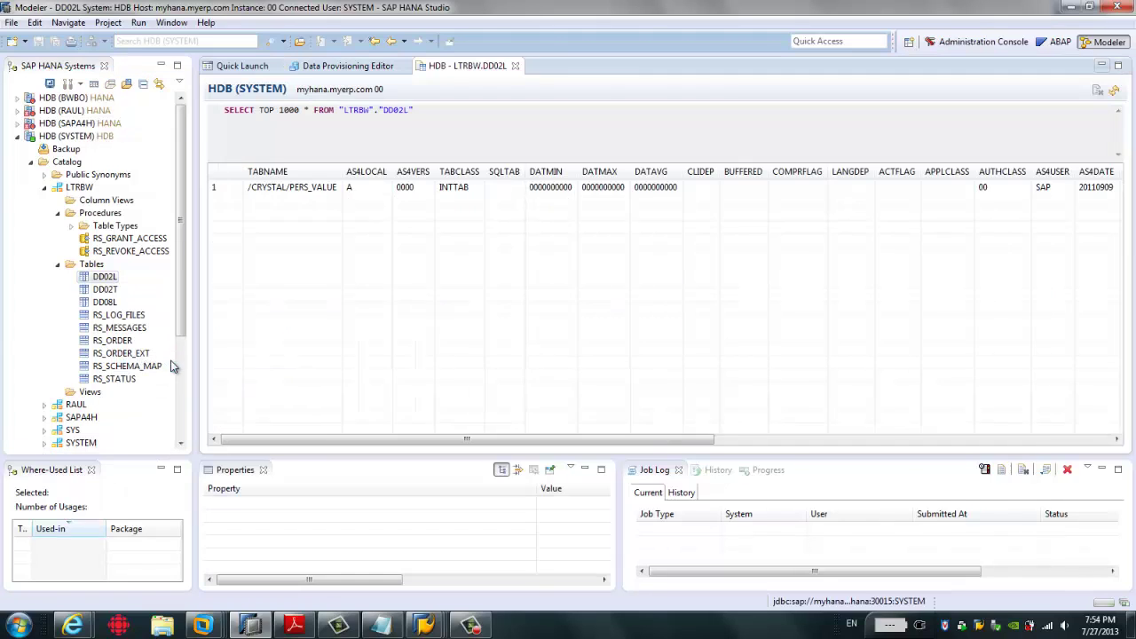
{"action": "scroll", "coordinate": [619, 340], "scroll_direction": "down", "scroll_amount": 20}
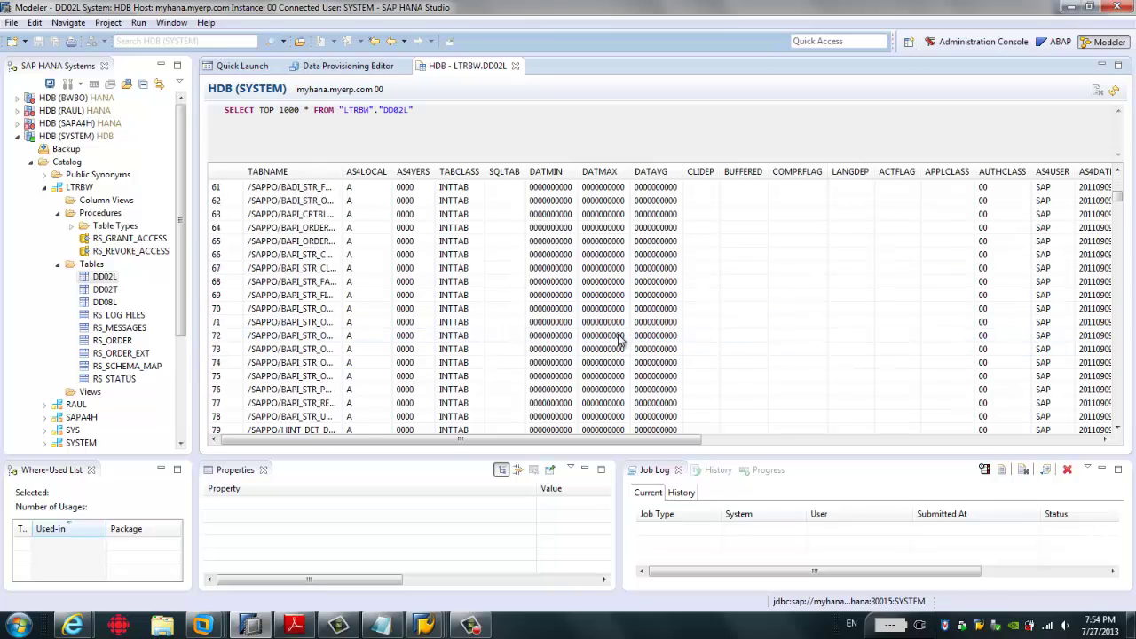
{"action": "scroll", "coordinate": [619, 340], "scroll_direction": "down", "scroll_amount": 19}
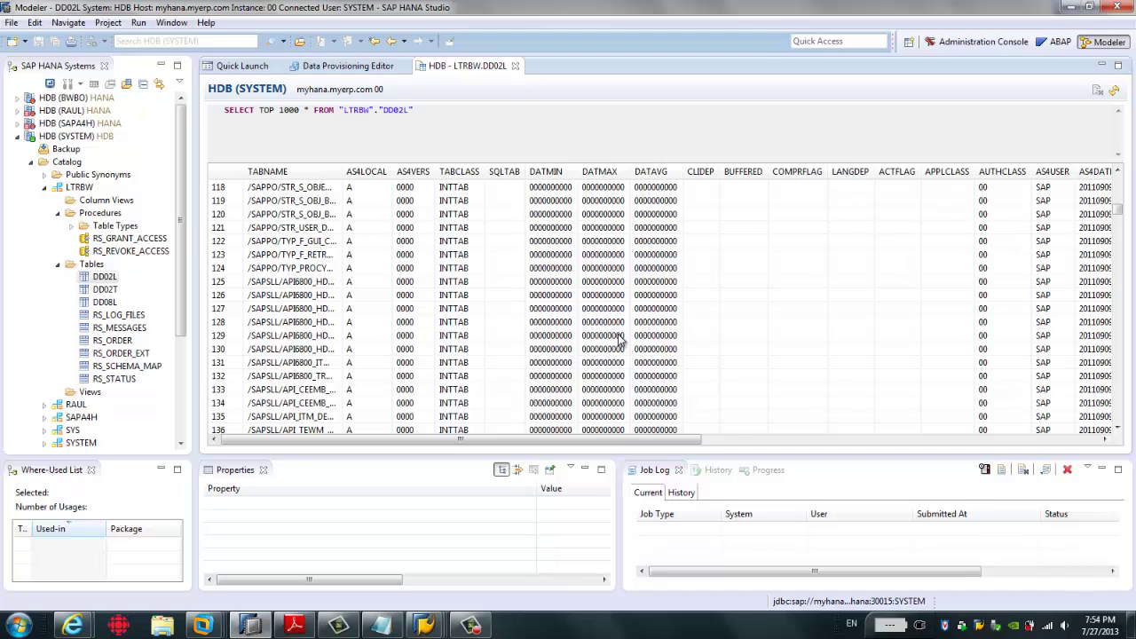
{"action": "left_click", "coordinate": [619, 338]}
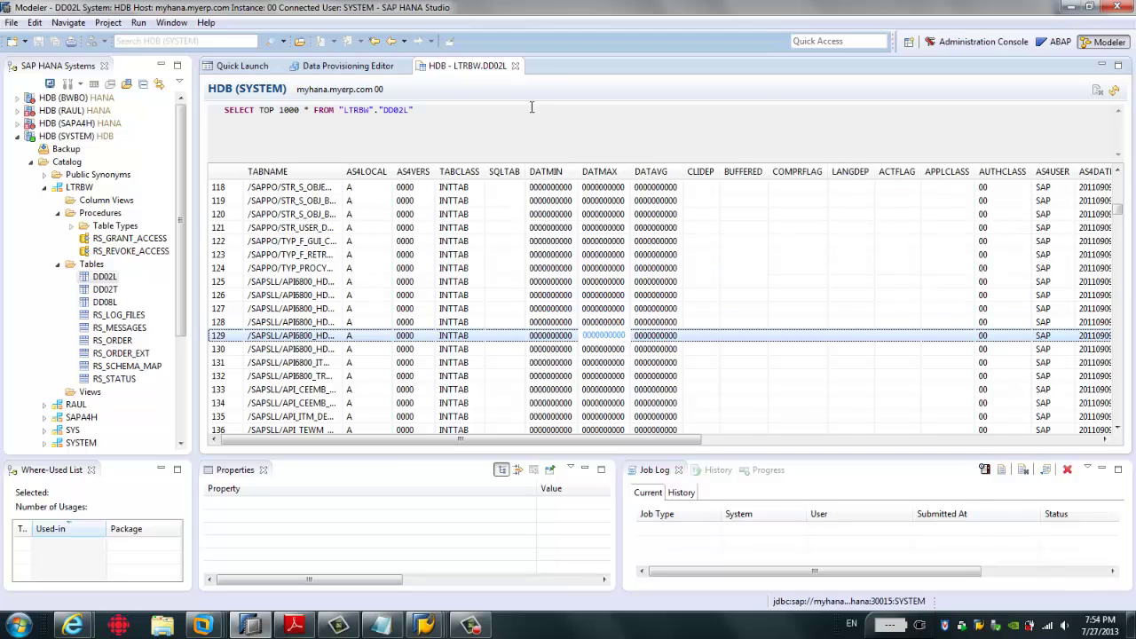
{"action": "left_click", "coordinate": [516, 66]}
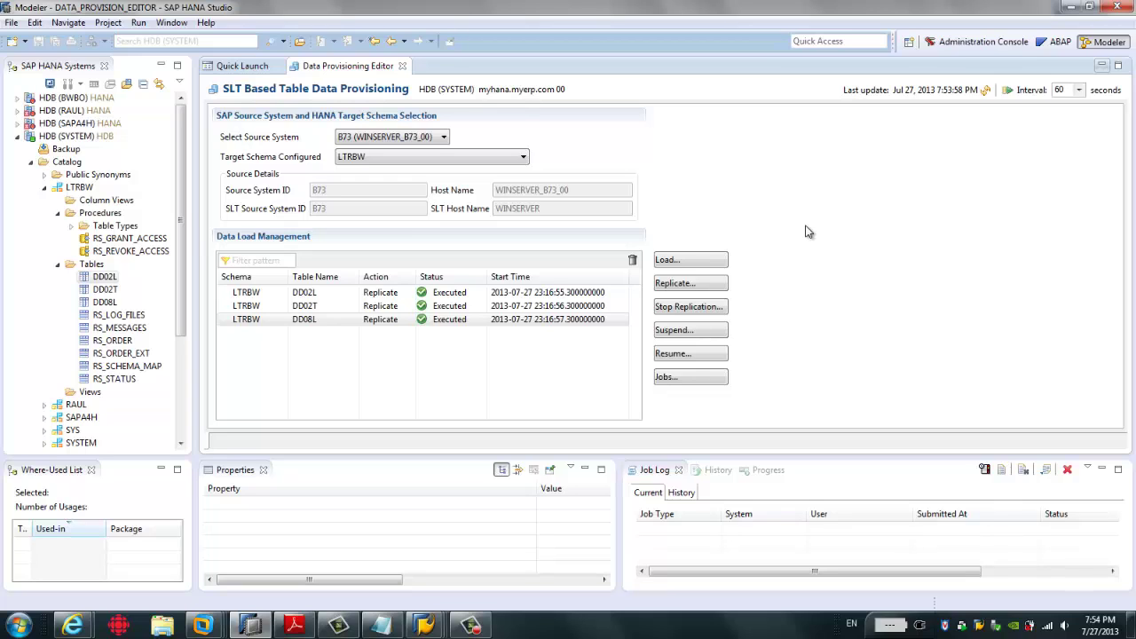
{"action": "left_click", "coordinate": [819, 268]}
{"action": "left_click", "coordinate": [404, 543]}
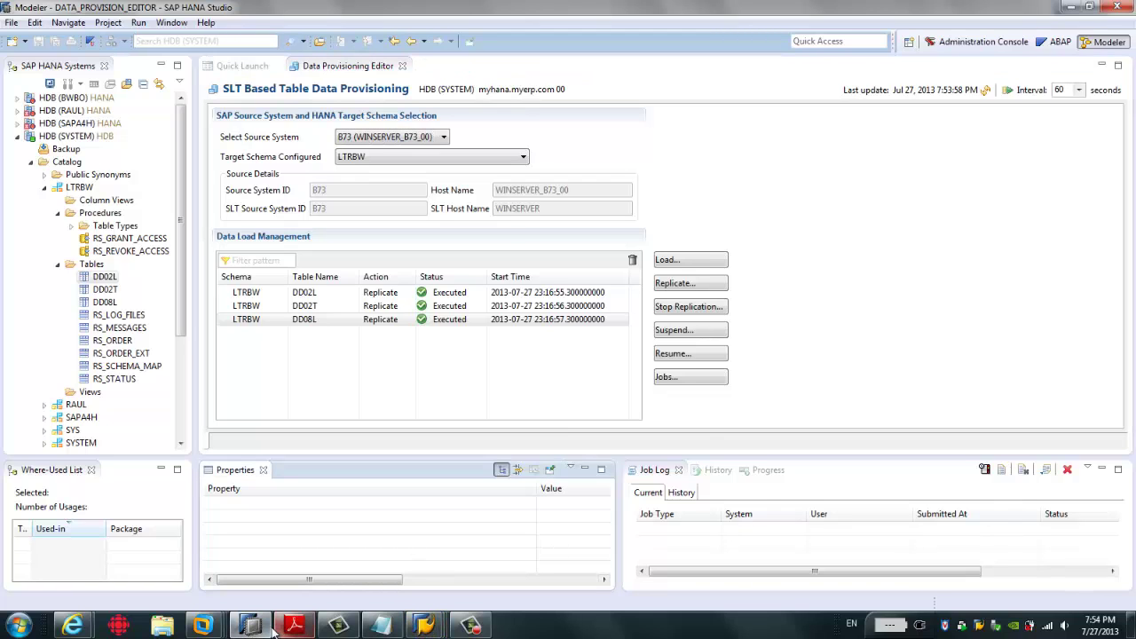
- Switch to the BW session in SAP GUI and manage the Sales Order DataStore object to check its technical name ZORDER
{"action": "mouse_move", "coordinate": [423, 627]}
{"action": "left_click", "coordinate": [447, 574]}
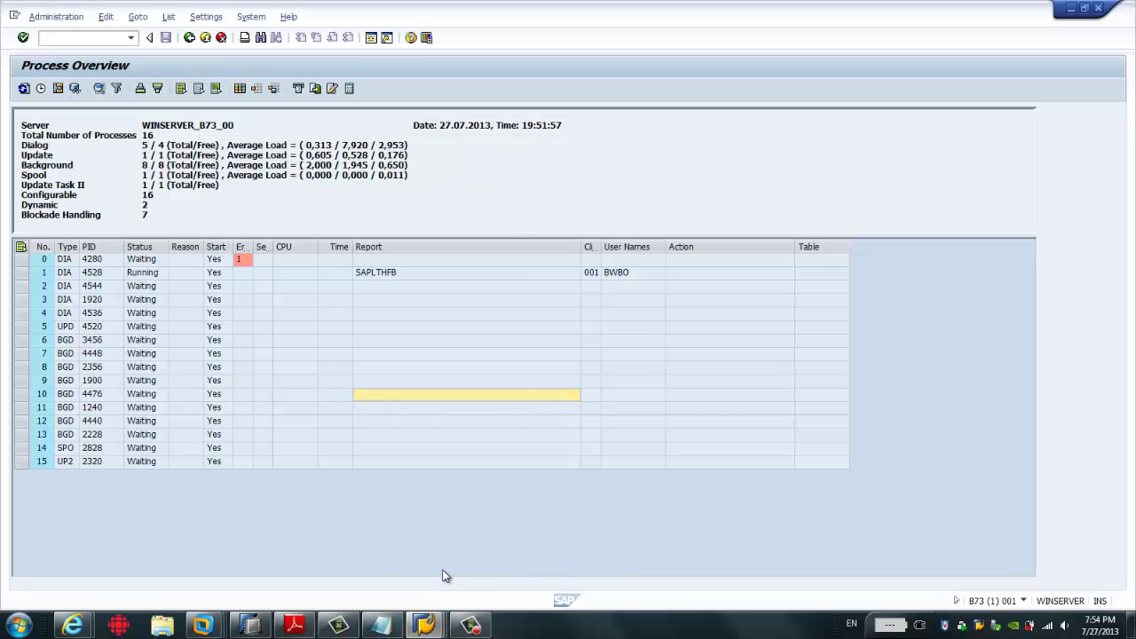
{"action": "left_click", "coordinate": [263, 550]}
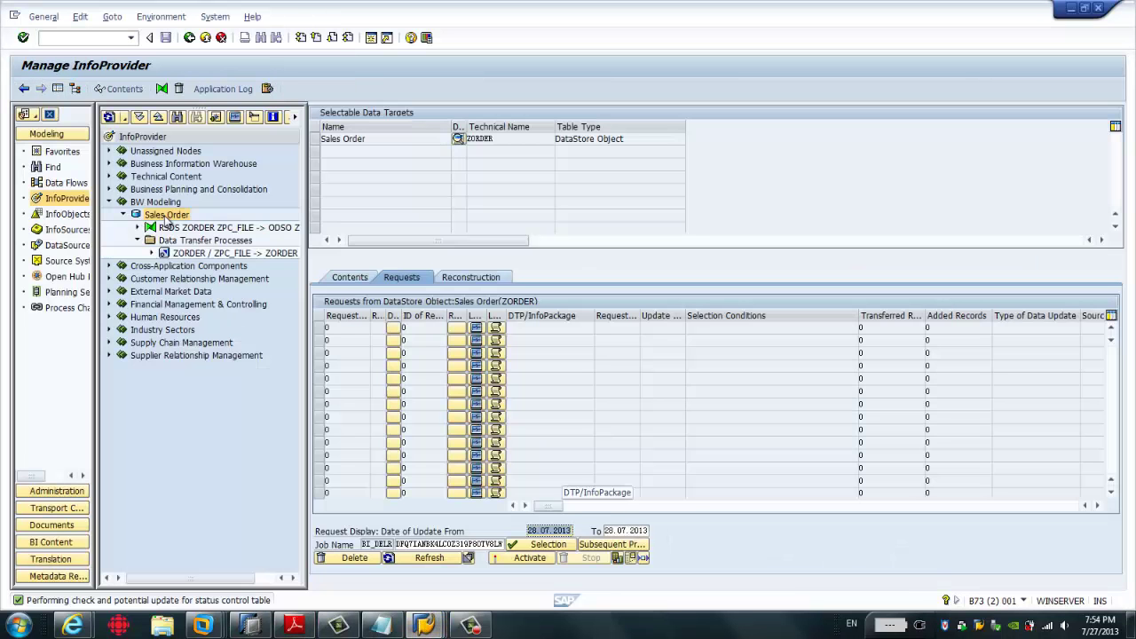
{"action": "right_click", "coordinate": [165, 220]}
{"action": "left_click", "coordinate": [223, 385]}
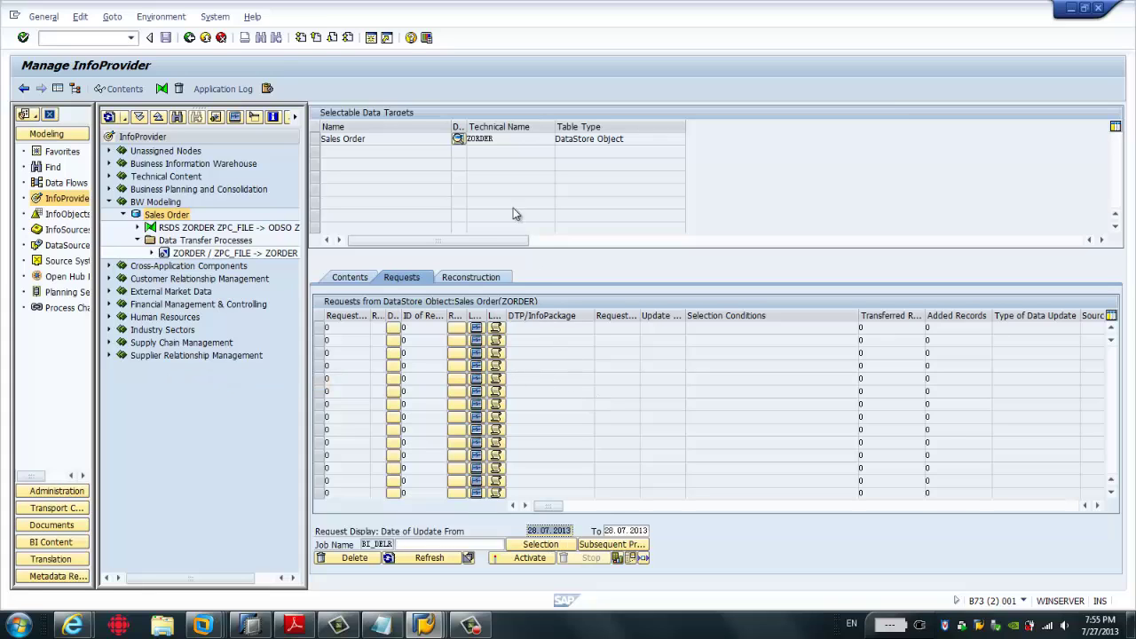
{"action": "left_click", "coordinate": [509, 139]}
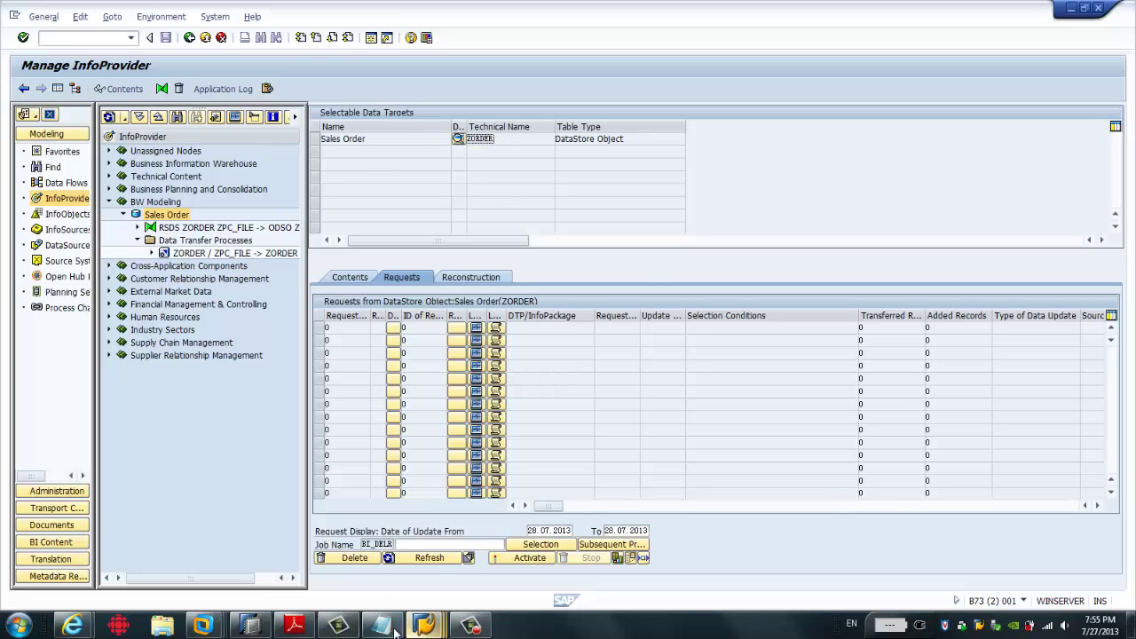
- Switch to SAP HANA Studio, search the source tables for ZORDER, request replication of /BIC/AZORDER00 and refresh the data load list
{"action": "left_click", "coordinate": [251, 626]}
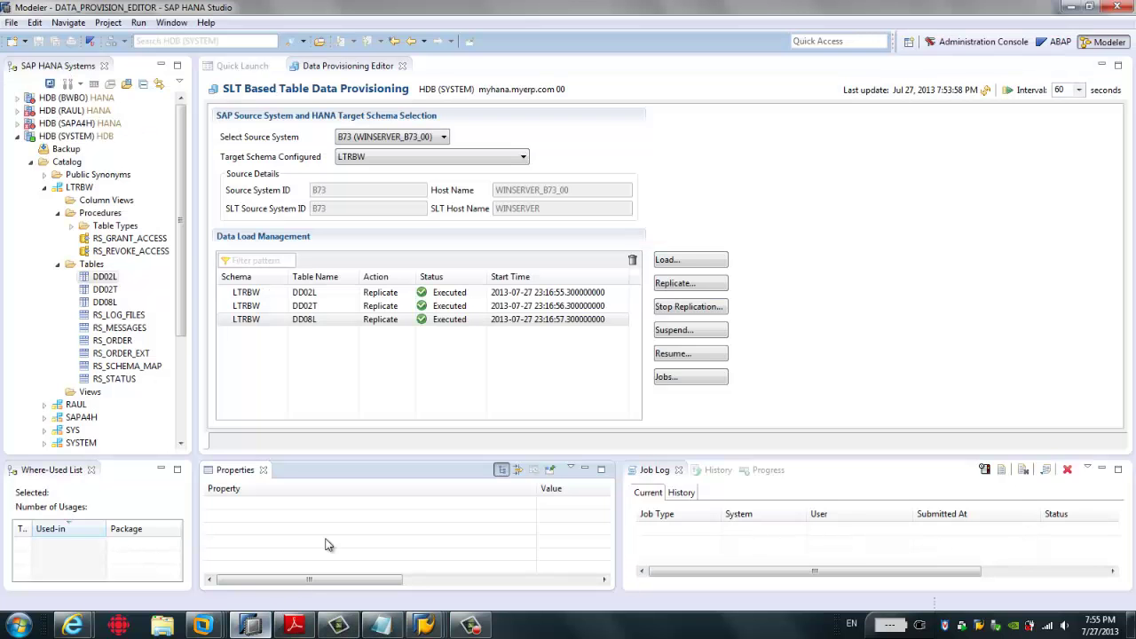
{"action": "left_click", "coordinate": [676, 285]}
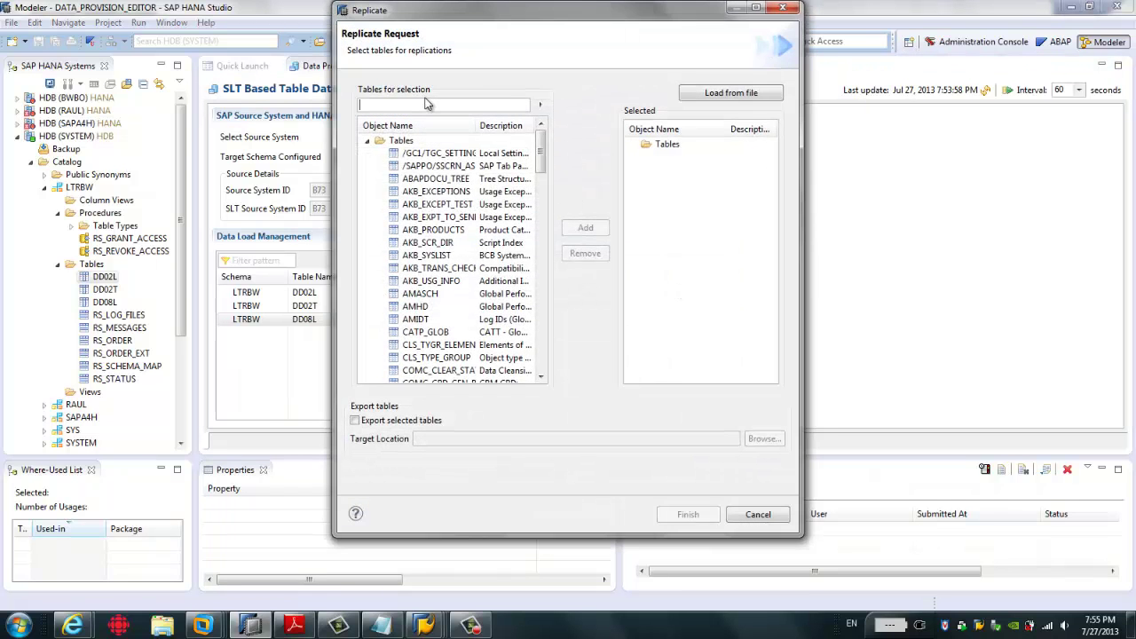
{"action": "left_click", "coordinate": [425, 104]}
{"action": "type", "text": "ZORDER"}
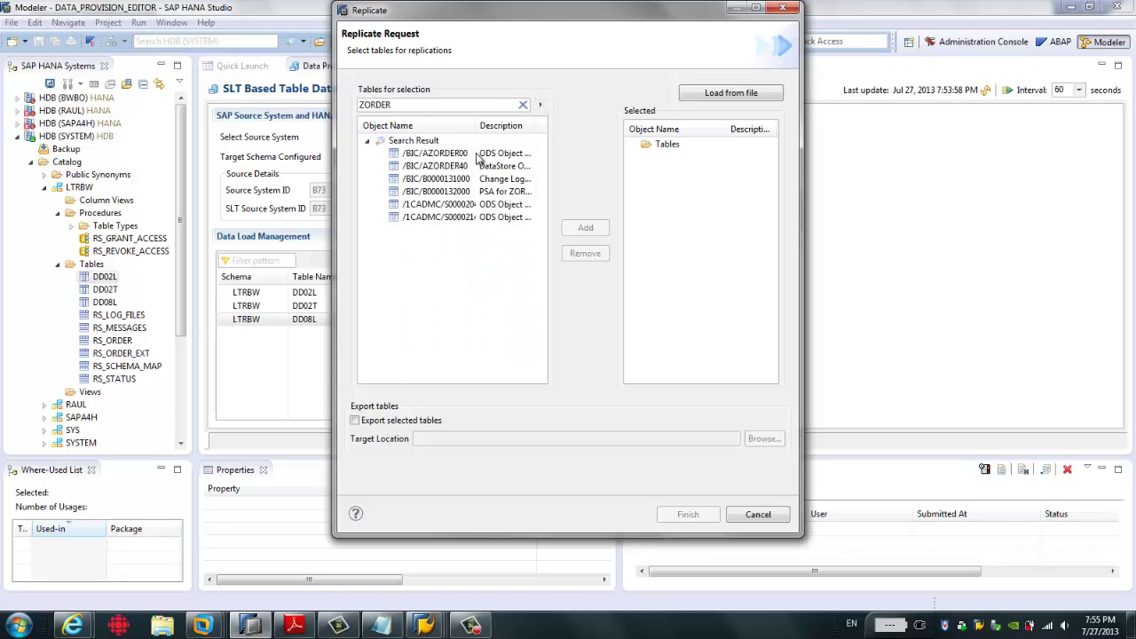
{"action": "left_click", "coordinate": [458, 156]}
{"action": "mouse_move", "coordinate": [475, 125]}
{"action": "left_mouse_down"}
{"action": "mouse_move", "coordinate": [486, 125]}
{"action": "mouse_move", "coordinate": [457, 125]}
{"action": "left_mouse_up"}
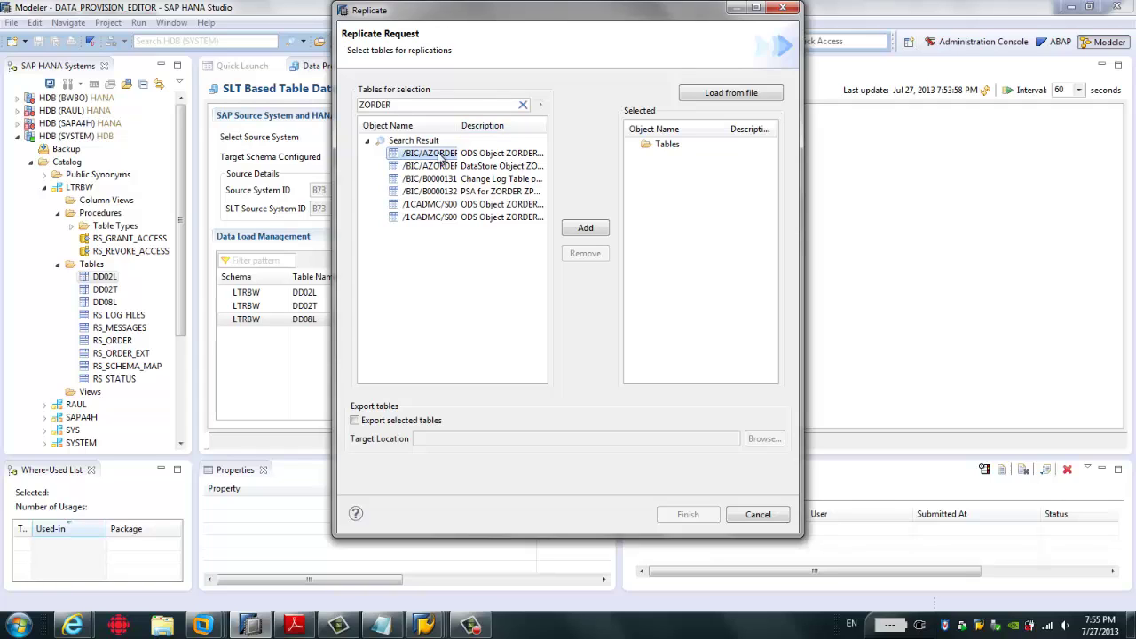
{"action": "left_click", "coordinate": [587, 231]}
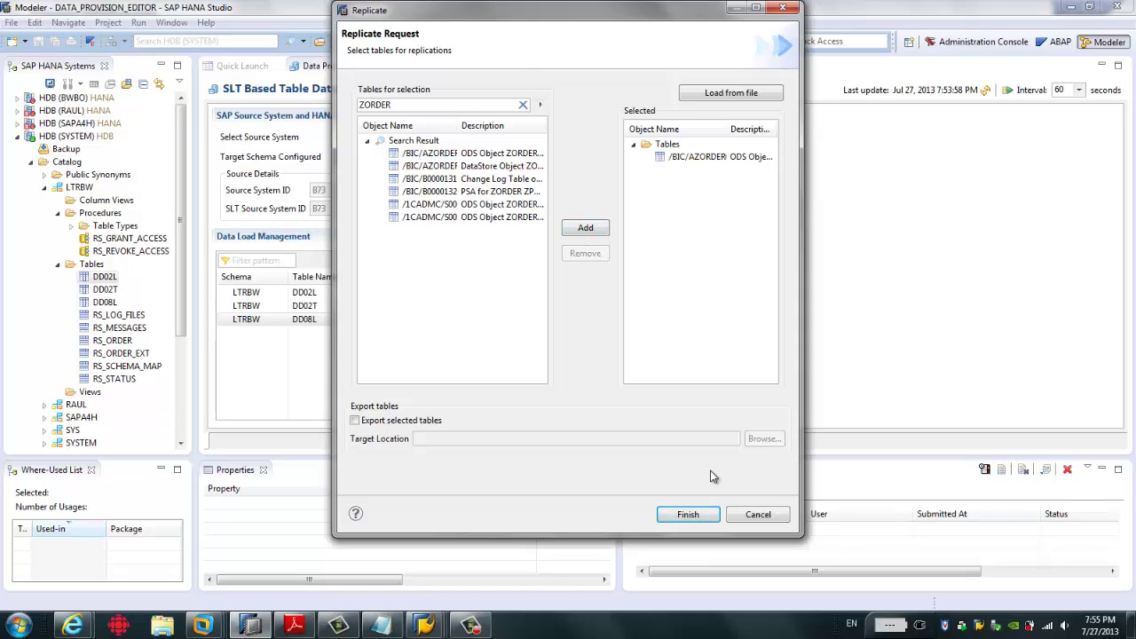
{"action": "left_click", "coordinate": [689, 514]}
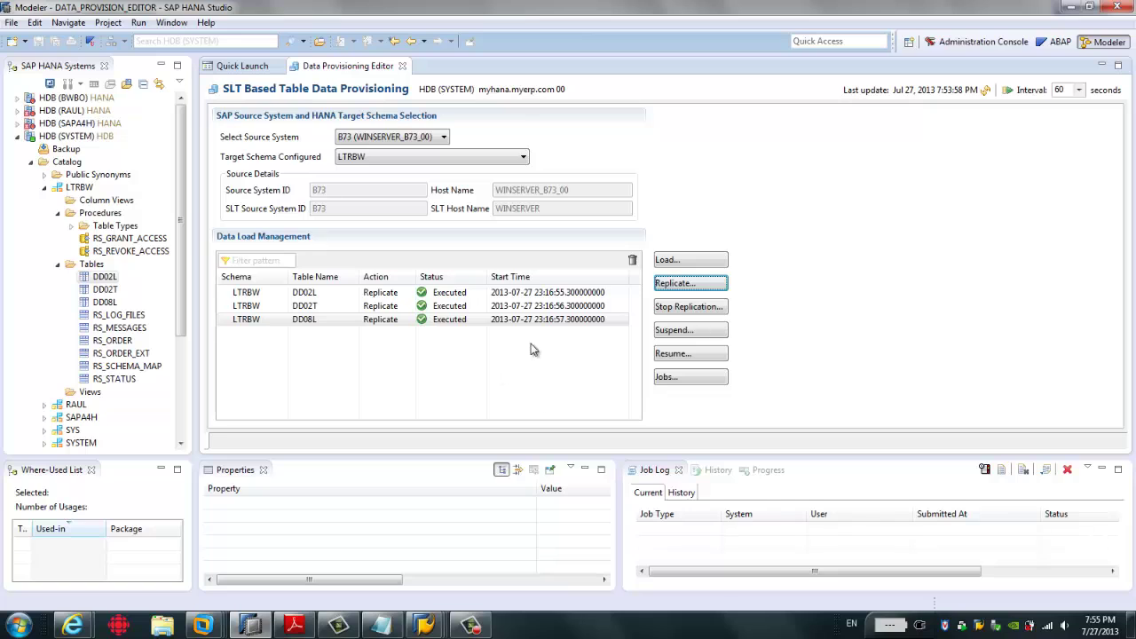
{"action": "left_click", "coordinate": [984, 94]}
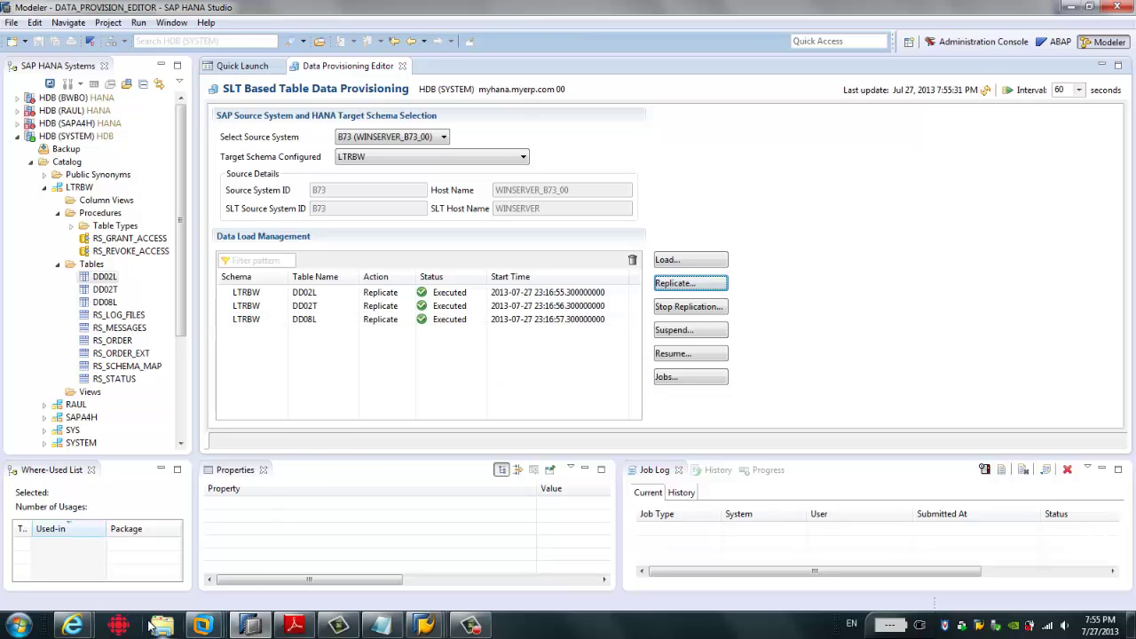
{"action": "left_click", "coordinate": [984, 92]}
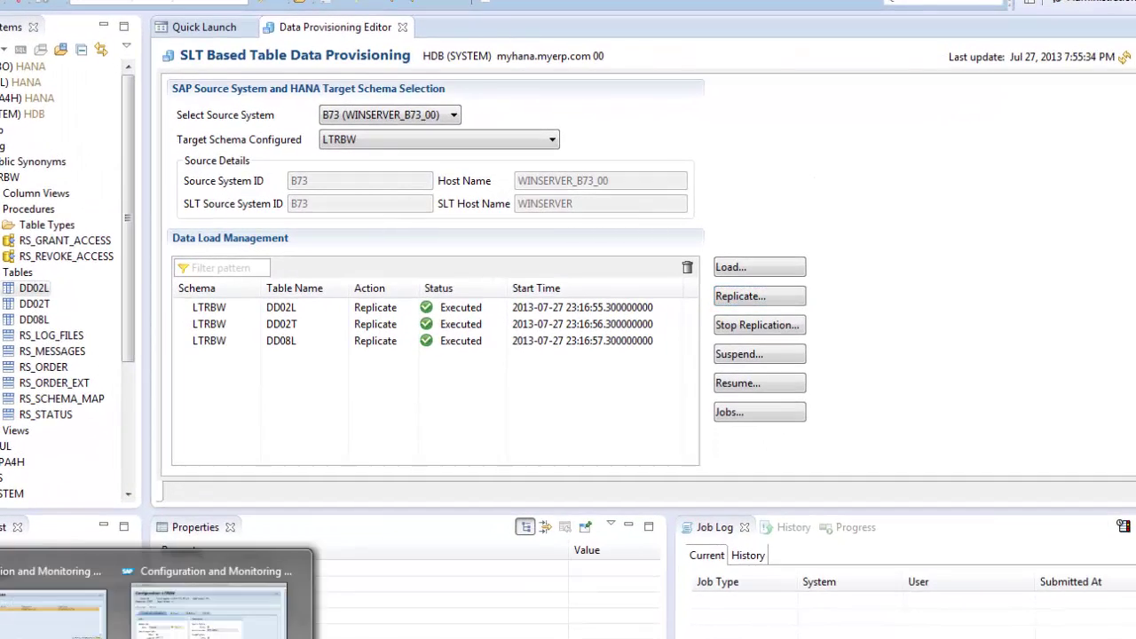
- Switch to the LTRBW configuration window in the browser, refresh it and review its jobs, triggers, statistics and settings
{"action": "left_click", "coordinate": [426, 621]}
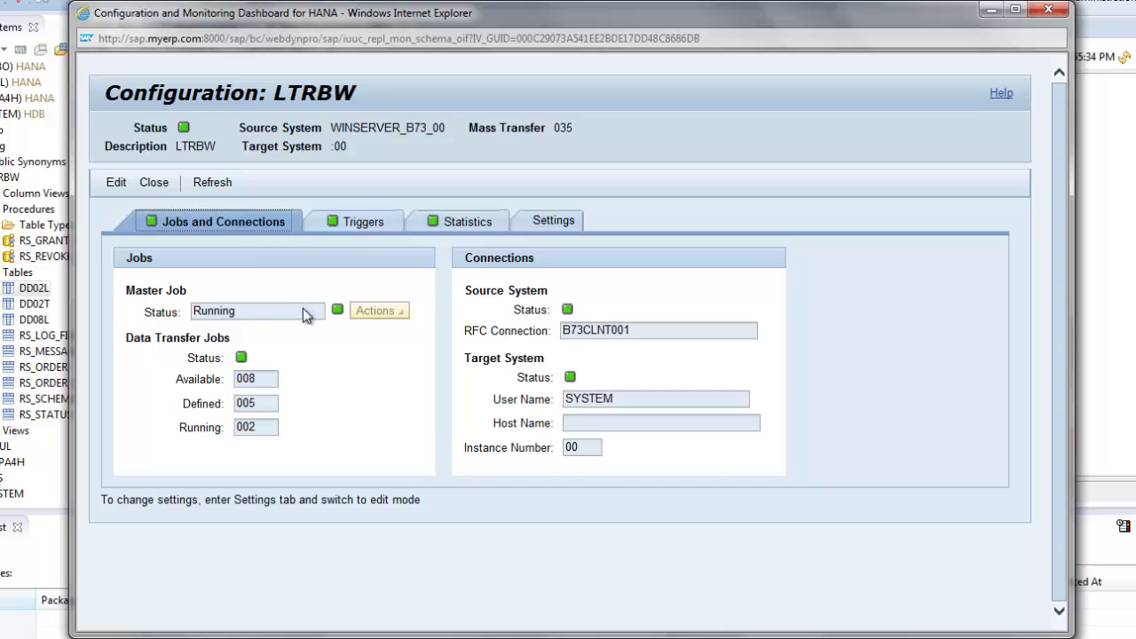
{"action": "left_click", "coordinate": [213, 183]}
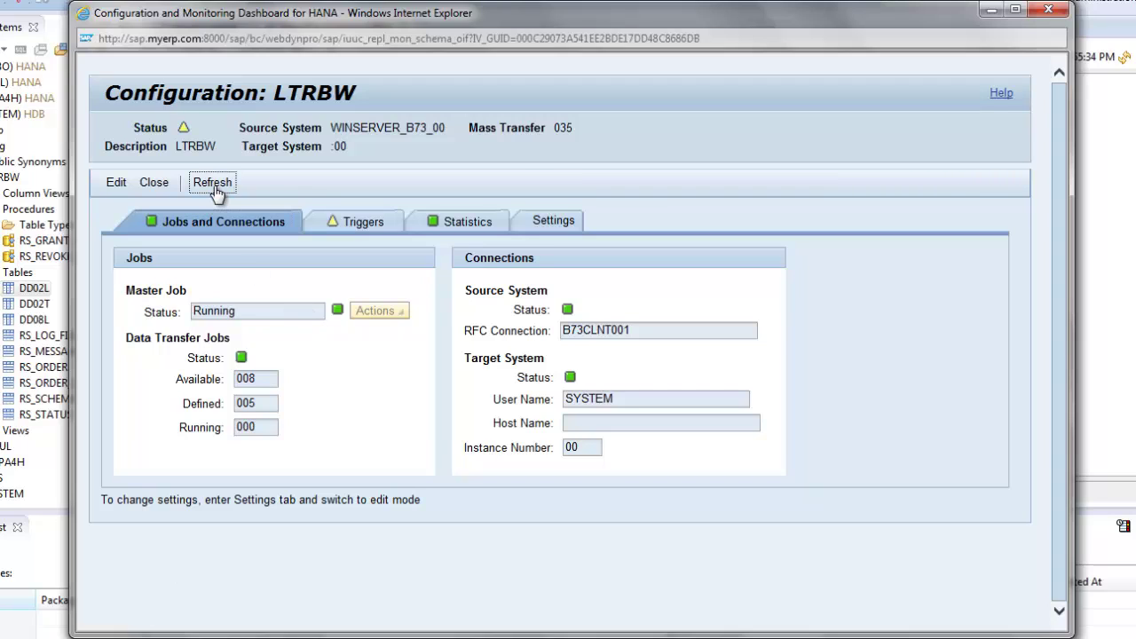
{"action": "left_click", "coordinate": [365, 224]}
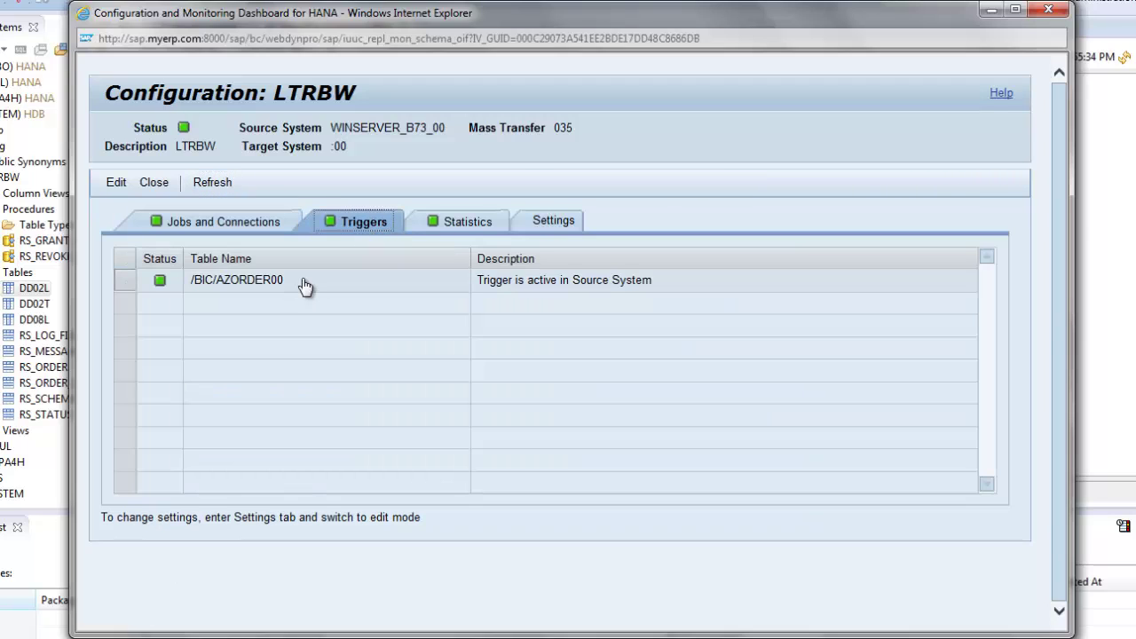
{"action": "left_click", "coordinate": [445, 224]}
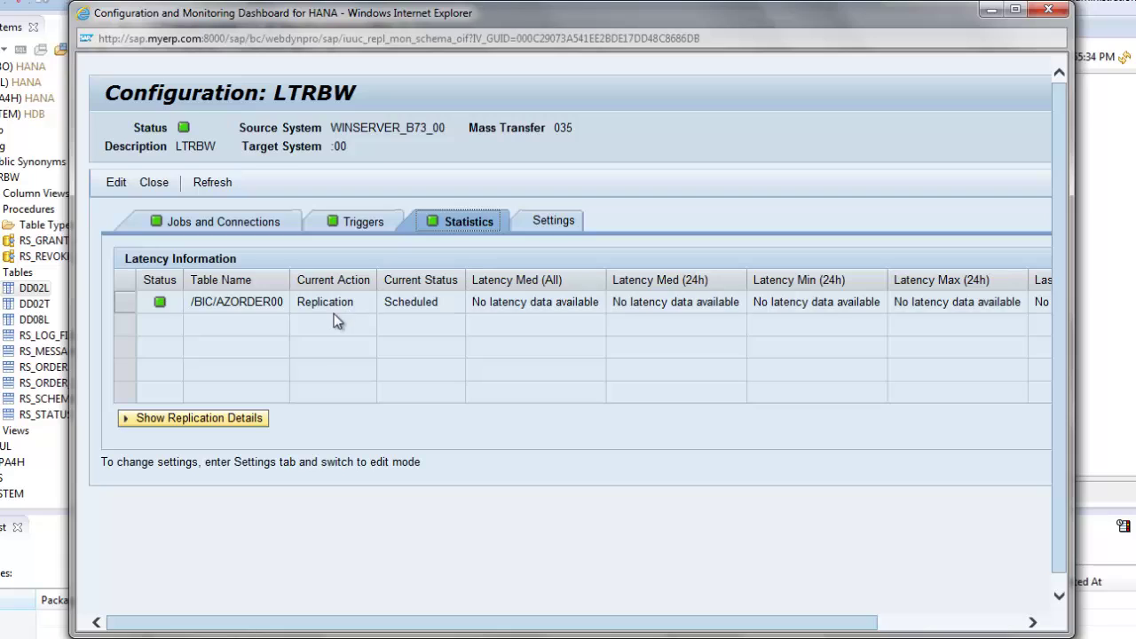
{"action": "left_click", "coordinate": [244, 418]}
{"action": "left_click", "coordinate": [180, 221]}
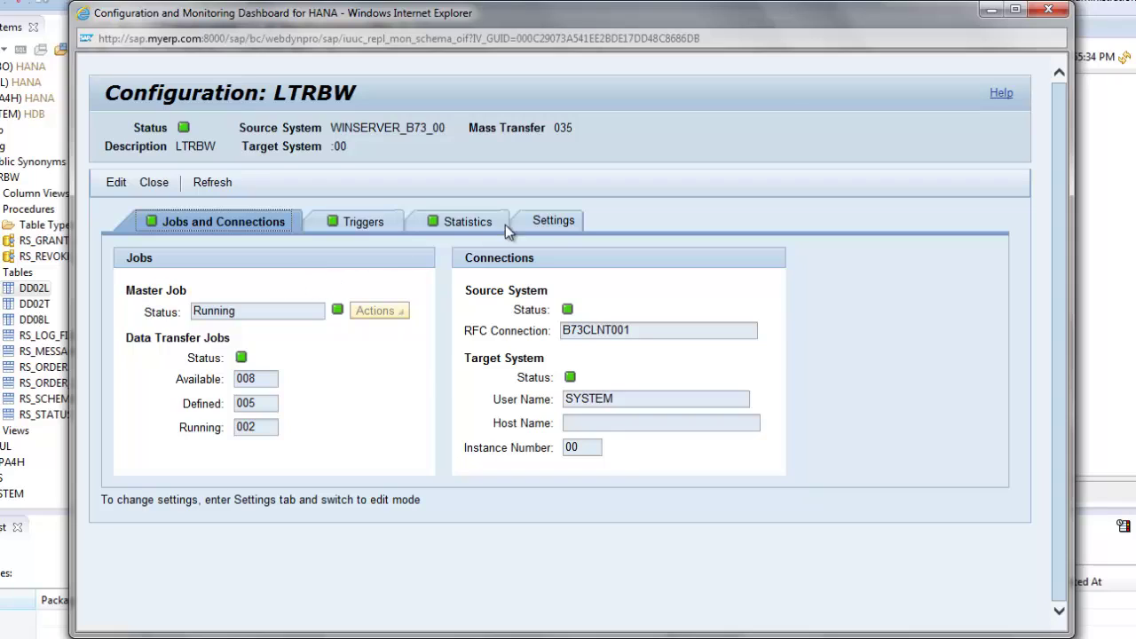
{"action": "left_click", "coordinate": [560, 223]}
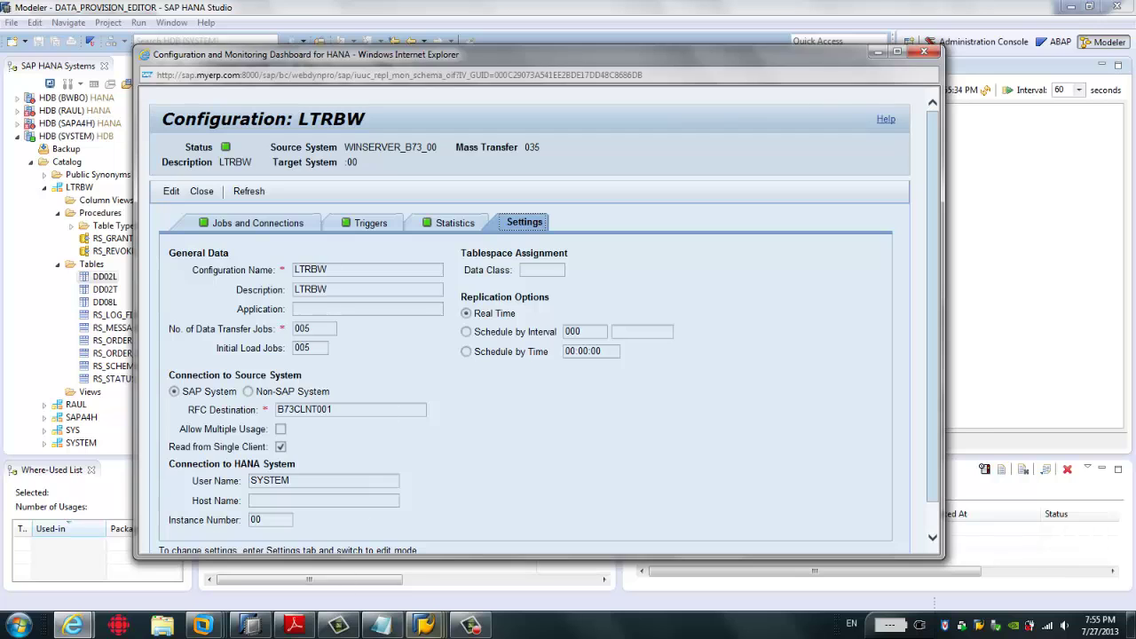
- Switch to the Process Overview in SAP GUI and refresh it repeatedly to monitor the background replication jobs
{"action": "mouse_move", "coordinate": [426, 626]}
{"action": "left_click", "coordinate": [492, 559]}
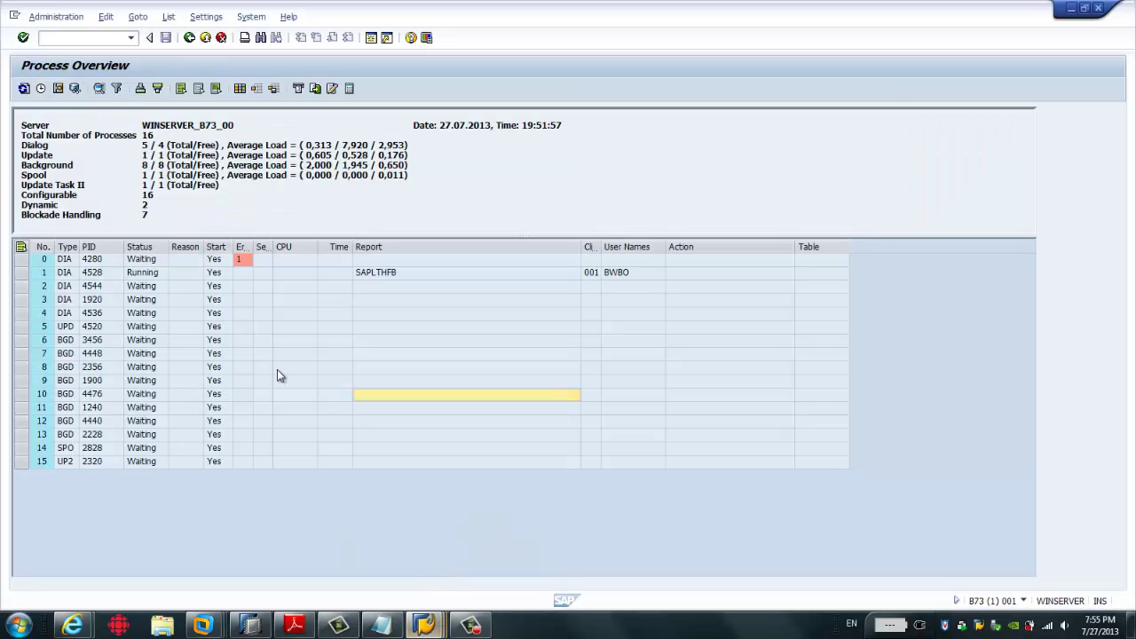
{"action": "left_click", "coordinate": [24, 88]}
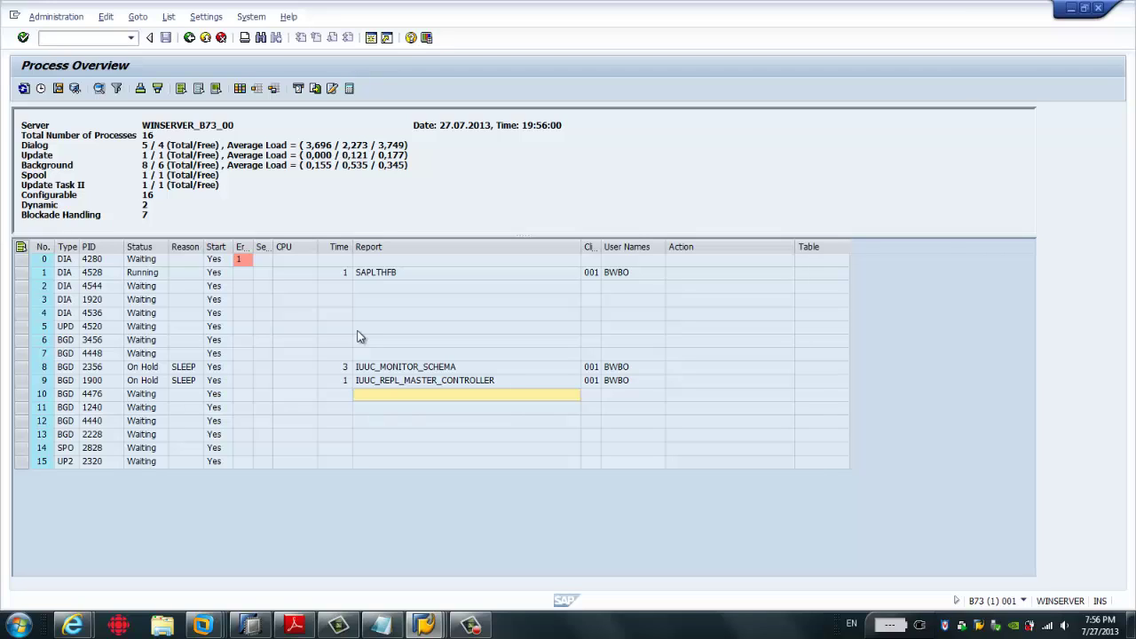
{"action": "key", "text": "Return"}
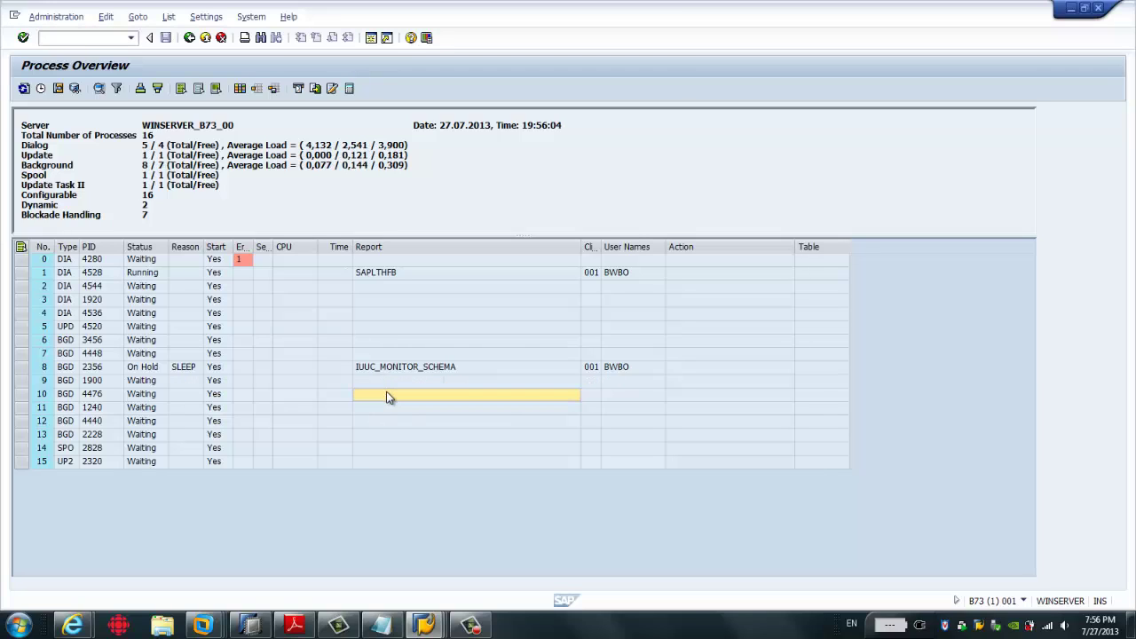
{"action": "key", "text": "Return"}
{"action": "key", "text": "Return"}
{"action": "key", "text": "Return"}
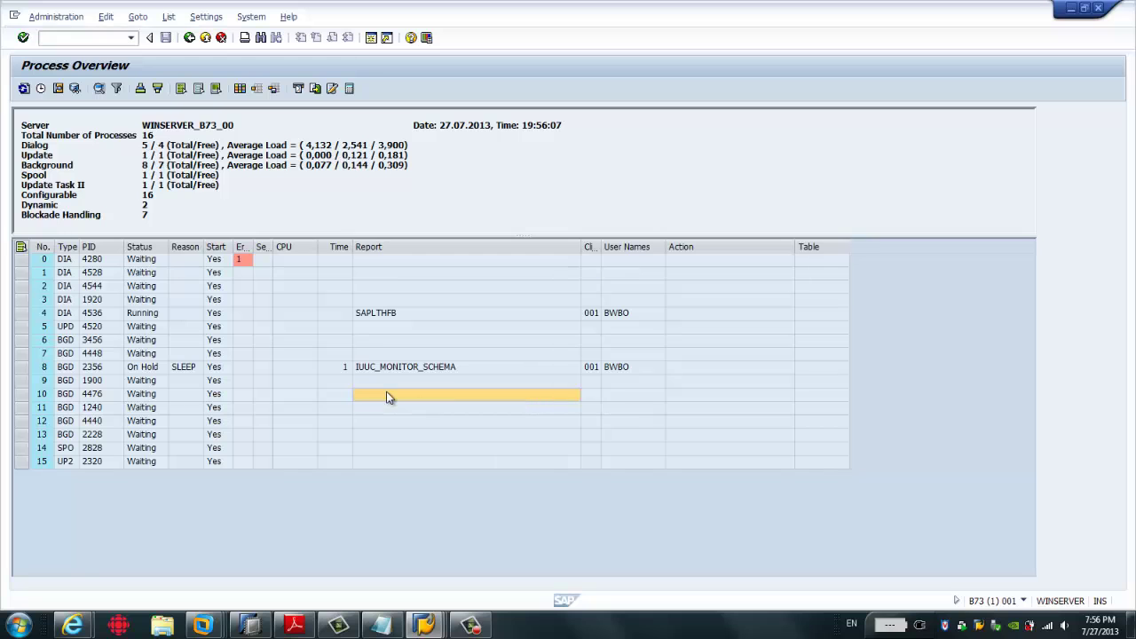
- Switch to SAP HANA Studio, refresh the data load list and select the /BIC/AZORDER00 entry to check its load status
{"action": "left_click", "coordinate": [248, 627]}
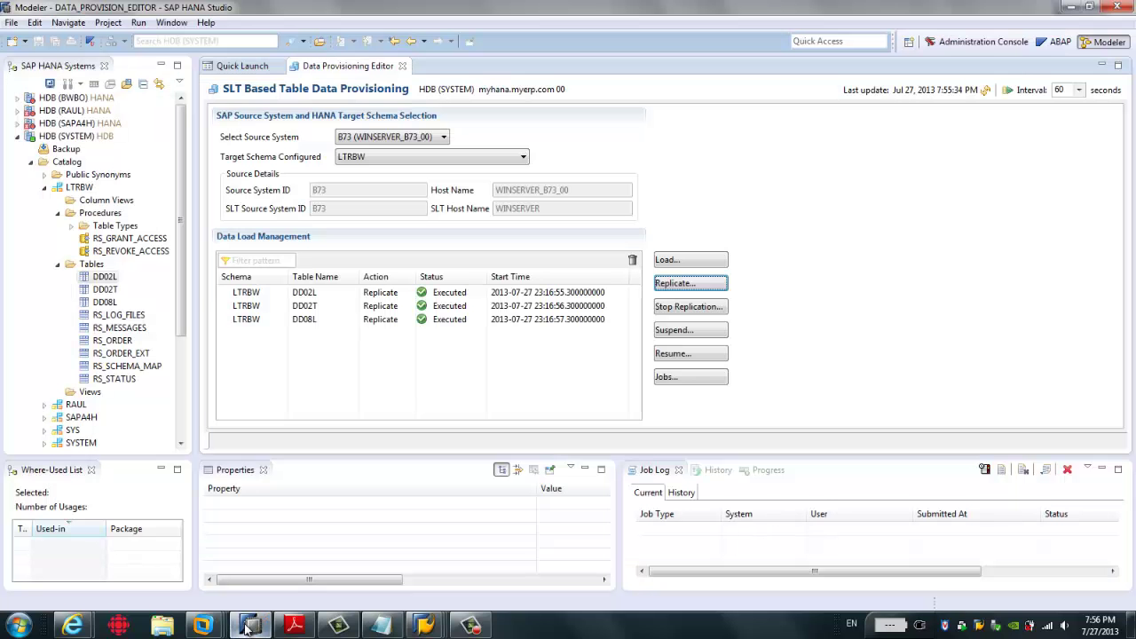
{"action": "left_click", "coordinate": [985, 91]}
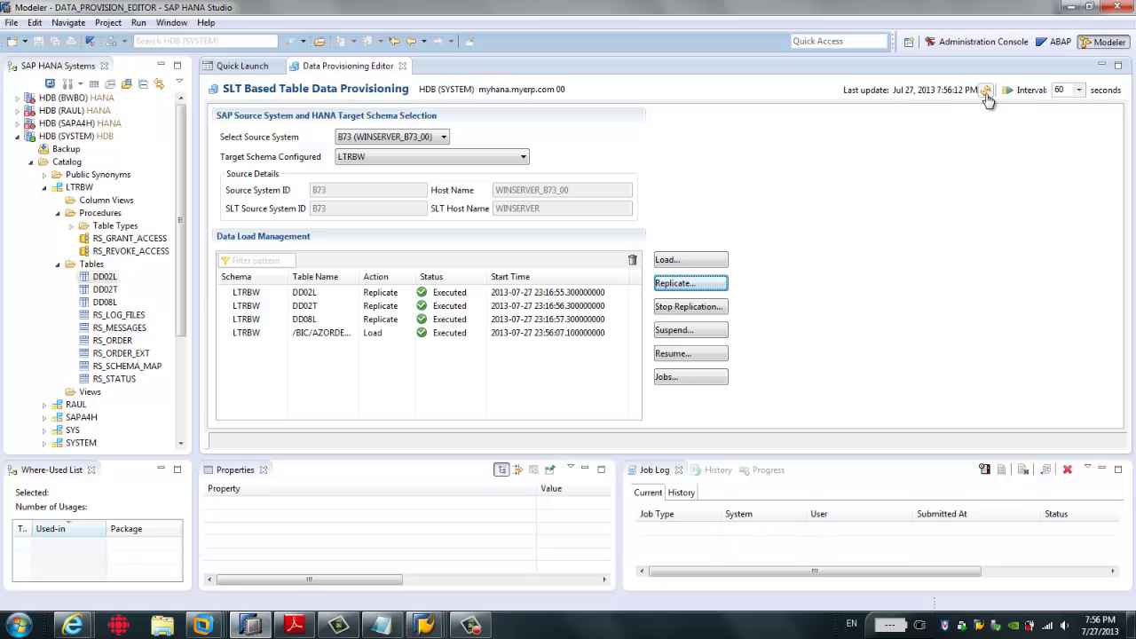
{"action": "left_click", "coordinate": [373, 334]}
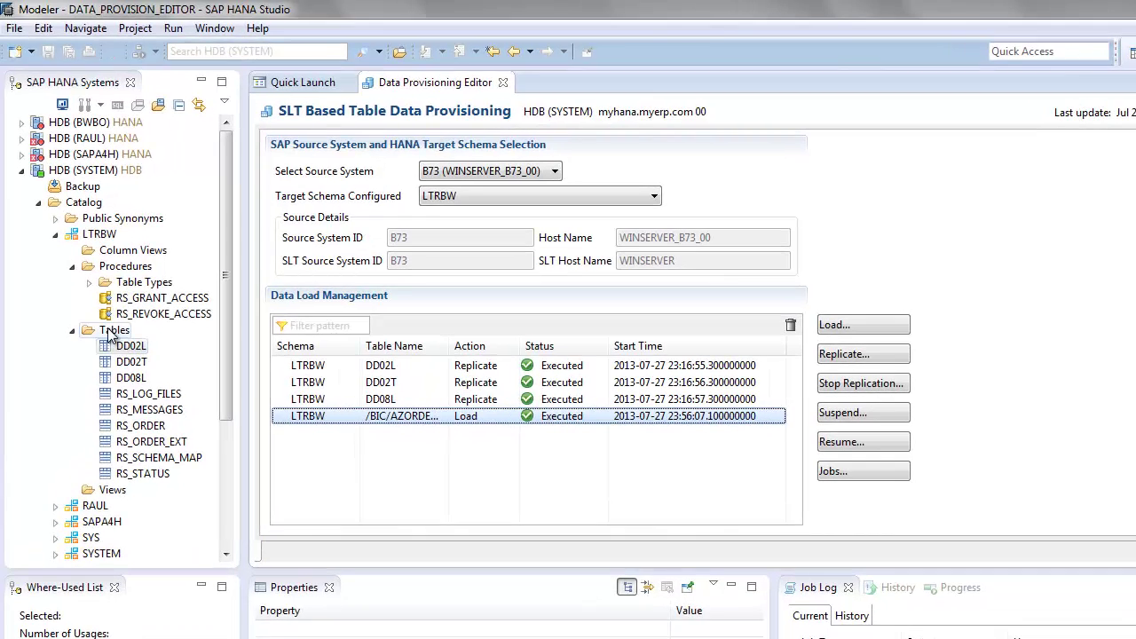
- Refresh the tables of the LTRBW schema and open the content of /BIC/AZORDER00 to check its records
{"action": "left_click", "coordinate": [90, 265]}
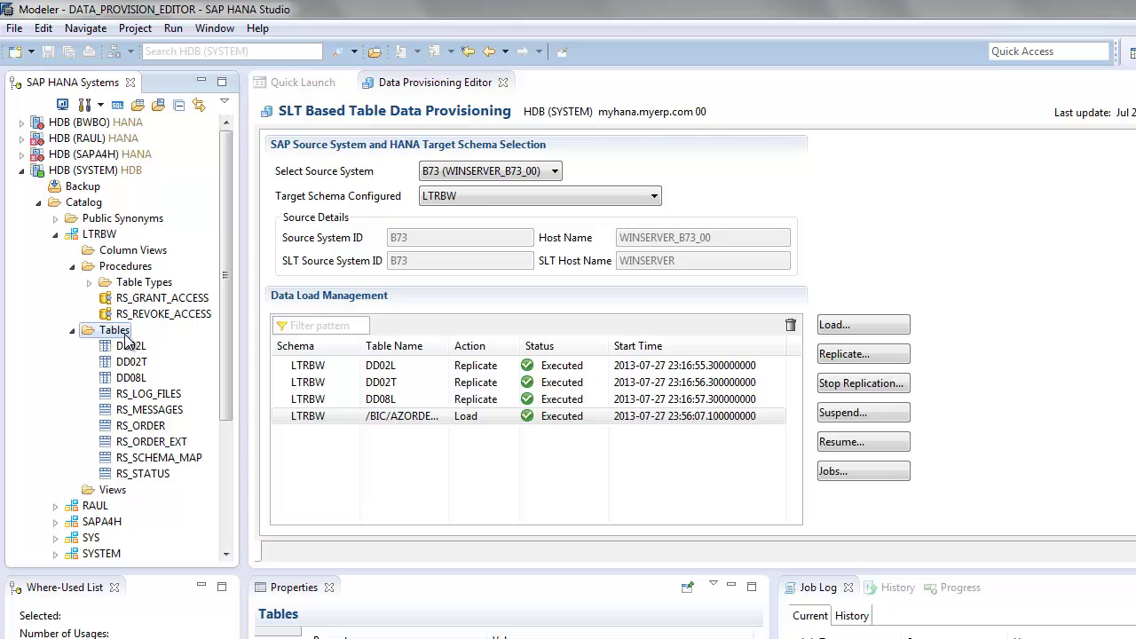
{"action": "right_click", "coordinate": [126, 335]}
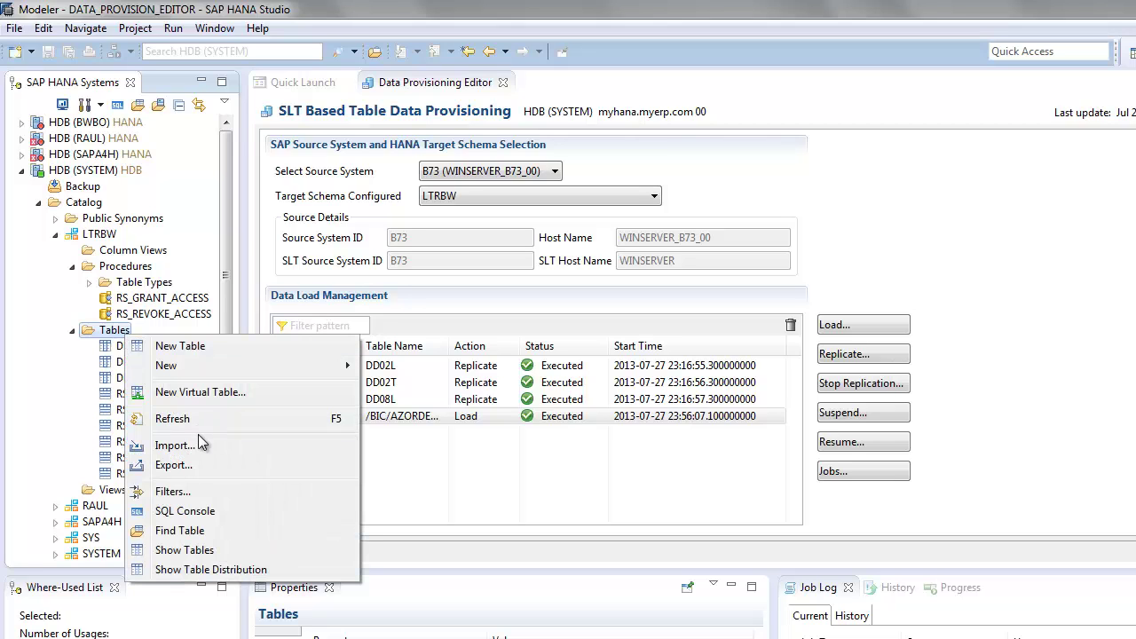
{"action": "left_click", "coordinate": [196, 423]}
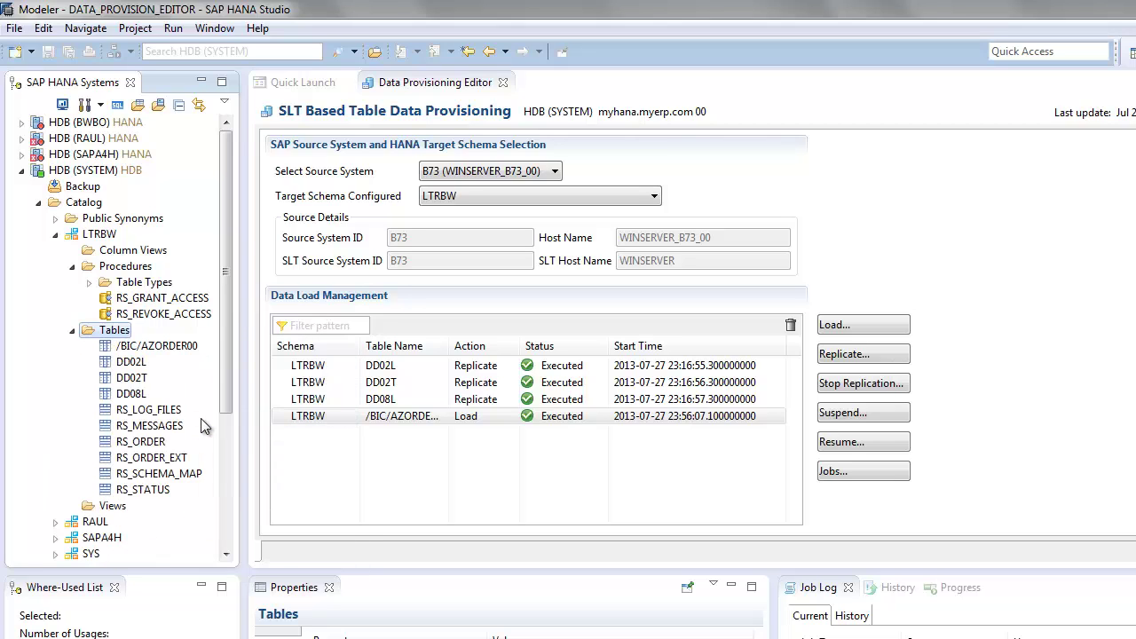
{"action": "left_click", "coordinate": [174, 352]}
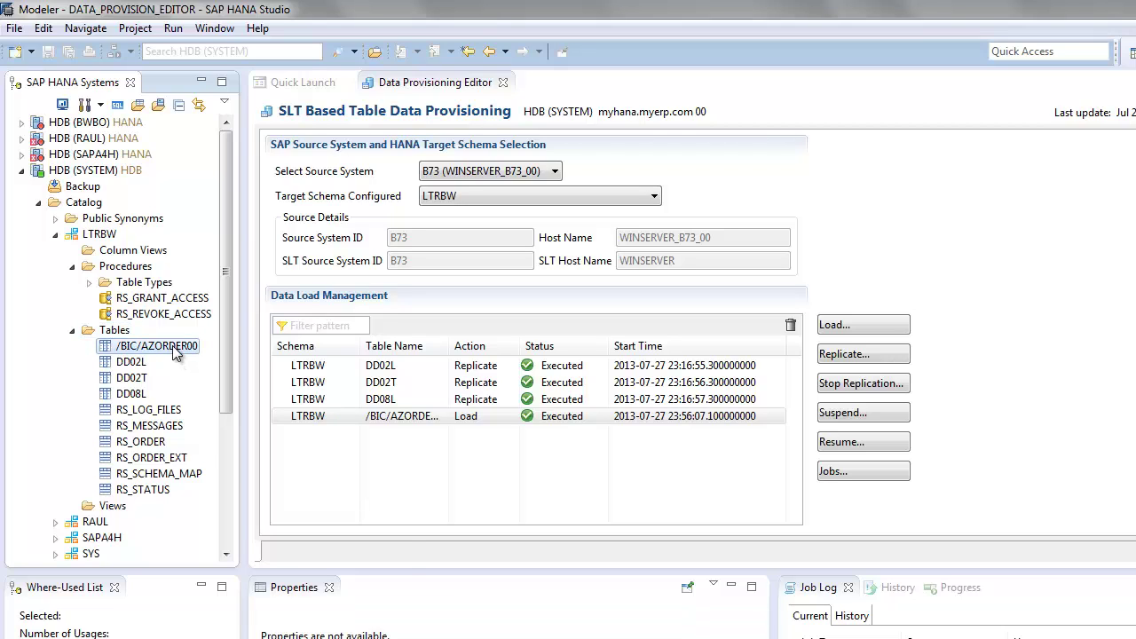
{"action": "right_click", "coordinate": [175, 352]}
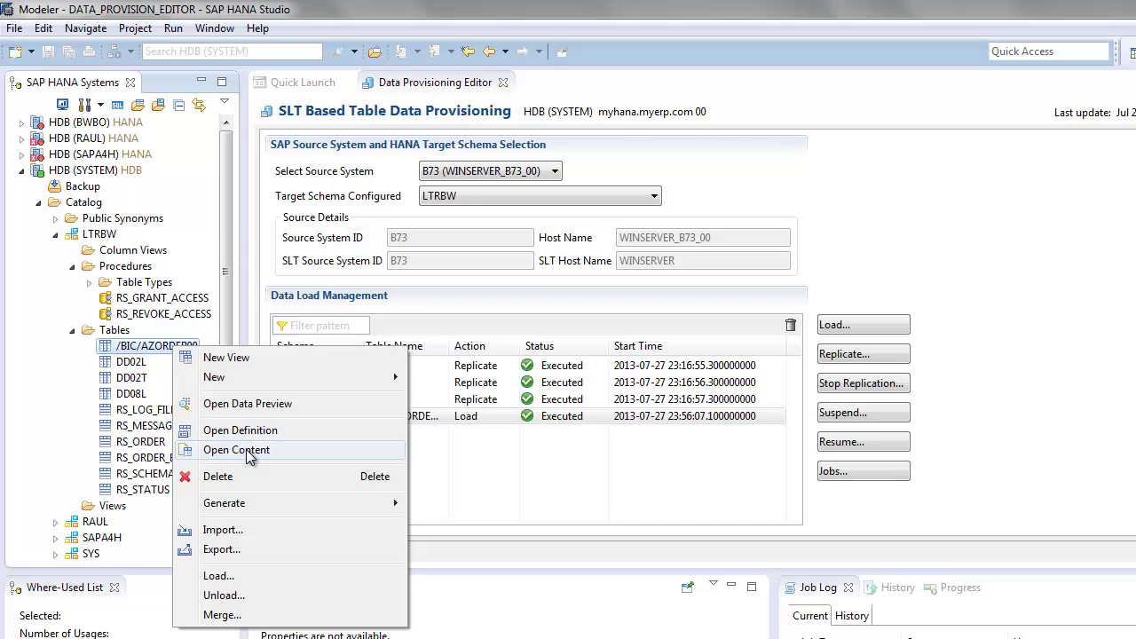
{"action": "left_click", "coordinate": [236, 450]}
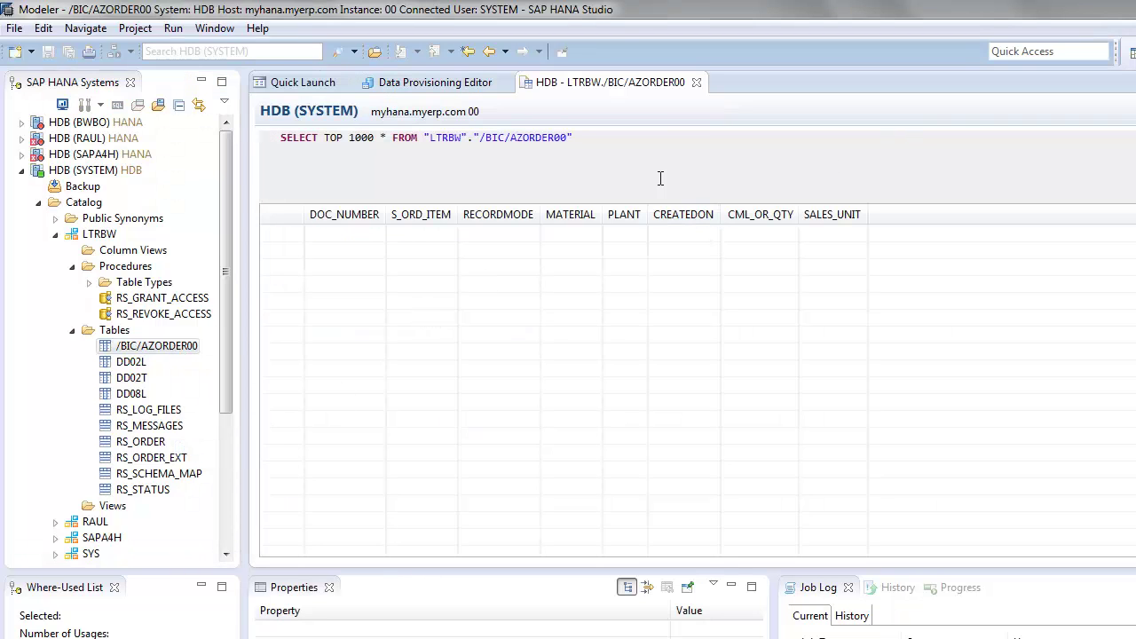
{"action": "left_click_drag", "start_coordinate": [604, 143], "coordinate": [13, 147]}
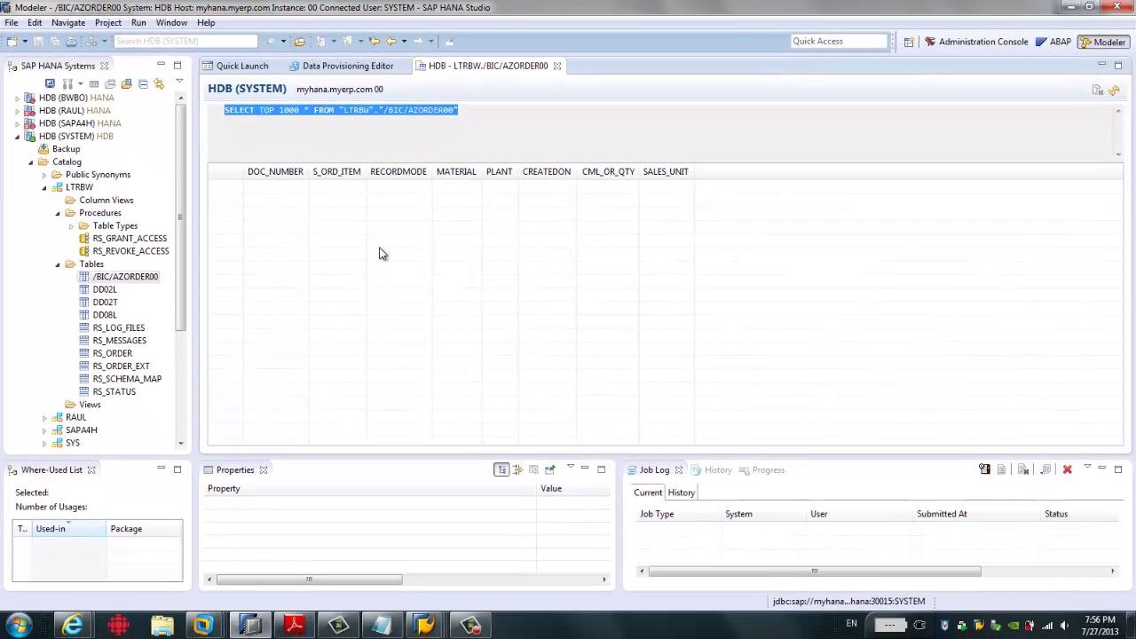
- Switch to the Manage InfoProvider session in SAP GUI and execute the data transfer process ZORDER / ZPC_FILE -> ZORDER
{"action": "left_click", "coordinate": [430, 632]}
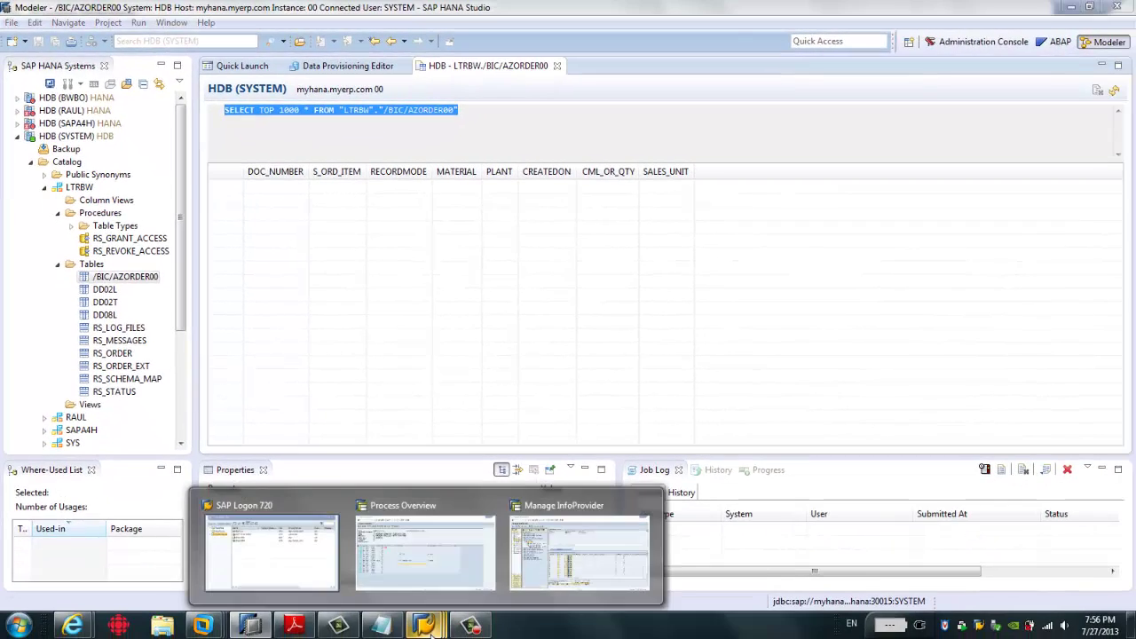
{"action": "left_click", "coordinate": [579, 545]}
{"action": "left_click", "coordinate": [167, 255]}
{"action": "double_click", "coordinate": [167, 255]}
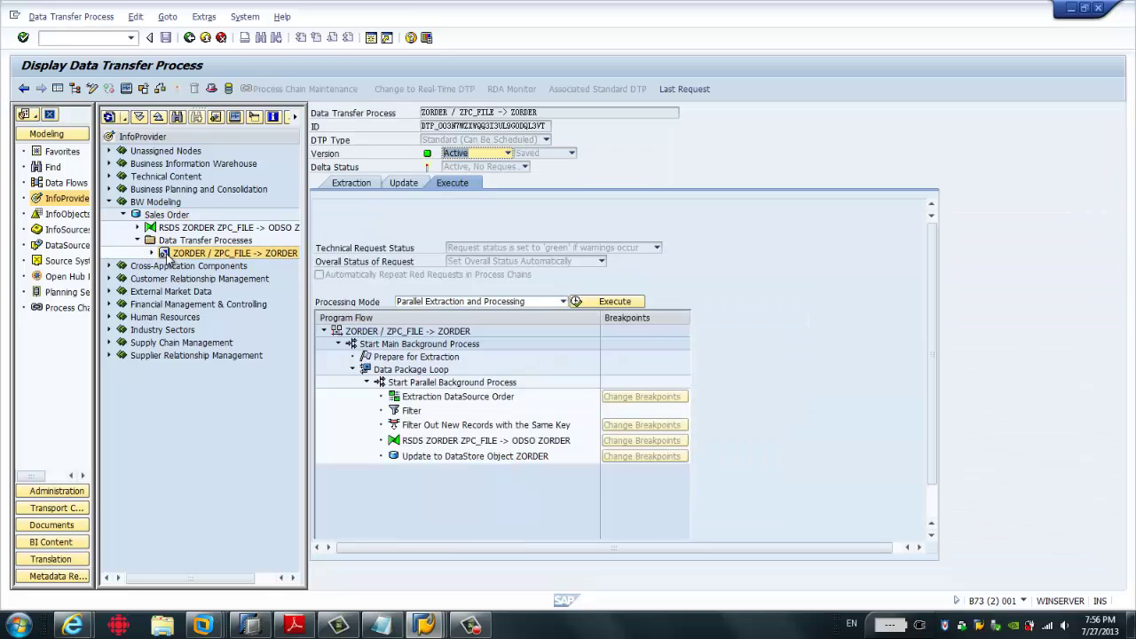
{"action": "left_click", "coordinate": [593, 302]}
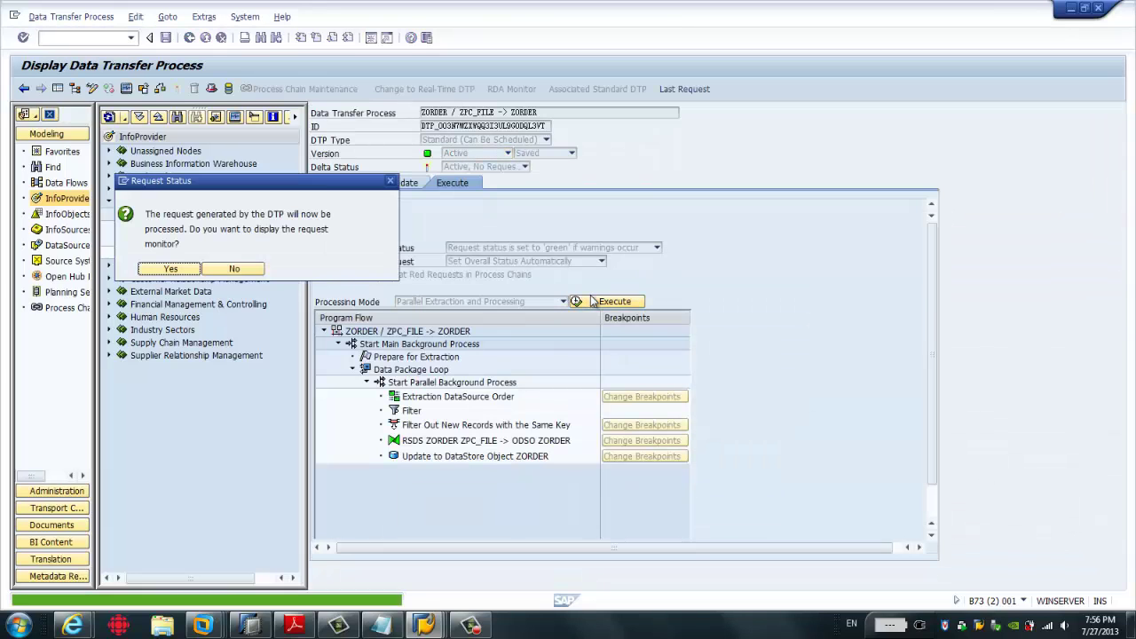
- Switch to SAP HANA Studio, refresh the data load list in the Data Provisioning Editor and check the /BIC/AZORDER00 replication entry
{"action": "left_click", "coordinate": [261, 631]}
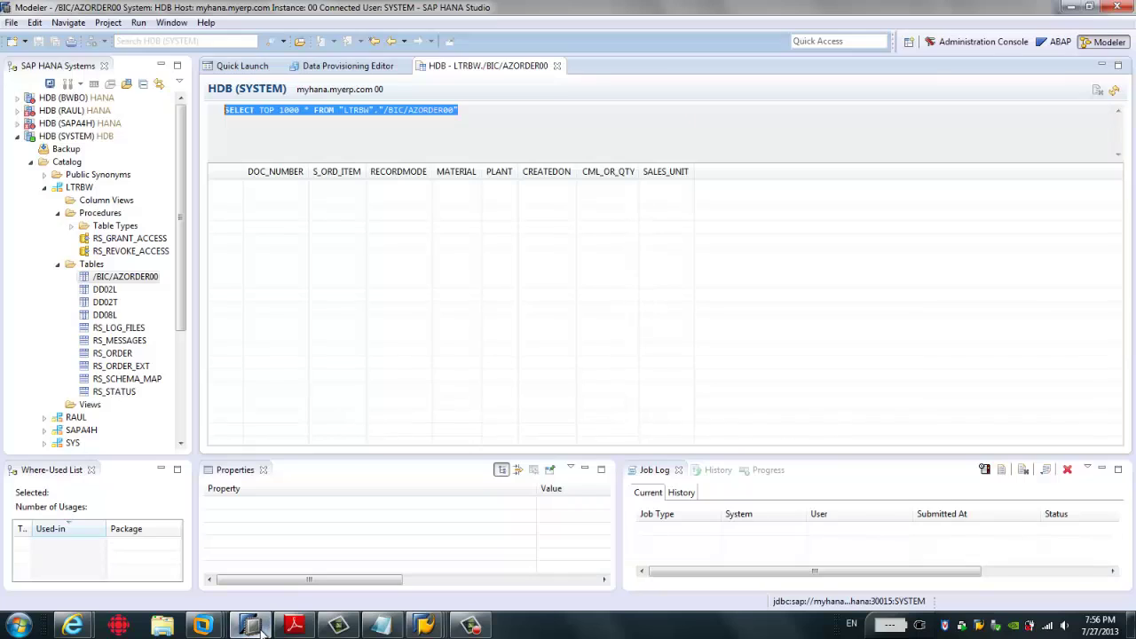
{"action": "left_click", "coordinate": [351, 67]}
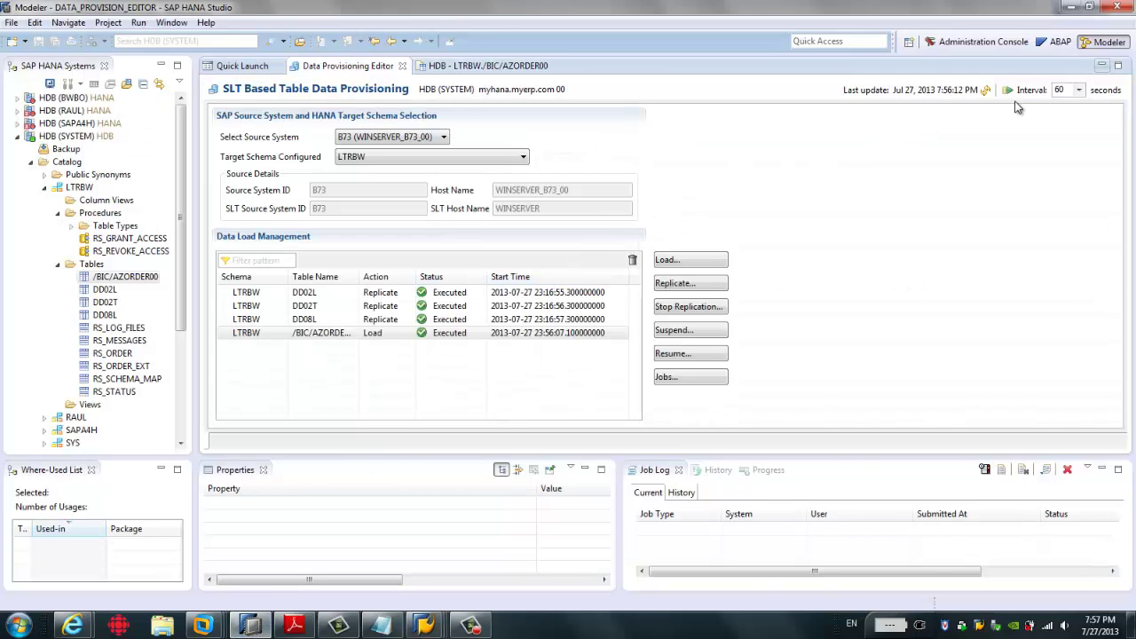
{"action": "left_click", "coordinate": [985, 91]}
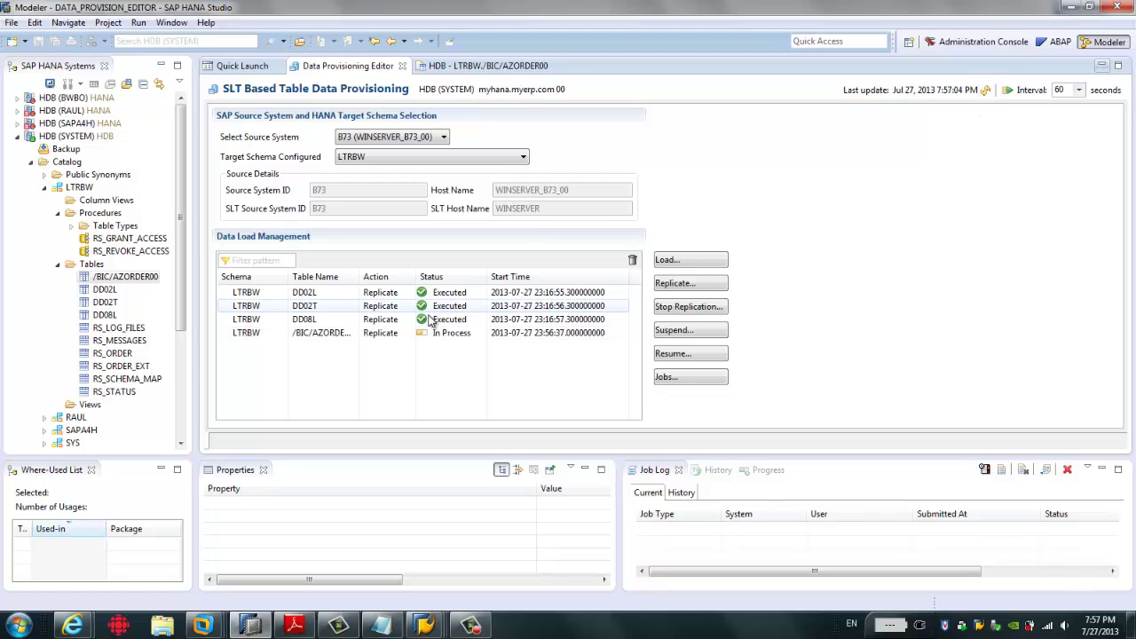
{"action": "left_click", "coordinate": [376, 335]}
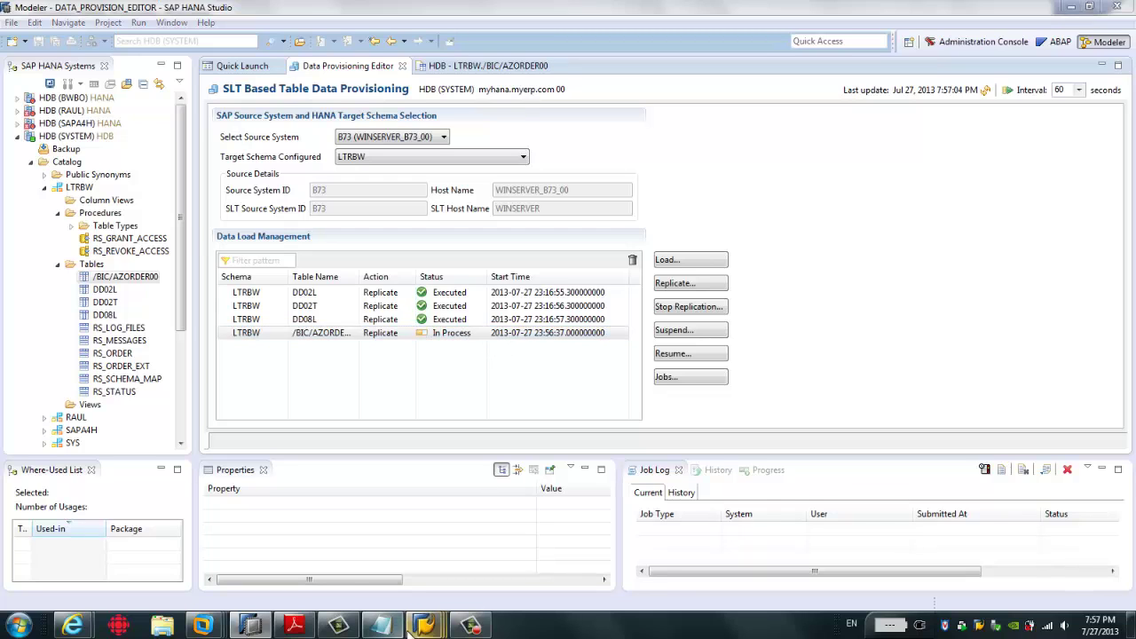
- Switch to the data transfer process in SAP GUI and display the request monitor for the generated request
{"action": "mouse_move", "coordinate": [424, 624]}
{"action": "left_click", "coordinate": [570, 542]}
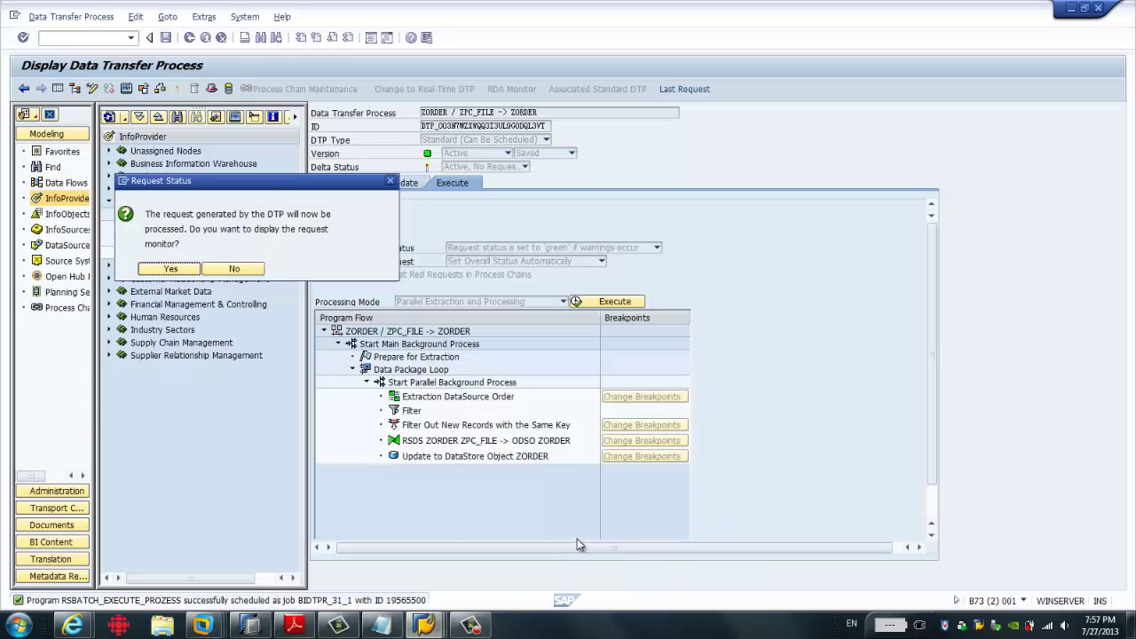
{"action": "left_click_drag", "start_coordinate": [272, 187], "coordinate": [462, 310]}
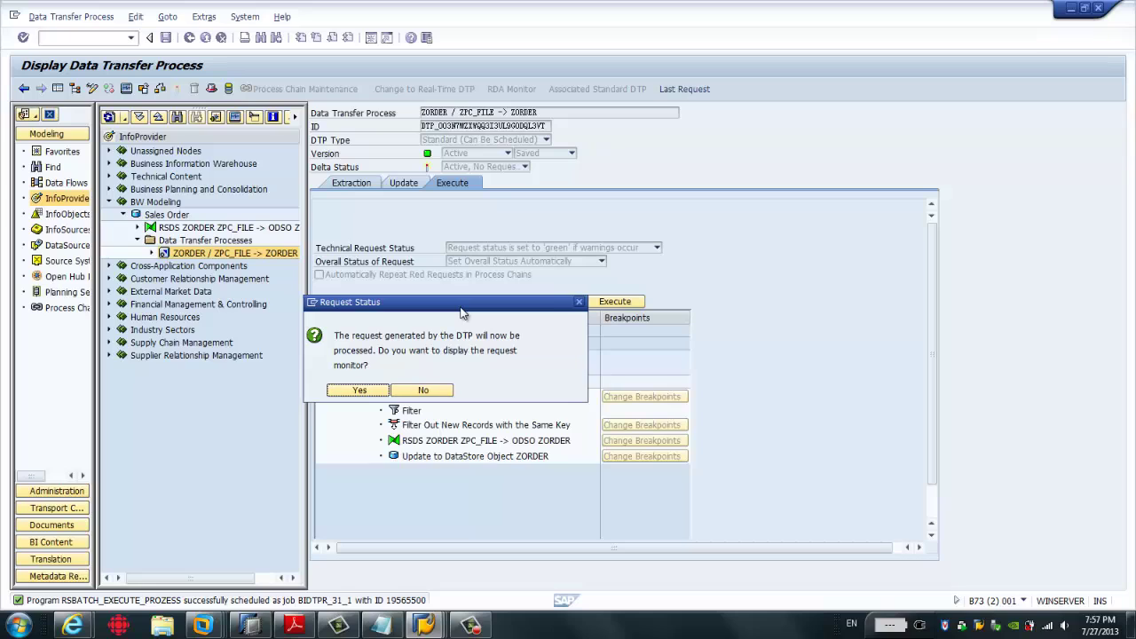
{"action": "left_click", "coordinate": [358, 391]}
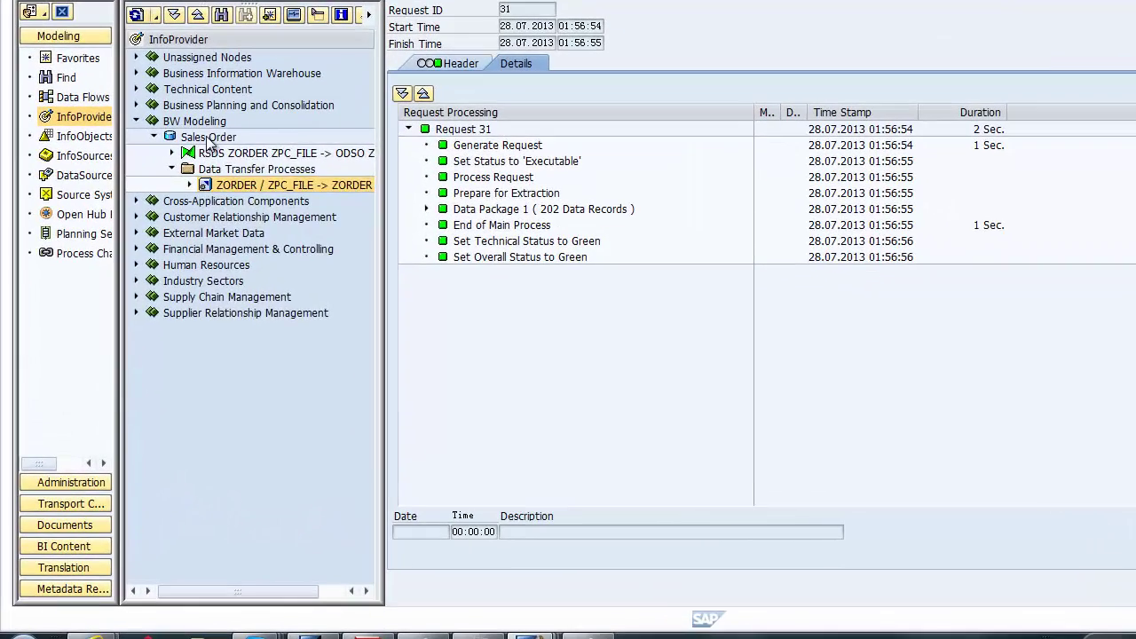
- Activate request 31 in the Sales Order DataStore object, refresh its activation status and close the activation dialog
{"action": "right_click", "coordinate": [165, 214]}
{"action": "left_click", "coordinate": [266, 405]}
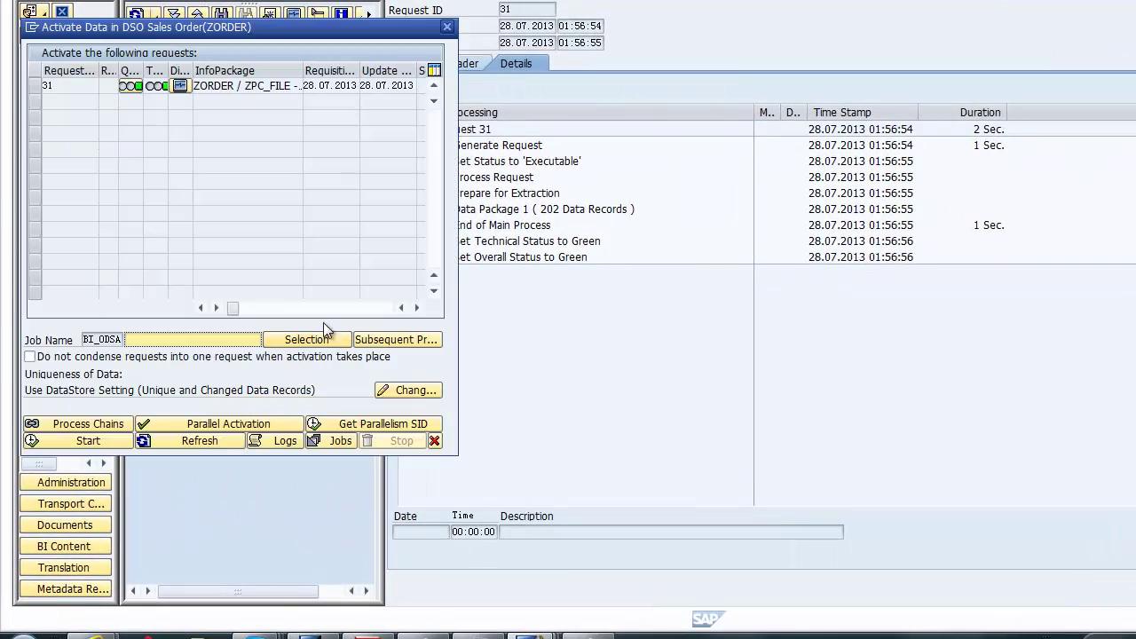
{"action": "left_click", "coordinate": [47, 86]}
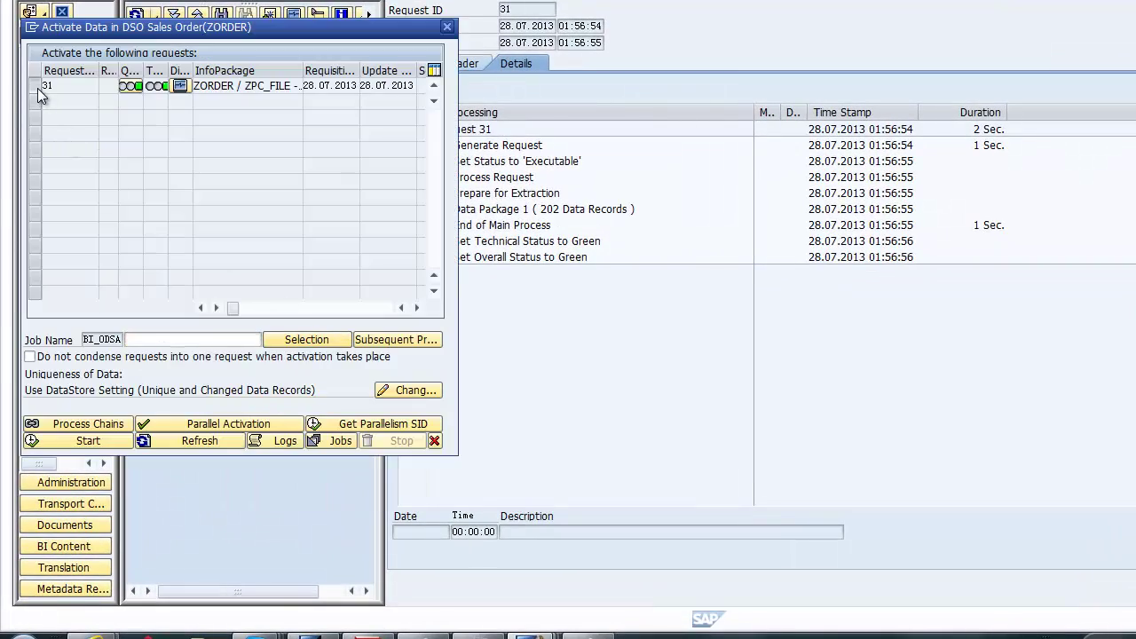
{"action": "left_click", "coordinate": [108, 446]}
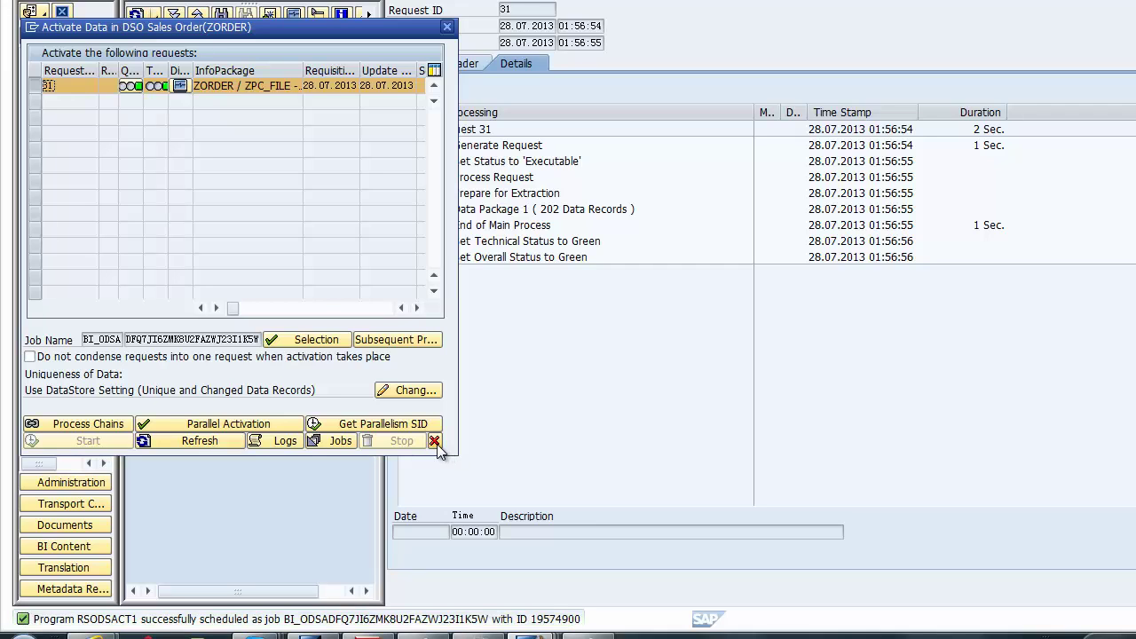
{"action": "left_click", "coordinate": [226, 442]}
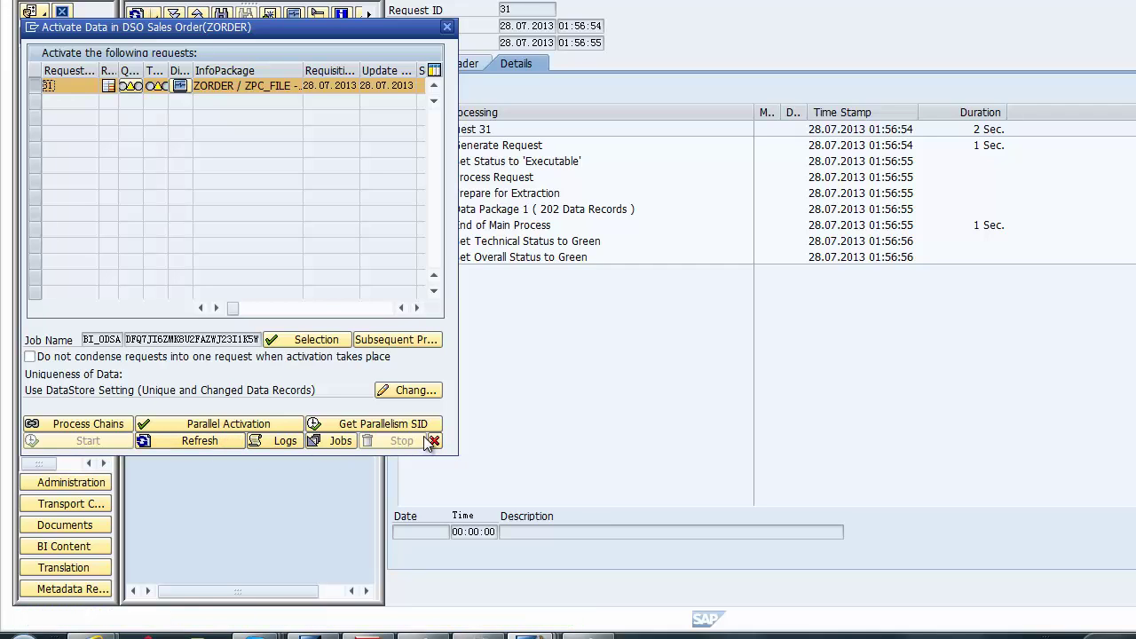
{"action": "left_click", "coordinate": [197, 446]}
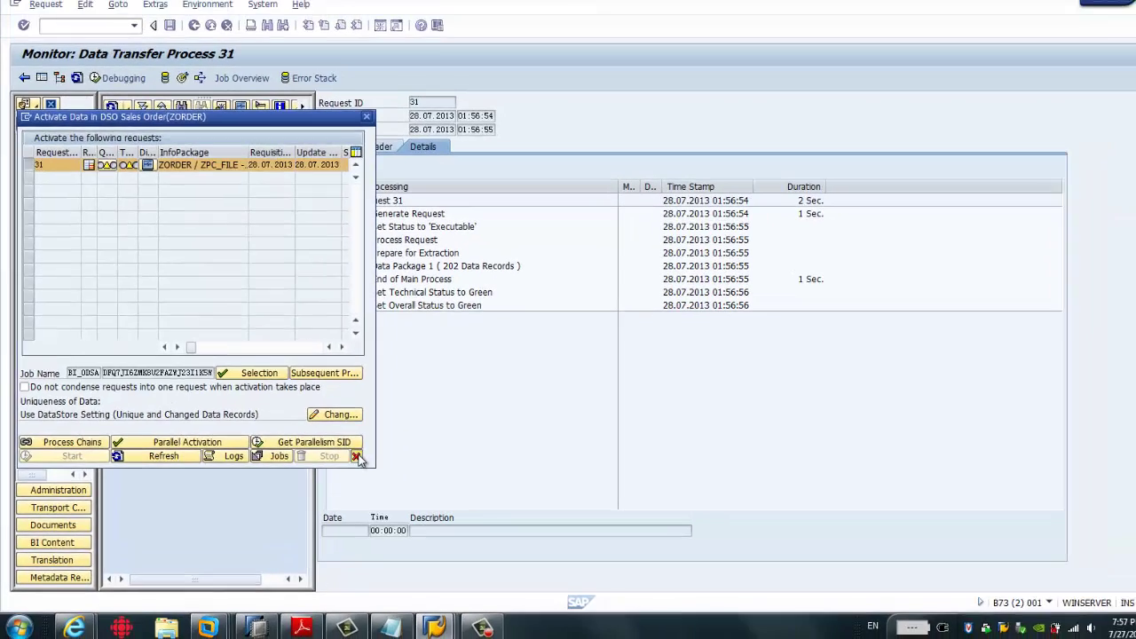
{"action": "left_click", "coordinate": [356, 457]}
- Open the management view of the Sales Order DataStore object, refresh its requests and apply the ZORDER status changes
{"action": "right_click", "coordinate": [178, 210]}
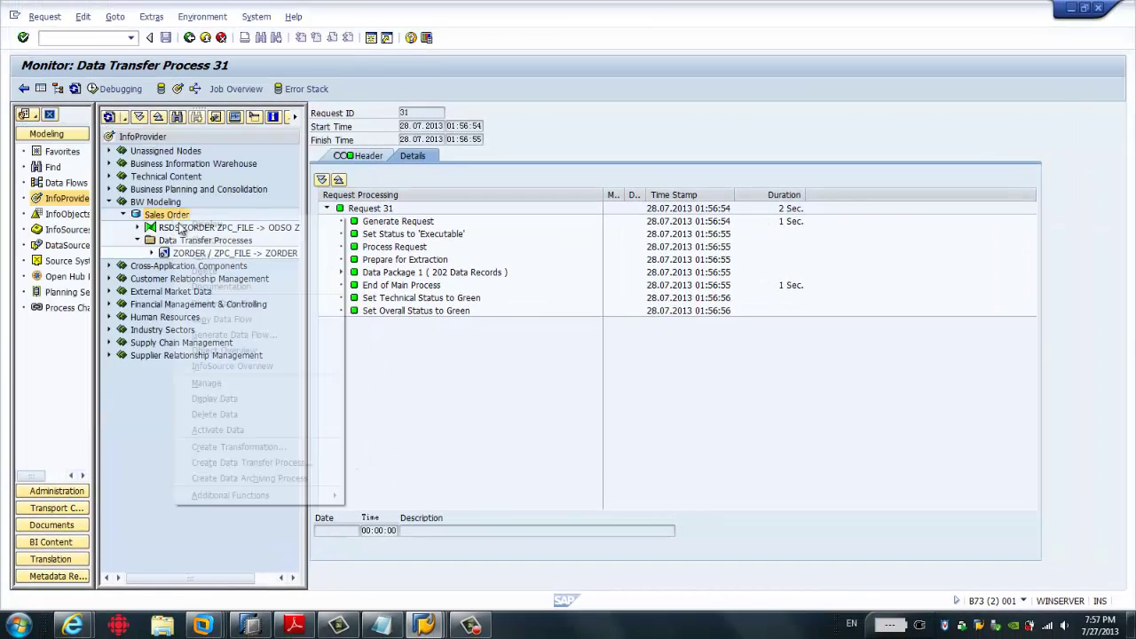
{"action": "left_click", "coordinate": [239, 385]}
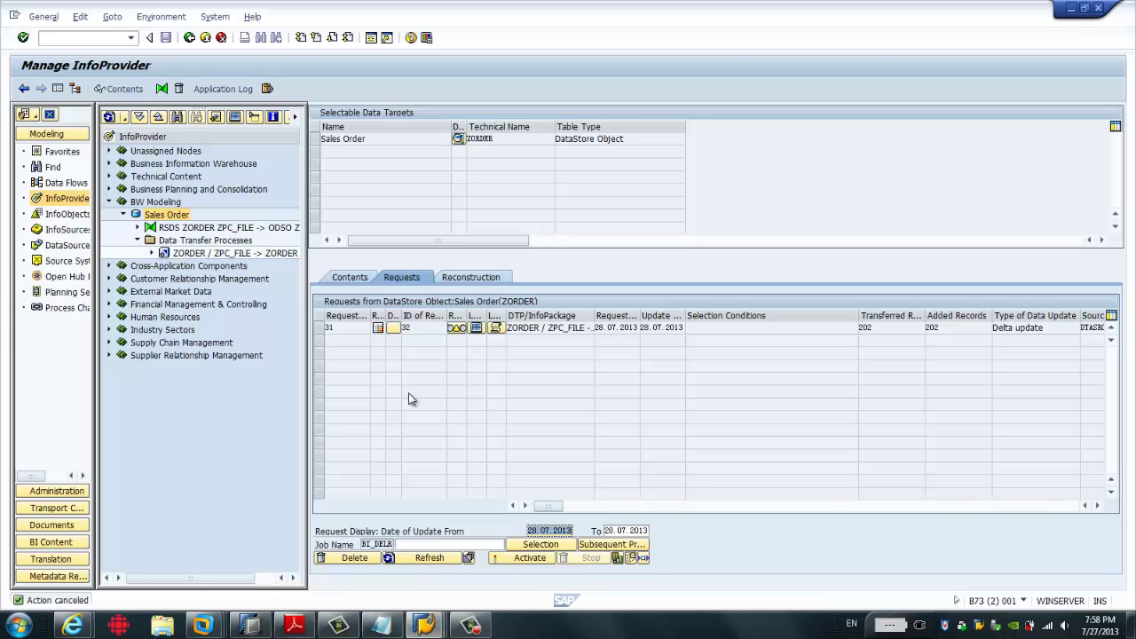
{"action": "mouse_move", "coordinate": [427, 625]}
{"action": "left_click", "coordinate": [423, 558]}
{"action": "left_click", "coordinate": [327, 402]}
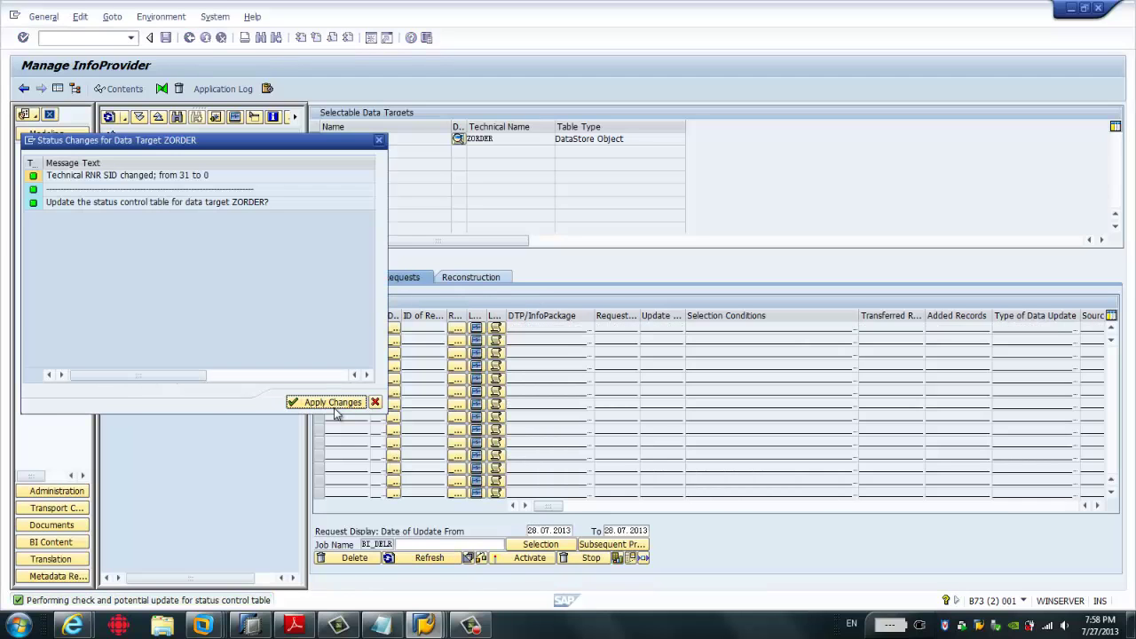
{"action": "left_click", "coordinate": [433, 559]}
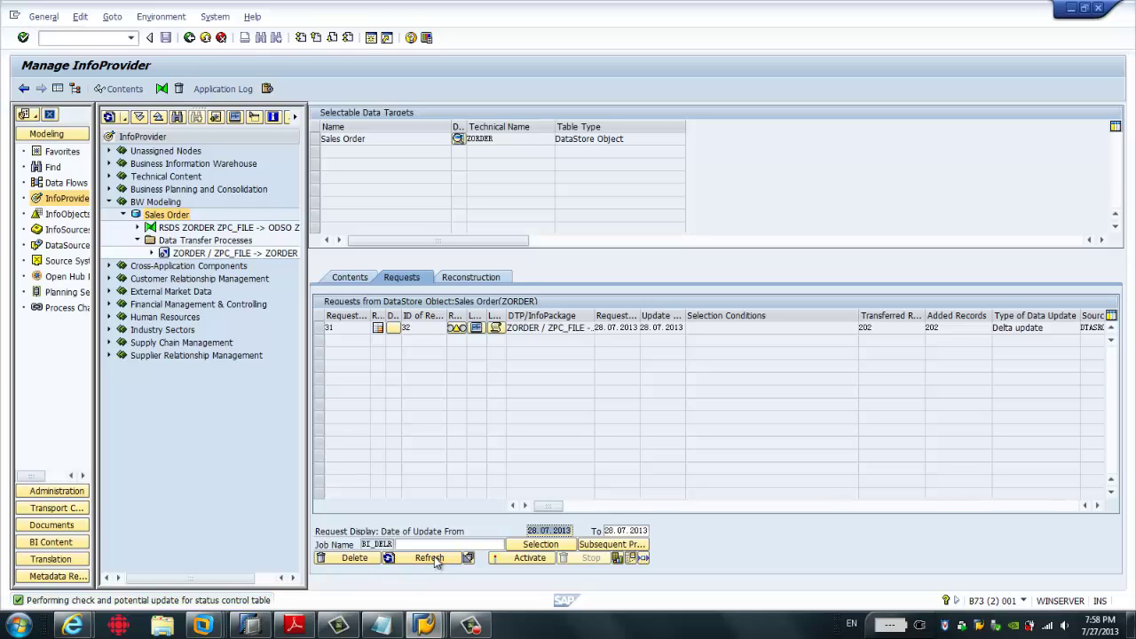
- Switch to the Process Overview, refresh it repeatedly to follow the background jobs, and return to the Manage InfoProvider session
{"action": "left_click", "coordinate": [424, 621]}
{"action": "left_click", "coordinate": [425, 552]}
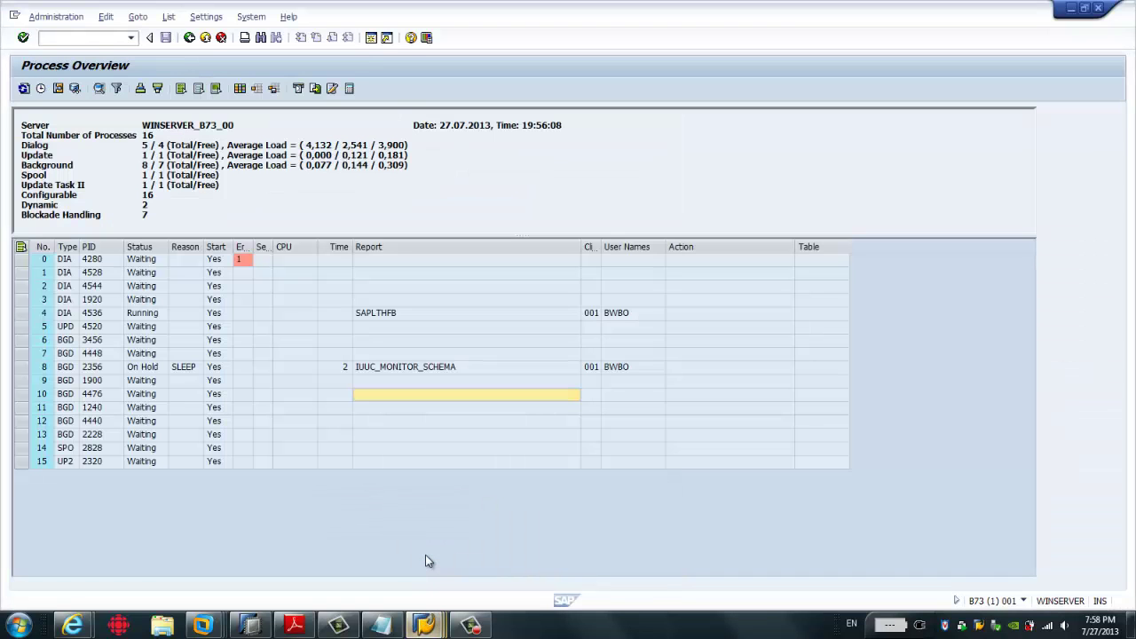
{"action": "key", "text": "Return"}
{"action": "key", "text": "Return"}
{"action": "key", "text": "Return"}
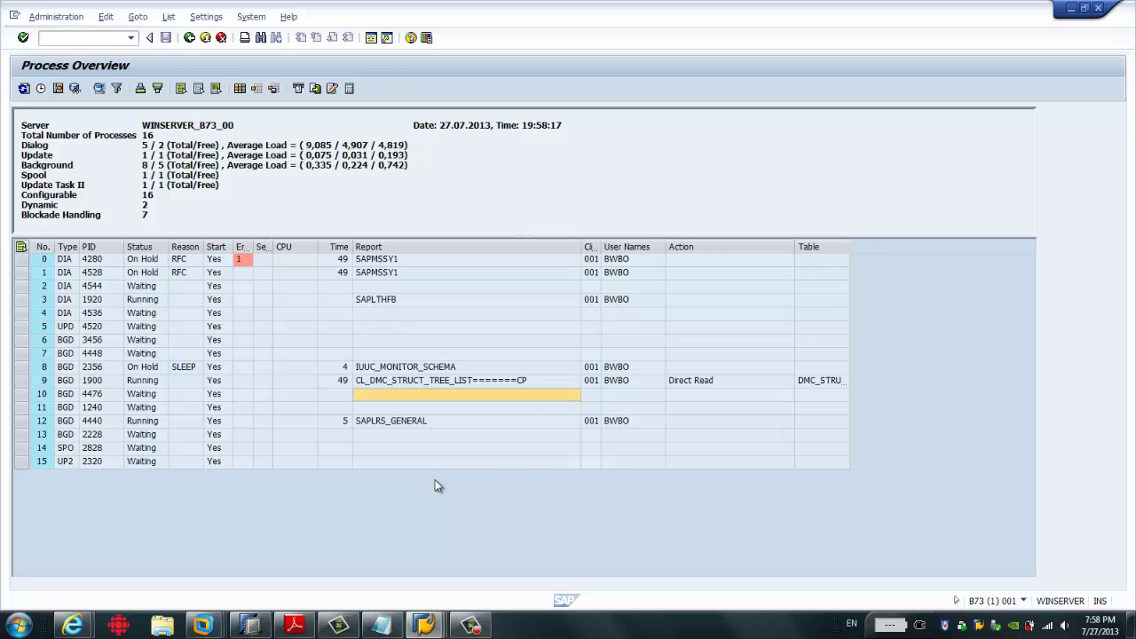
{"action": "key", "text": "Return"}
{"action": "key", "text": "Return"}
{"action": "key", "text": "Return"}
{"action": "key", "text": "Return"}
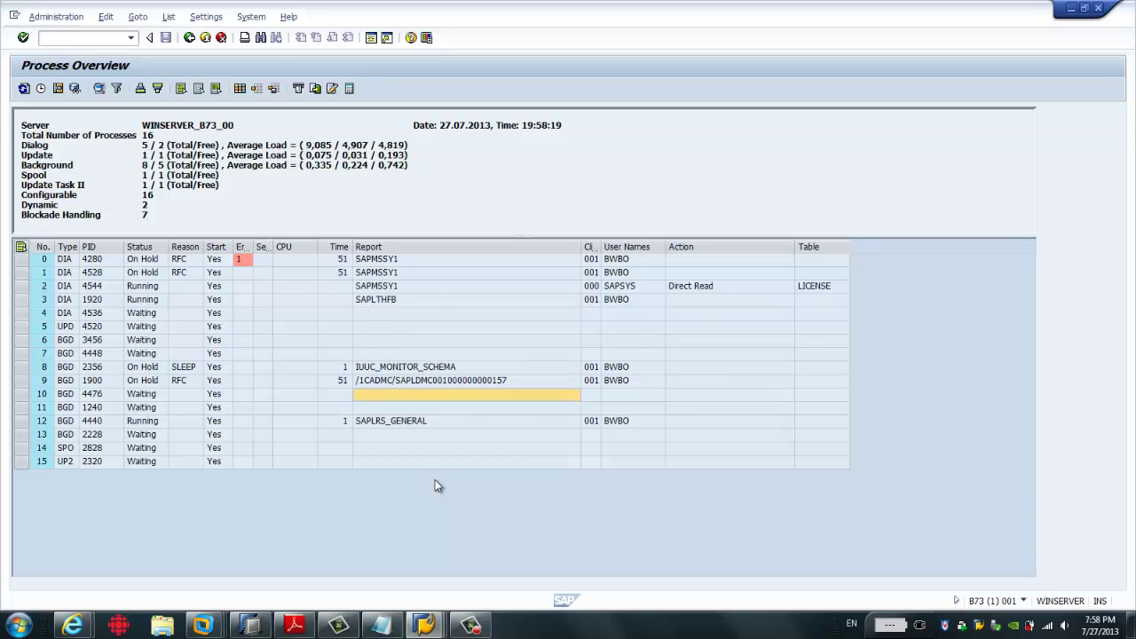
{"action": "key", "text": "Return"}
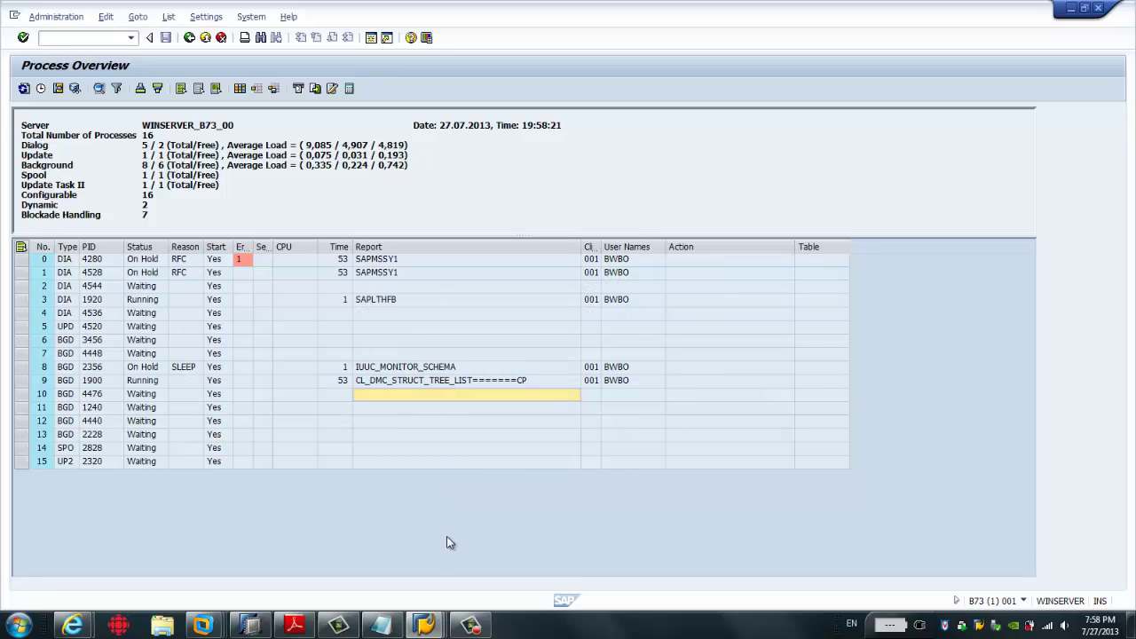
{"action": "left_click", "coordinate": [1096, 8]}
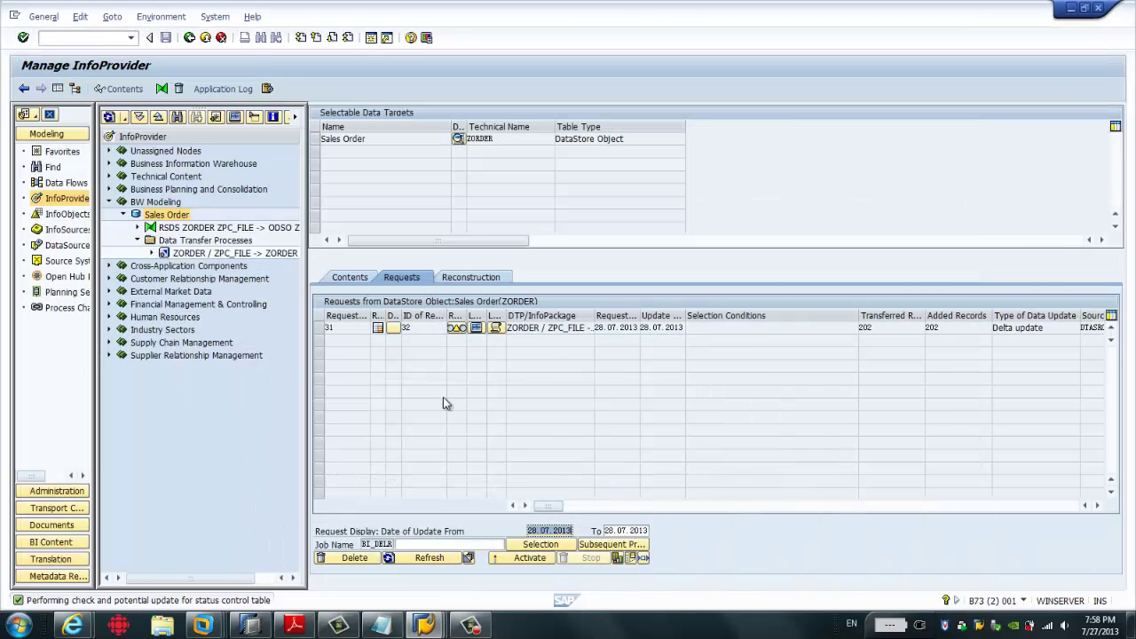
- Refresh the Sales Order requests and list the DataStore object's active data from table /BIC/AZORDER00
{"action": "left_click", "coordinate": [422, 558]}
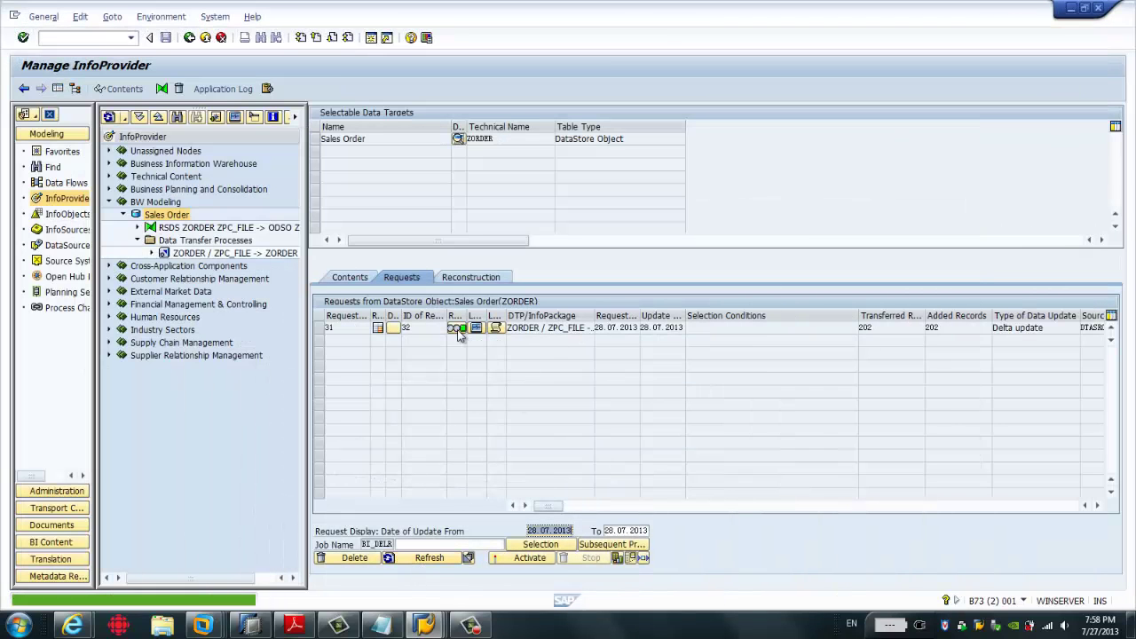
{"action": "left_click", "coordinate": [355, 276]}
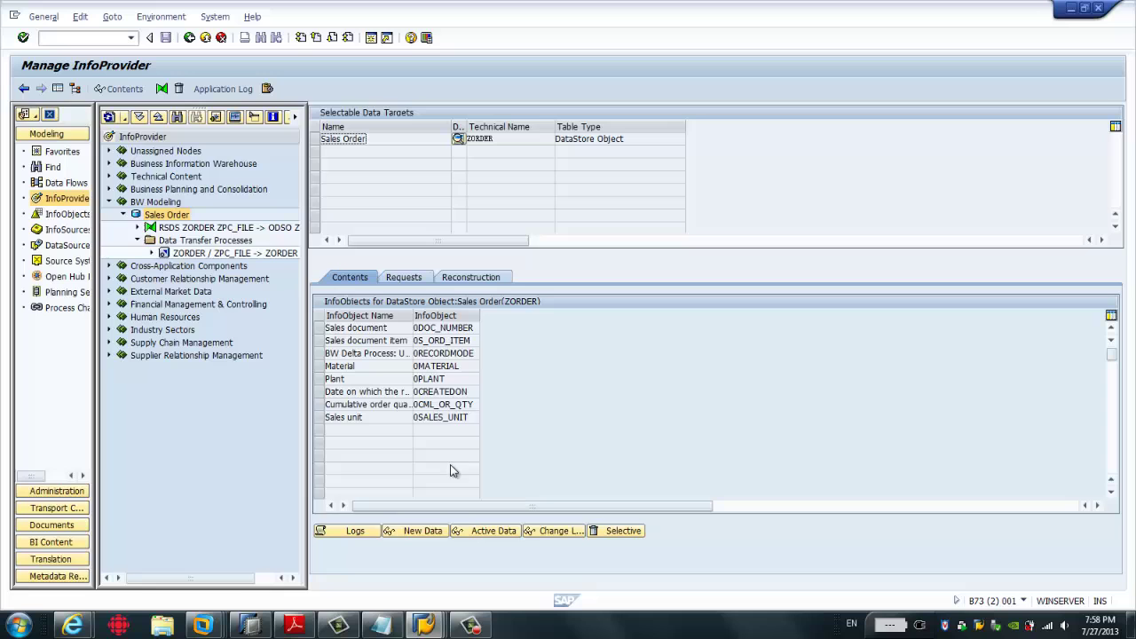
{"action": "left_click", "coordinate": [486, 530]}
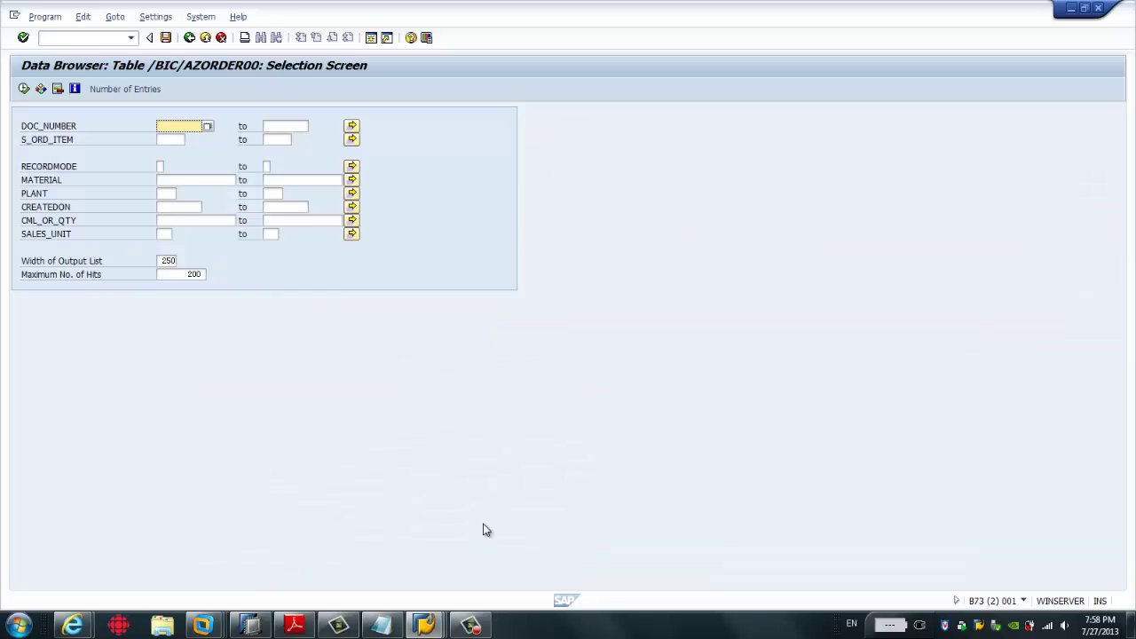
{"action": "left_click", "coordinate": [23, 89]}
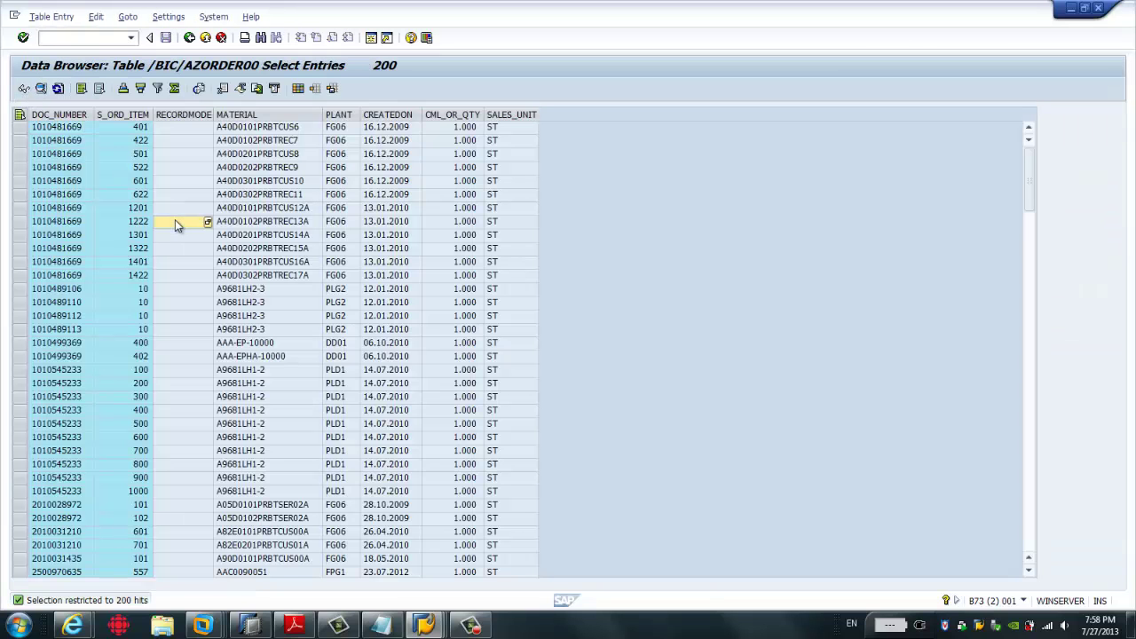
- Return from the entry list to the selection screen of table /BIC/AZORDER00 and check its number of entries
{"action": "double_click", "coordinate": [175, 221]}
{"action": "left_click", "coordinate": [364, 363]}
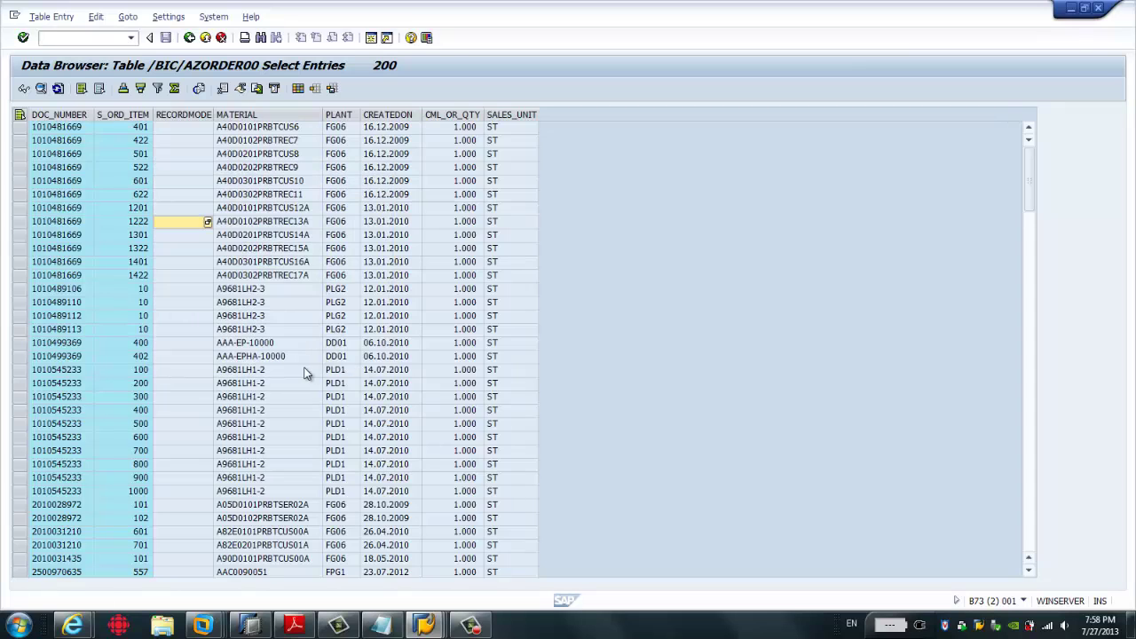
{"action": "key", "text": "F3"}
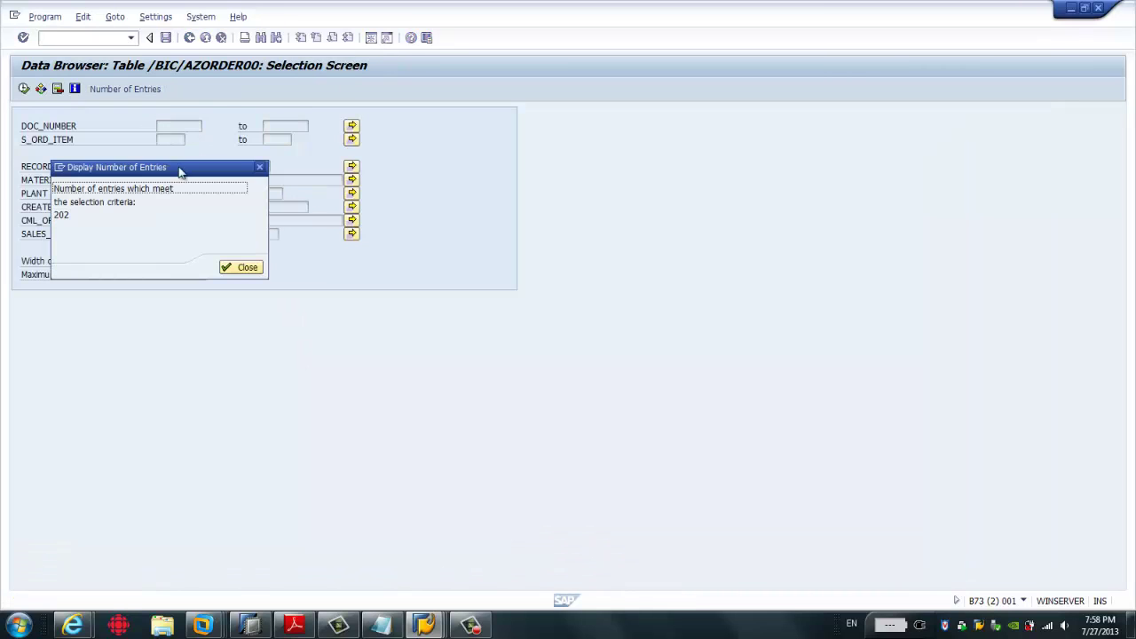
{"action": "left_click", "coordinate": [241, 269]}
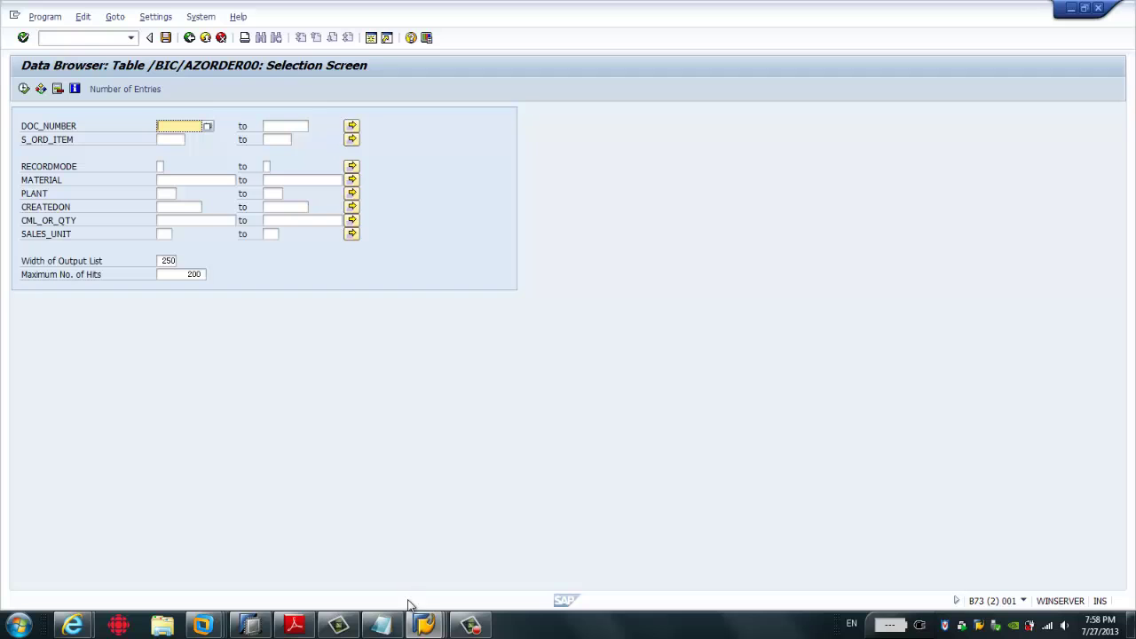
- Switch to SAP HANA Studio, refresh the SLT replication status and close the old data preview of /BIC/AZORDER00
{"action": "mouse_move", "coordinate": [257, 630]}
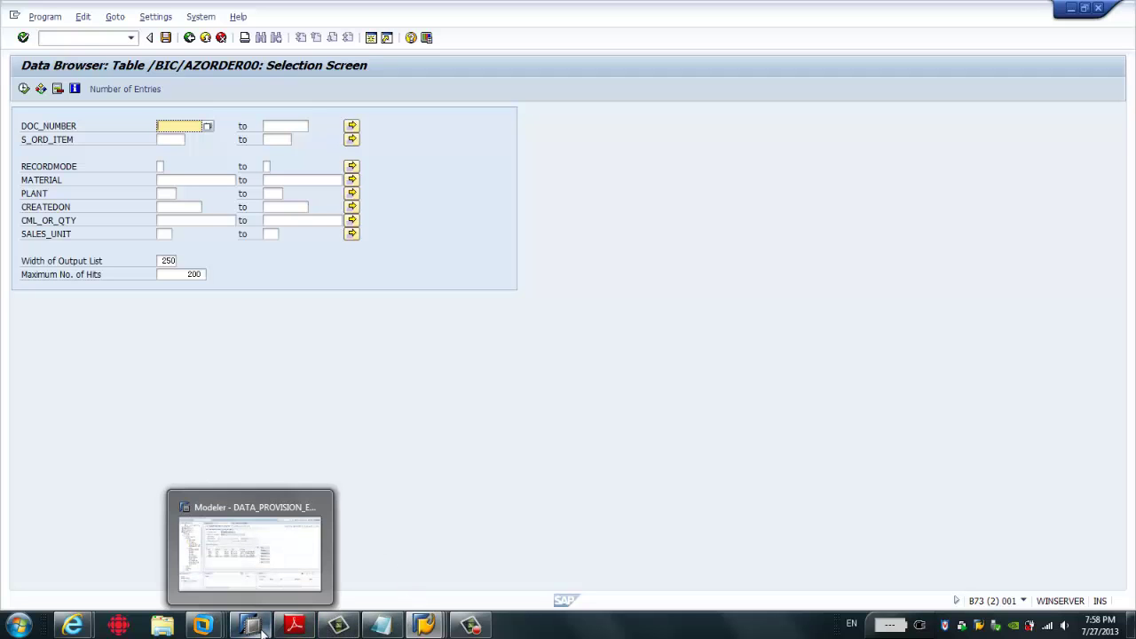
{"action": "left_click", "coordinate": [271, 546]}
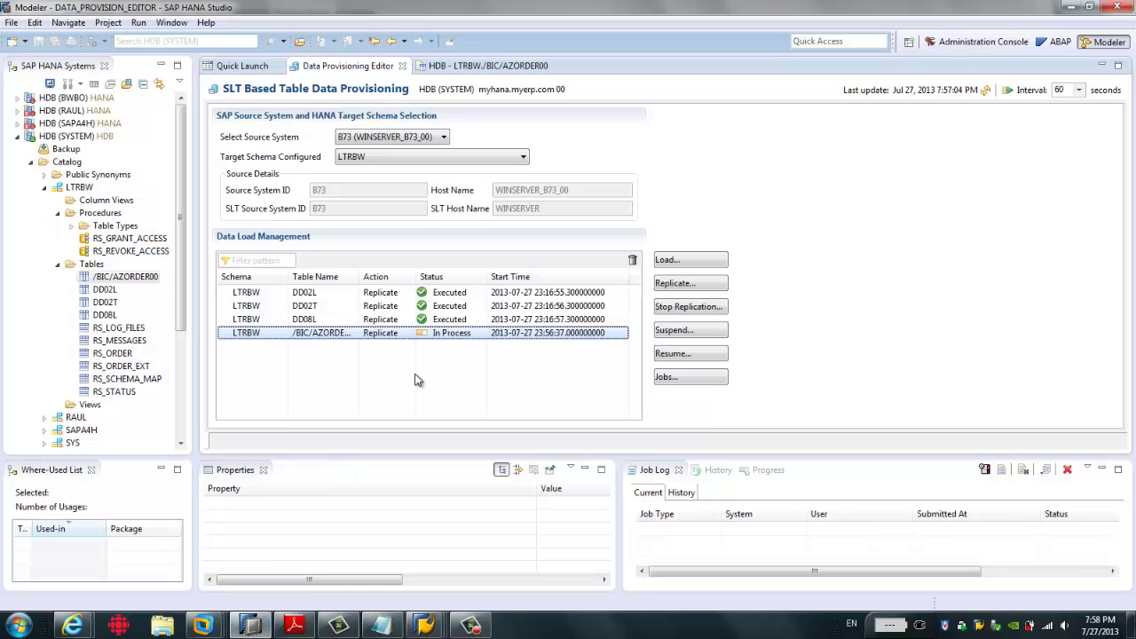
{"action": "left_click", "coordinate": [988, 93]}
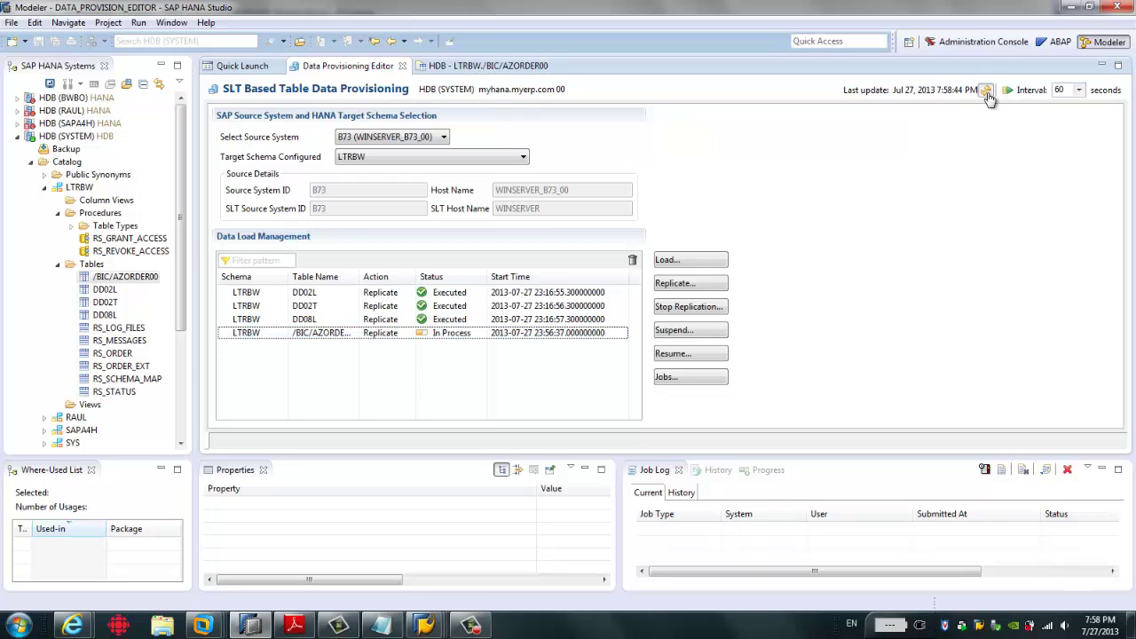
{"action": "left_click", "coordinate": [353, 338]}
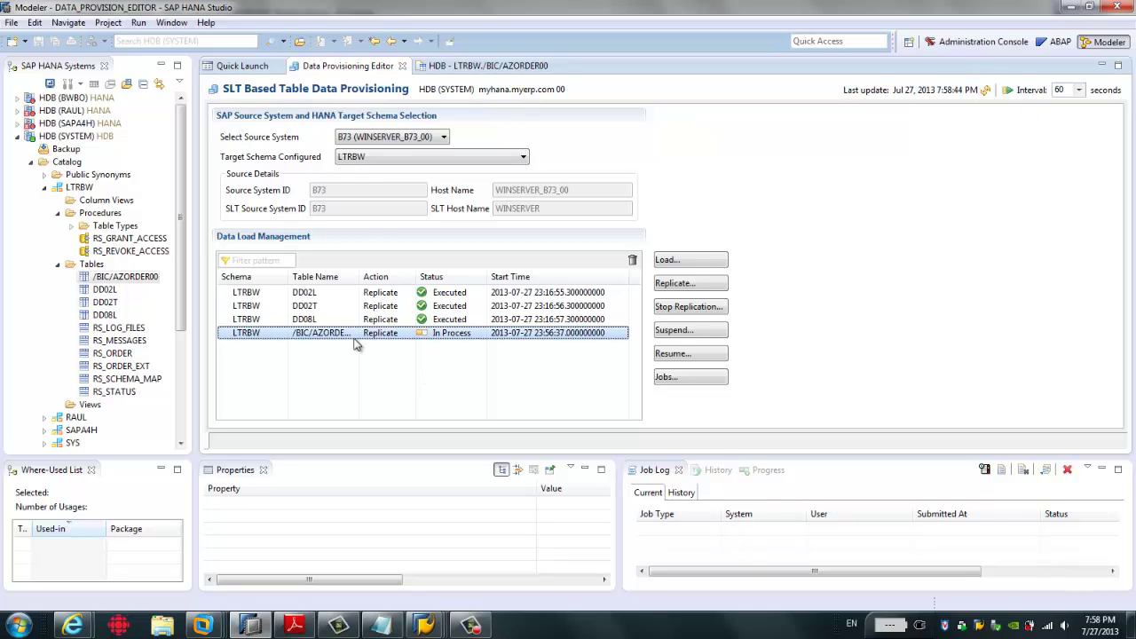
{"action": "left_click", "coordinate": [484, 66]}
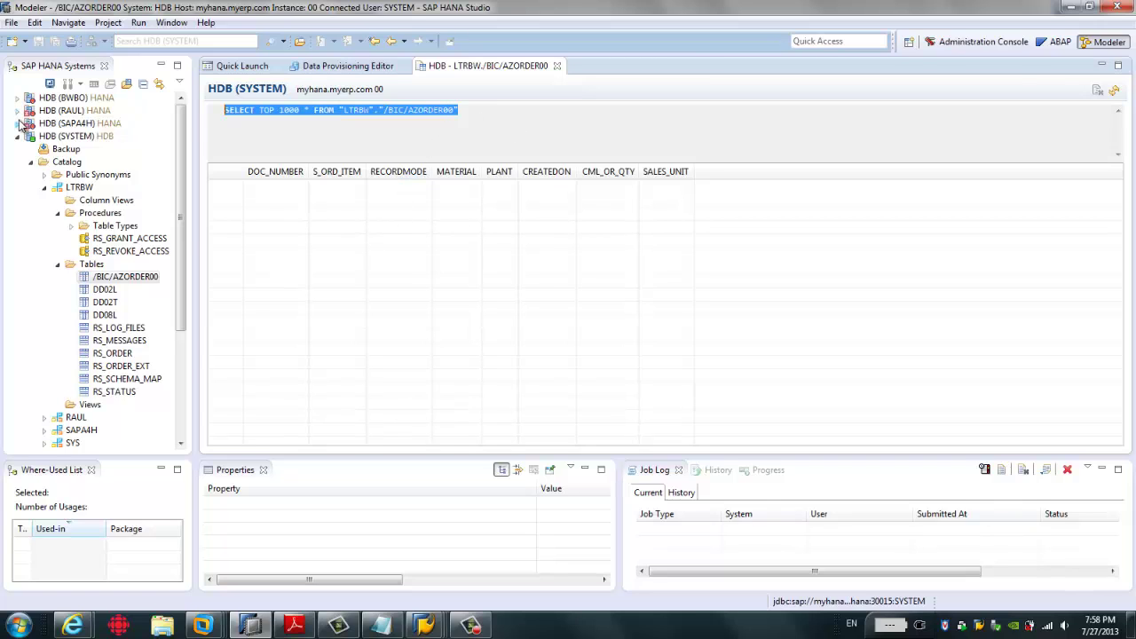
{"action": "left_click", "coordinate": [556, 66]}
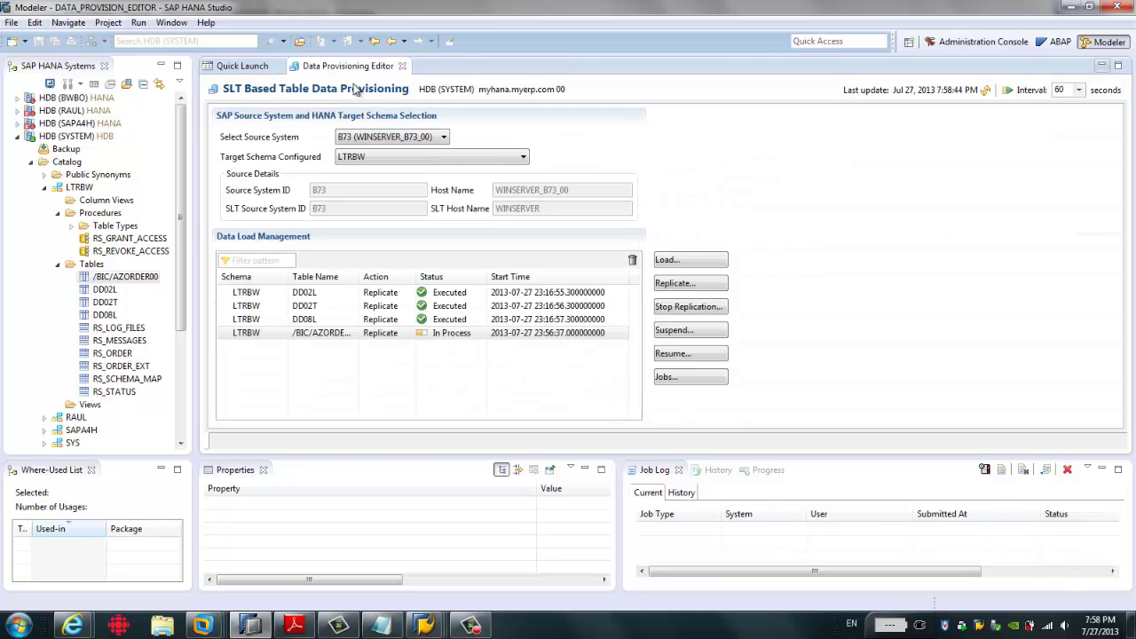
- Open an SQL console for HDB (SYSTEM) and execute SELECT count( * ) FROM "LTRBW"."/BIC/AZORDER00"
{"action": "right_click", "coordinate": [70, 138]}
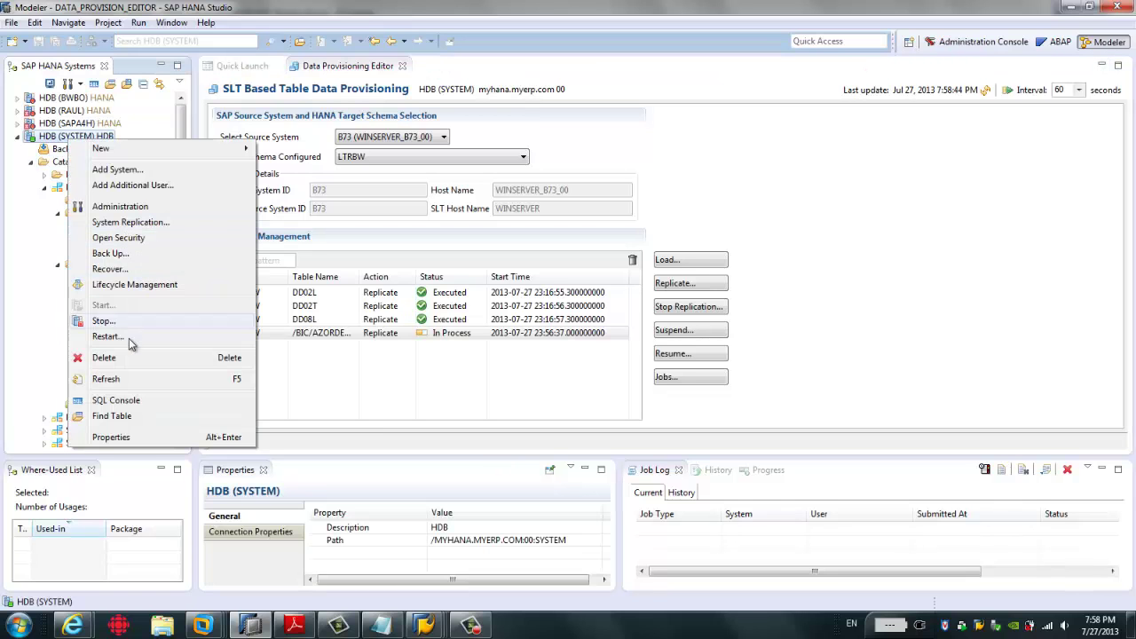
{"action": "left_click", "coordinate": [133, 401]}
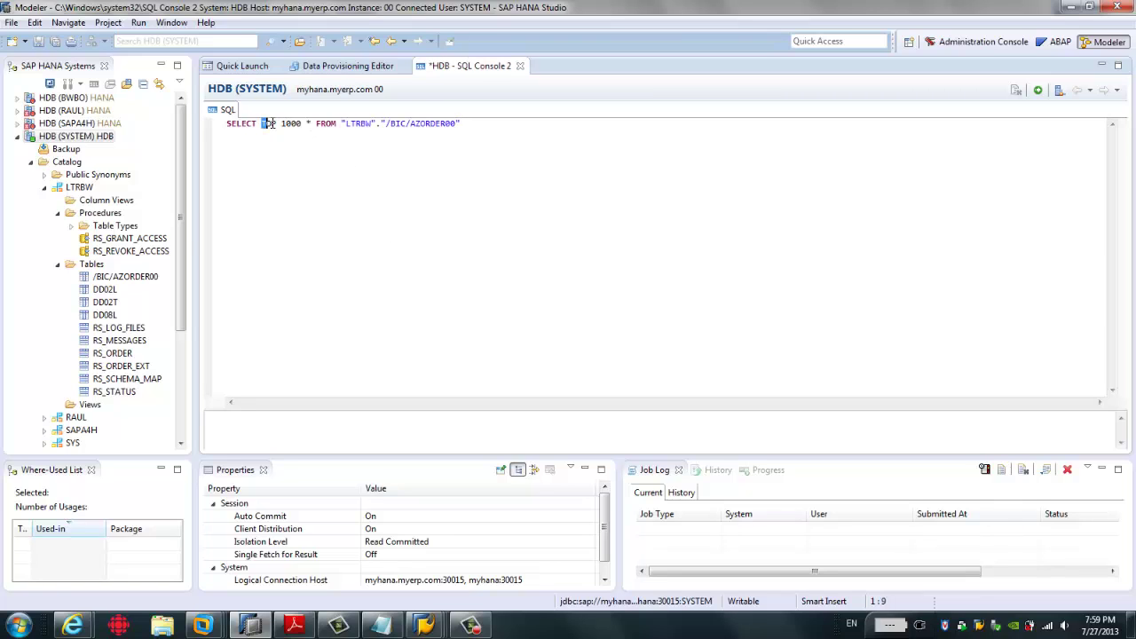
{"action": "left_click_drag", "start_coordinate": [269, 123], "coordinate": [302, 123]}
{"action": "key", "text": "BackSpace"}
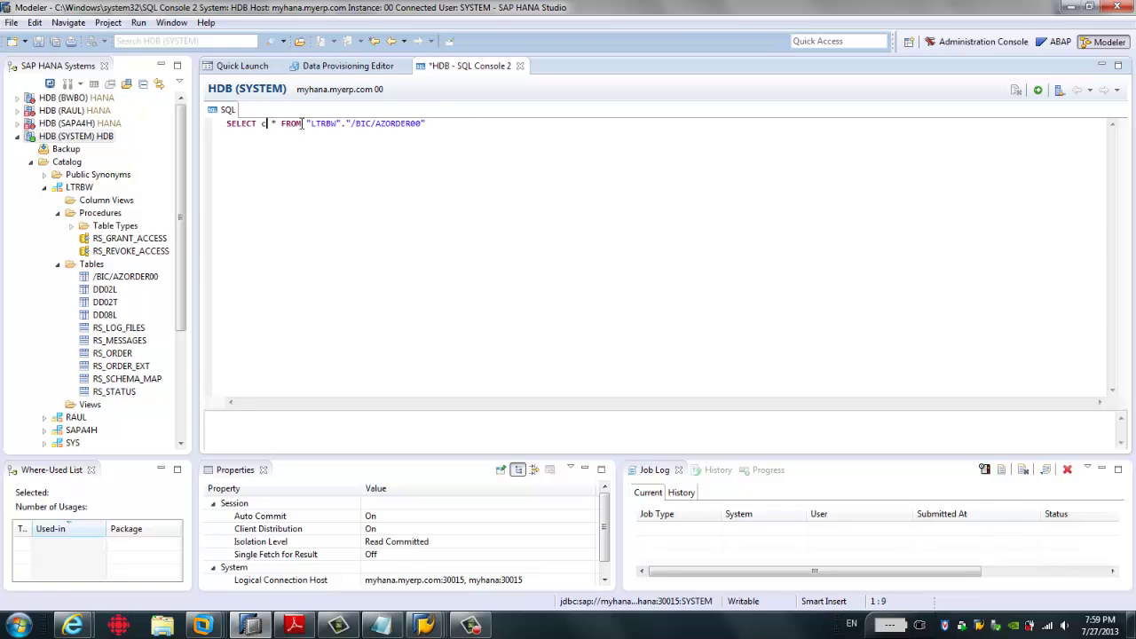
{"action": "type", "text": "count( * "}
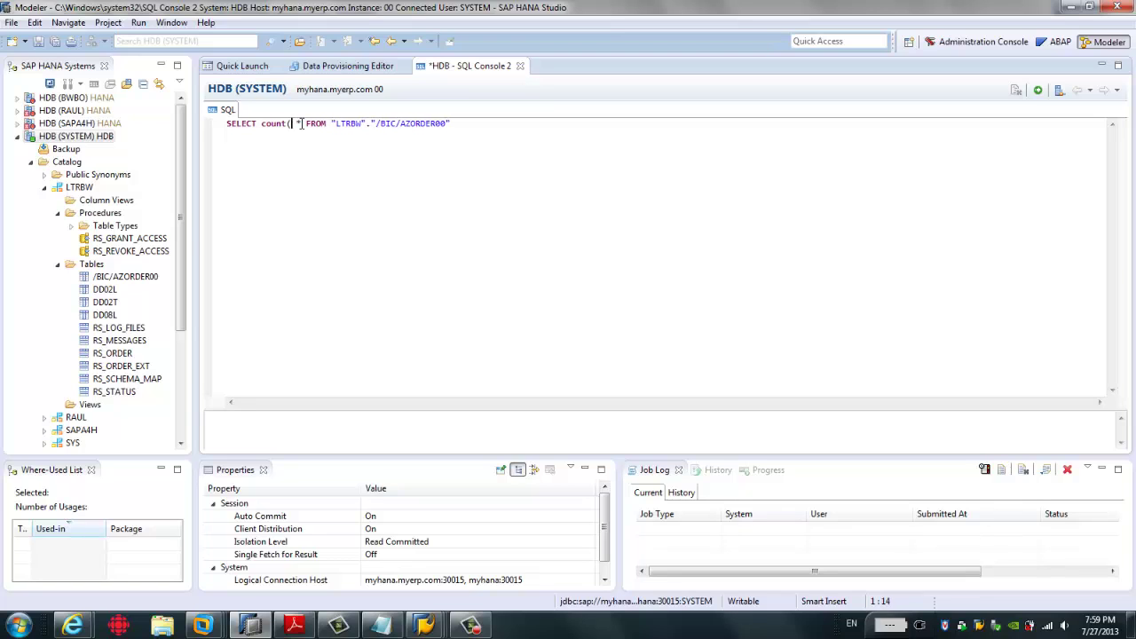
{"action": "type", "text": ")"}
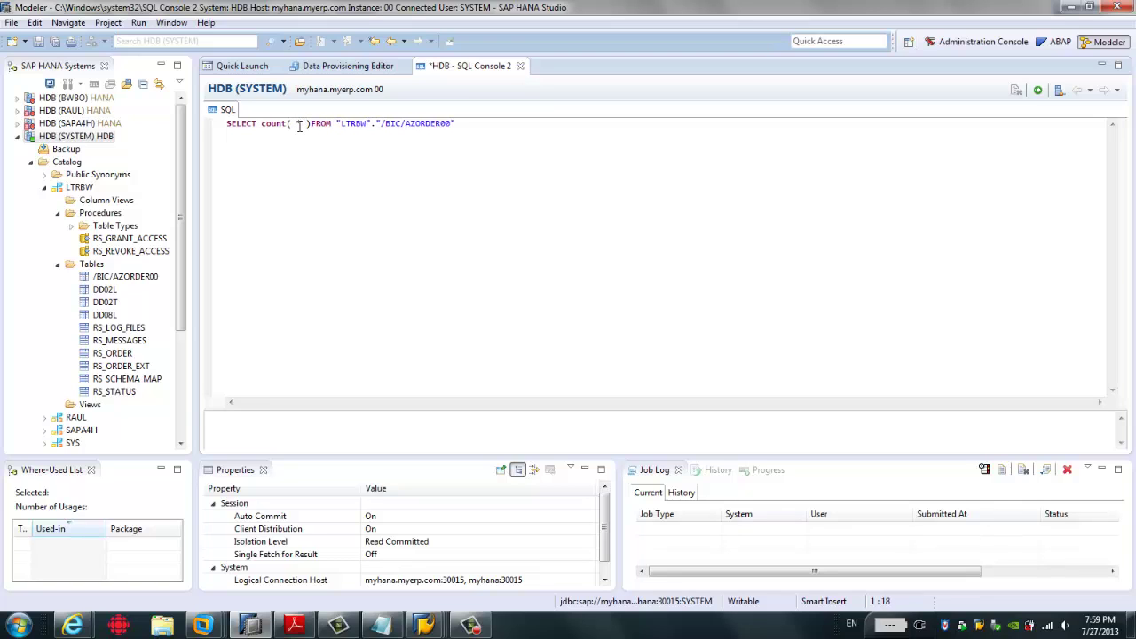
{"action": "left_click", "coordinate": [1038, 89]}
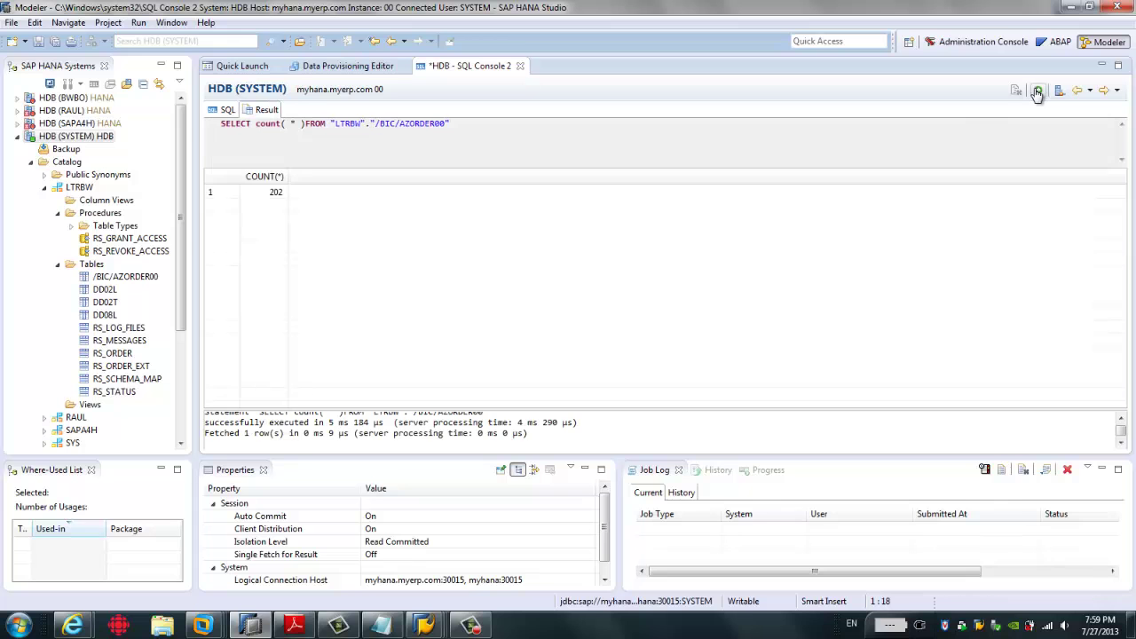
{"action": "left_click", "coordinate": [277, 192]}
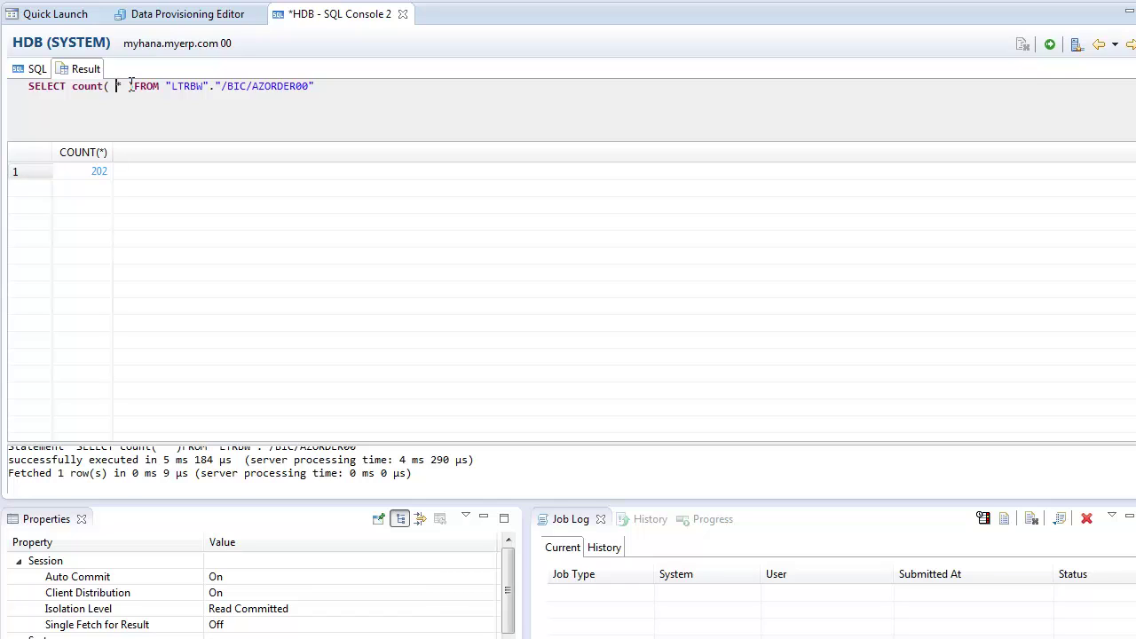
- Change the query to SELECT * FROM "LTRBW"."/BIC/AZORDER00", execute it and look through the returned rows
{"action": "left_click", "coordinate": [34, 69]}
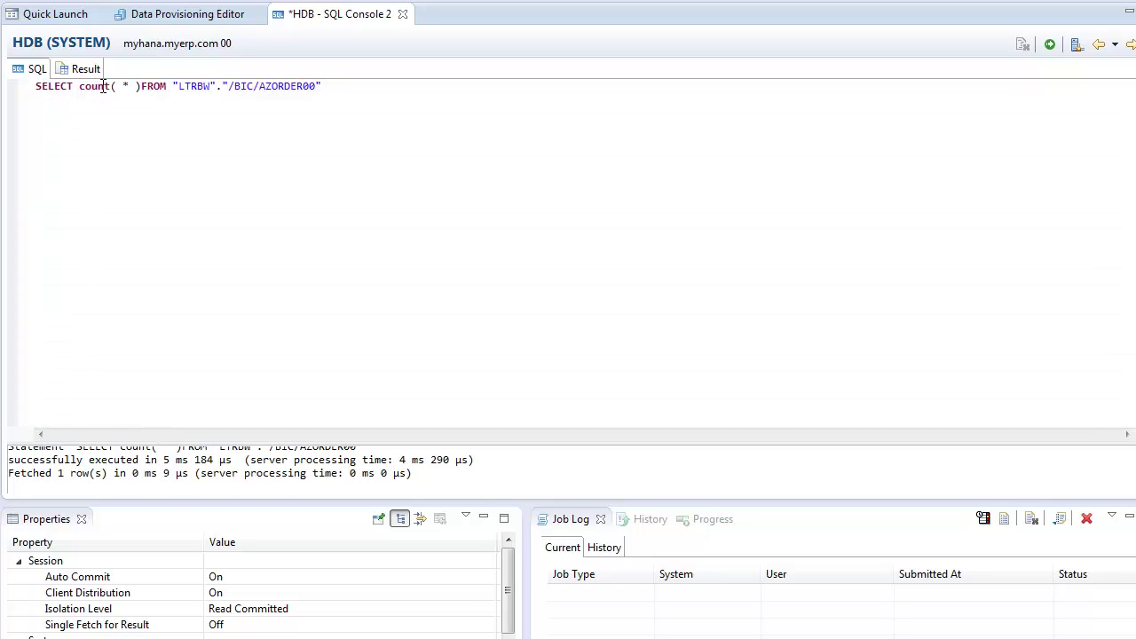
{"action": "key", "text": "BackSpace"}
{"action": "key", "text": "BackSpace"}
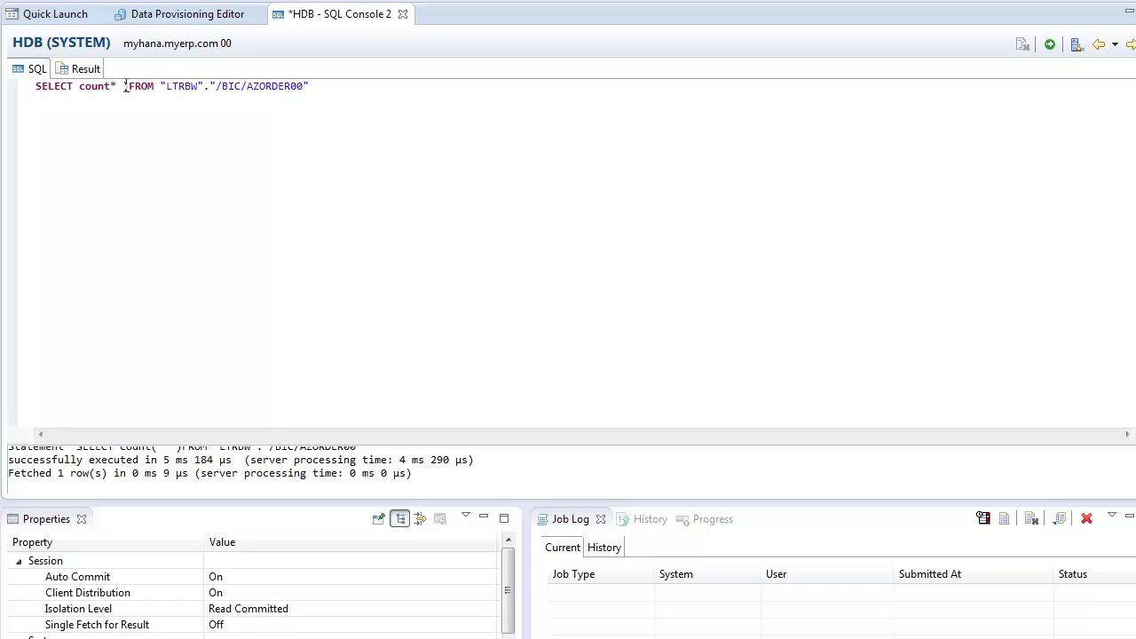
{"action": "type", "text": "("}
{"action": "key", "text": "BackSpace"}
{"action": "key", "text": "BackSpace"}
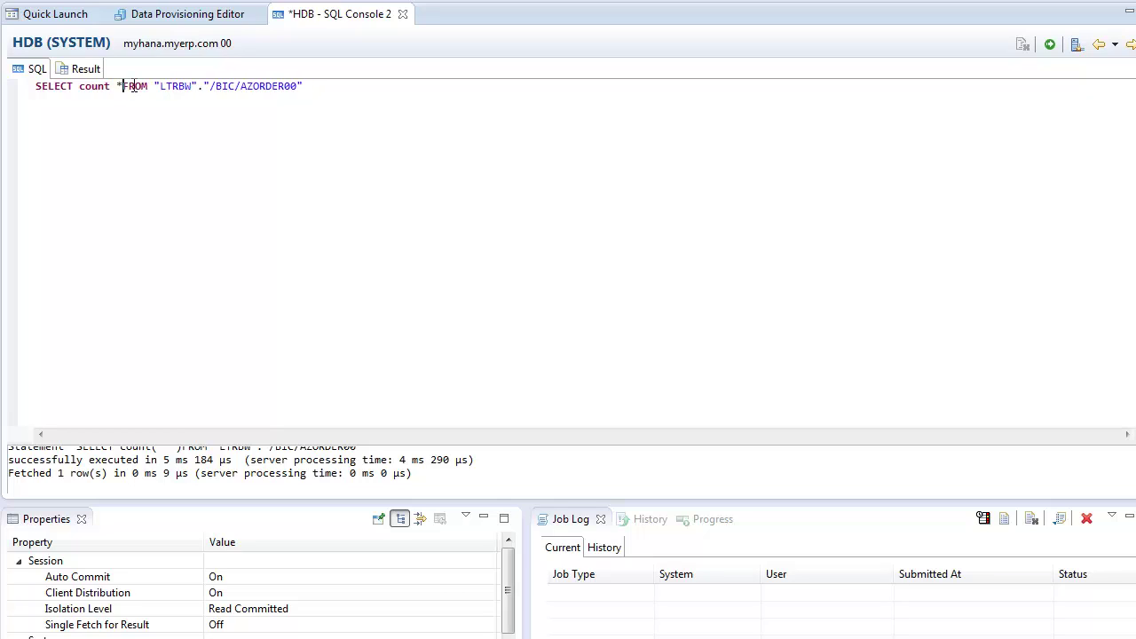
{"action": "mouse_move", "coordinate": [116, 88]}
{"action": "left_mouse_down"}
{"action": "mouse_move", "coordinate": [94, 90]}
{"action": "mouse_move", "coordinate": [109, 86]}
{"action": "left_mouse_up"}
{"action": "key", "text": "BackSpace"}
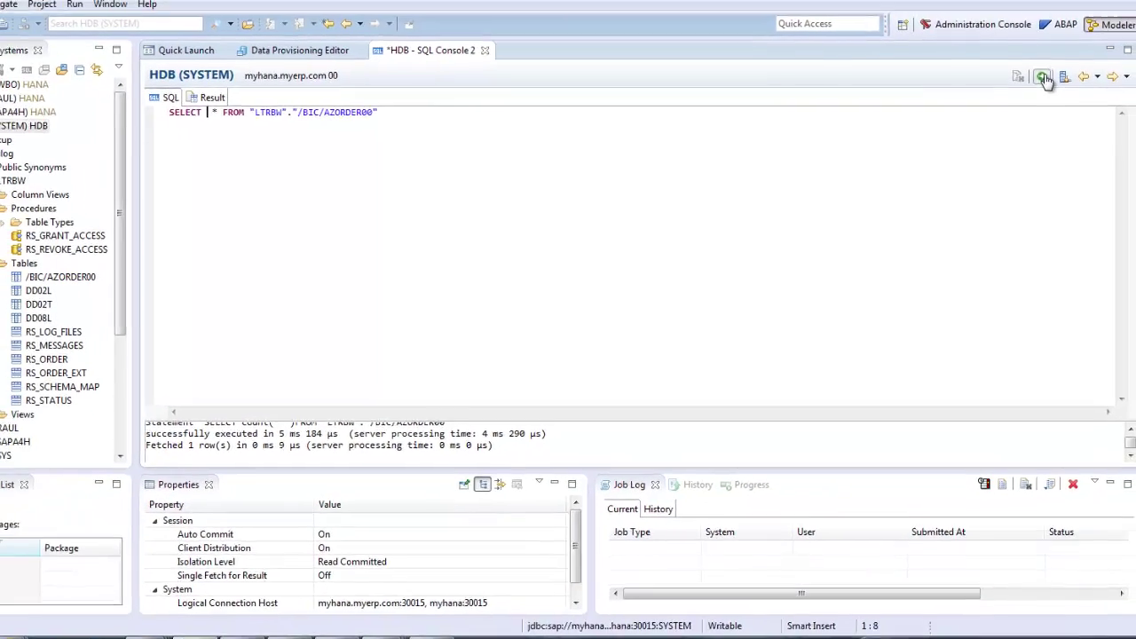
{"action": "left_click", "coordinate": [1048, 44]}
{"action": "scroll", "coordinate": [479, 327], "scroll_direction": "down", "scroll_amount": 7}
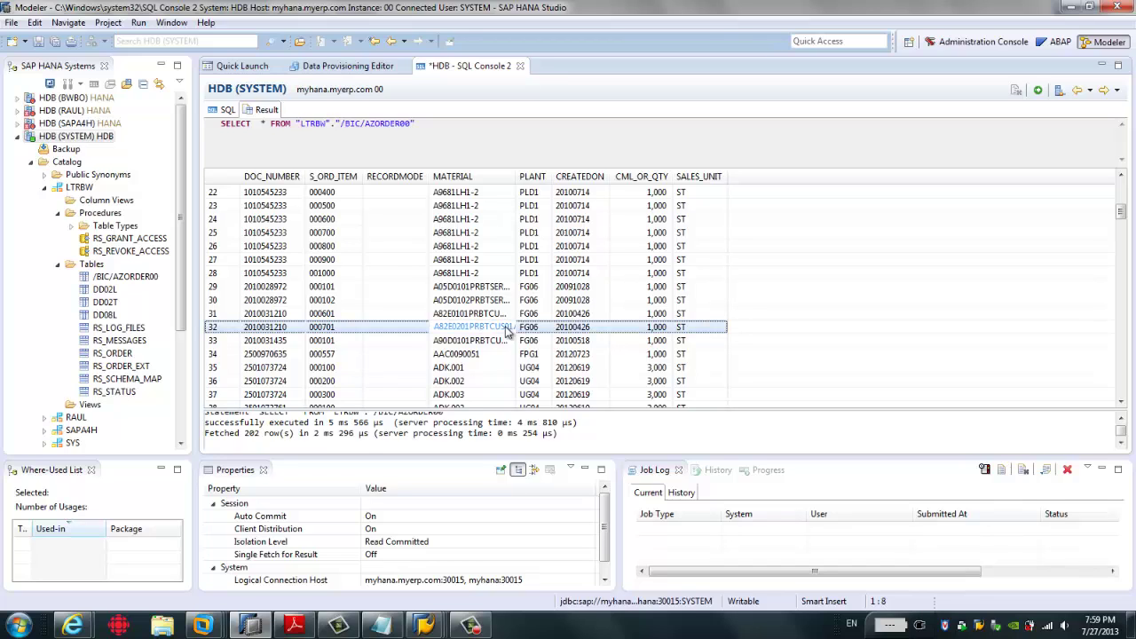
{"action": "left_click", "coordinate": [517, 354]}
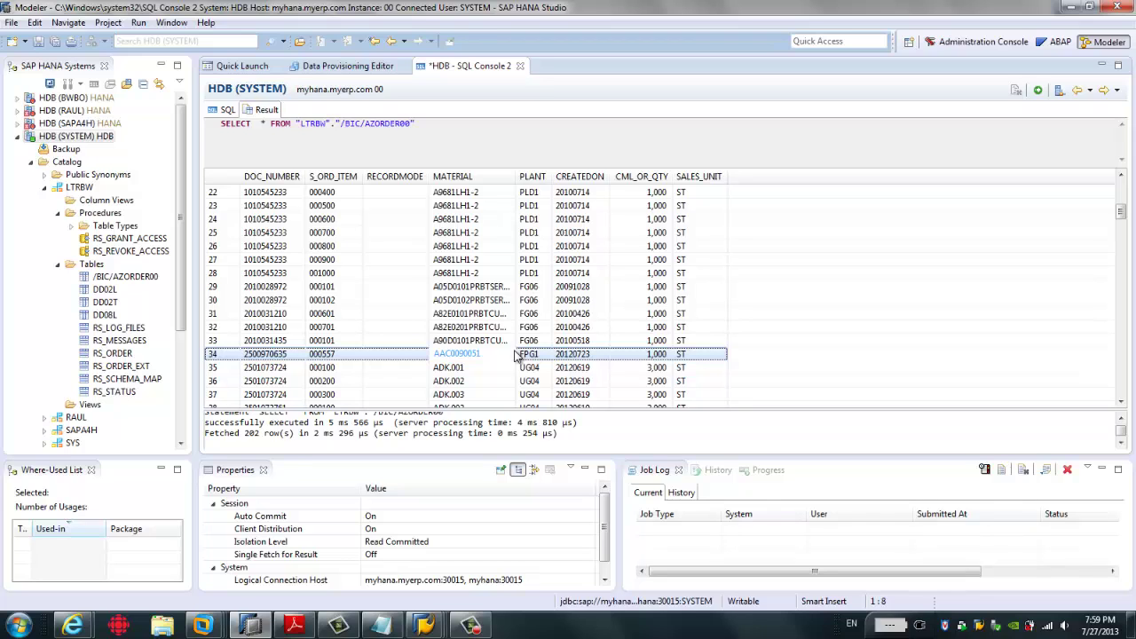
{"action": "left_click", "coordinate": [424, 286]}
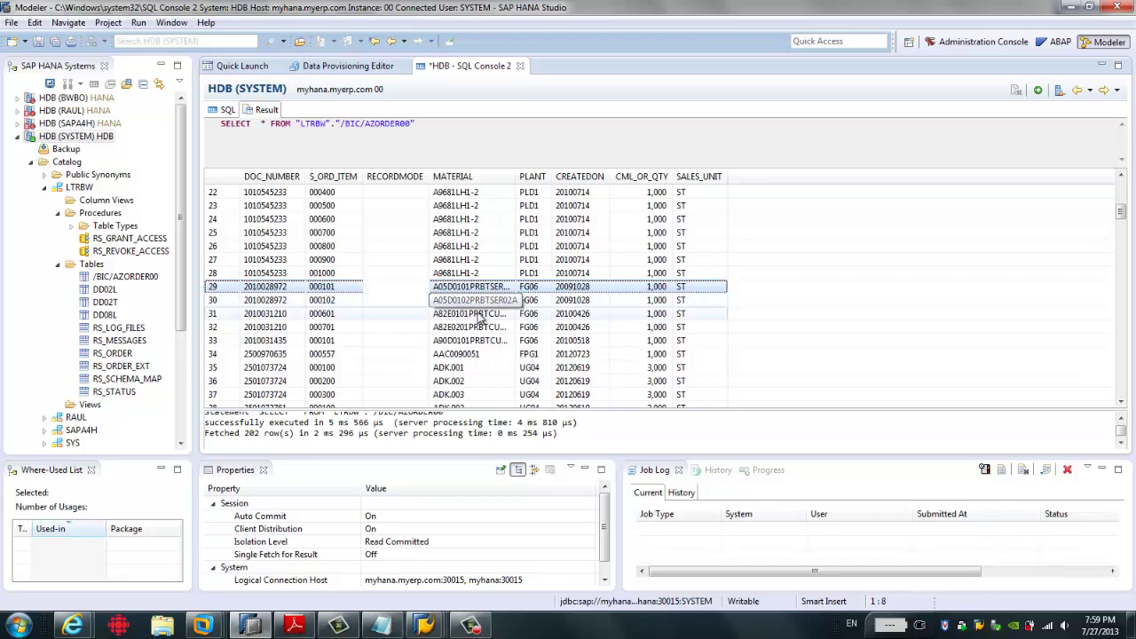
{"action": "left_click", "coordinate": [483, 355]}
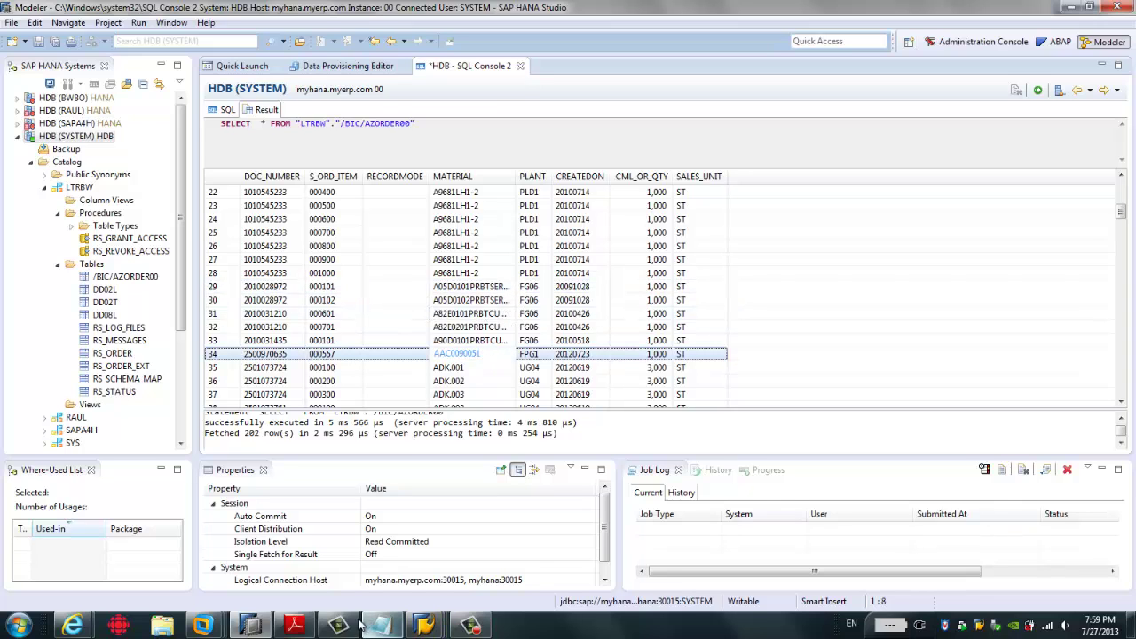
- Switch to the BW session, open the management view of the Sales Order DataStore object and delete request 31
{"action": "left_click", "coordinate": [424, 625]}
{"action": "left_click", "coordinate": [569, 557]}
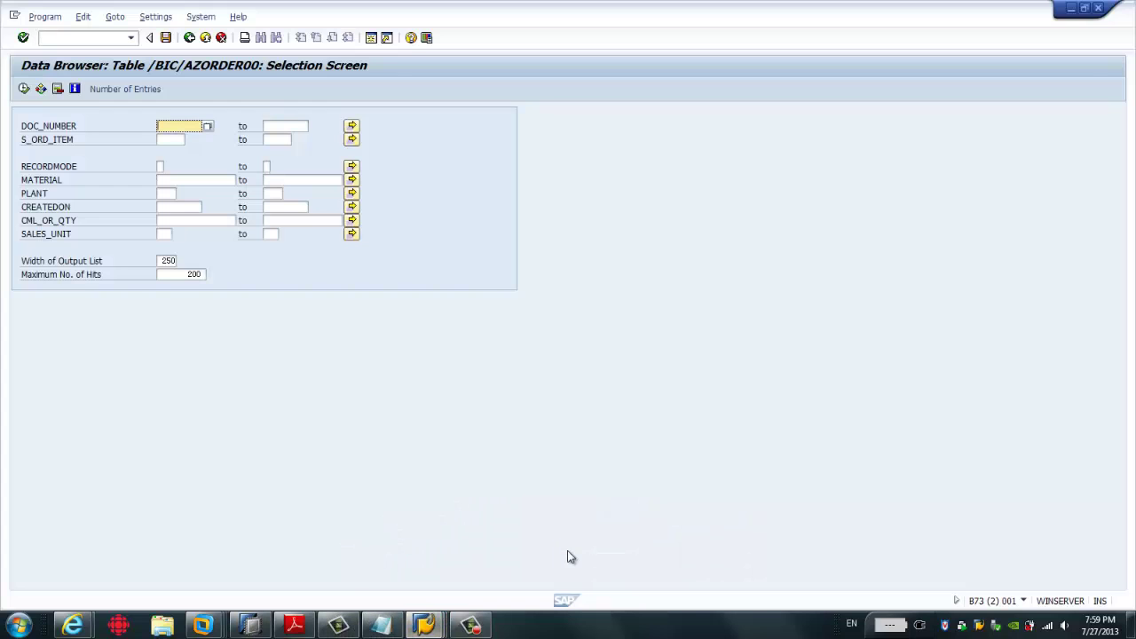
{"action": "left_click", "coordinate": [189, 37]}
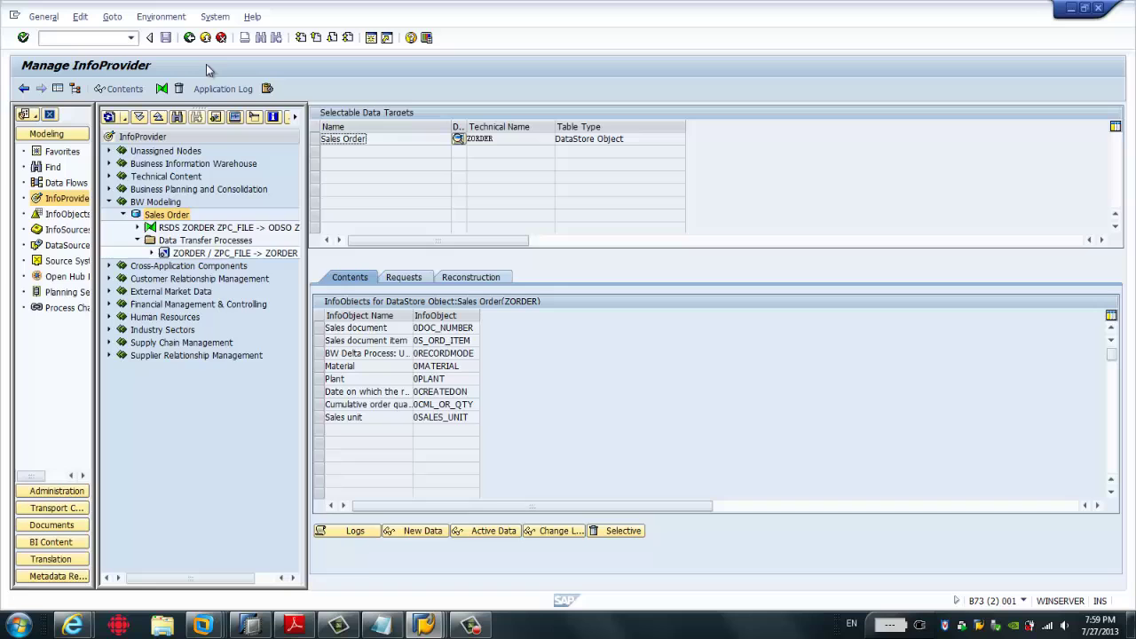
{"action": "right_click", "coordinate": [169, 216]}
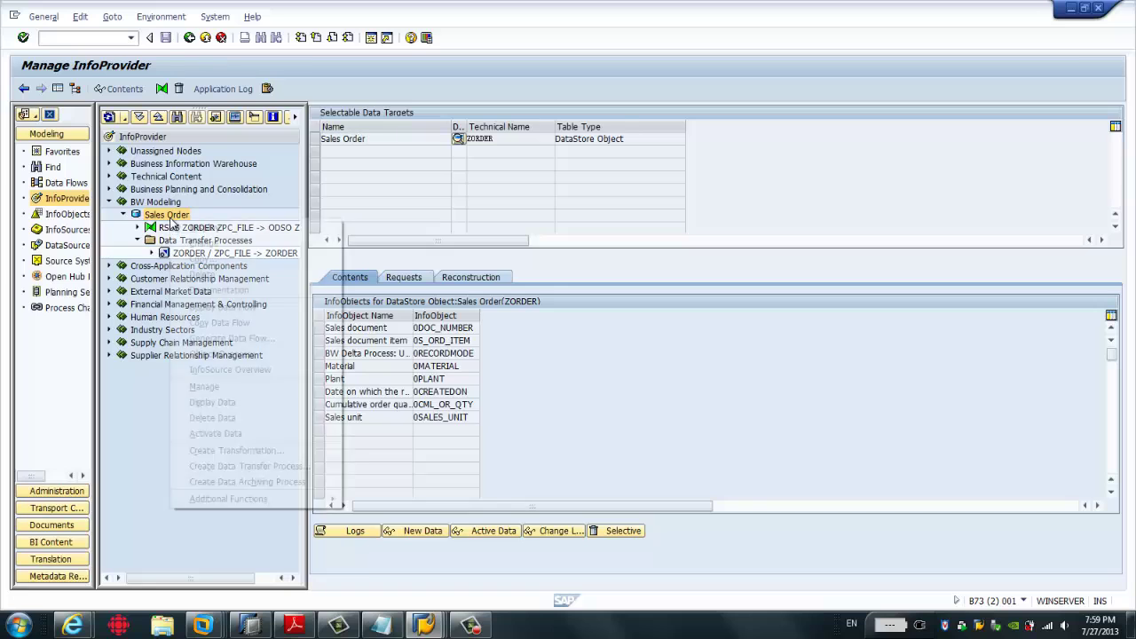
{"action": "left_click", "coordinate": [258, 388]}
{"action": "left_click", "coordinate": [326, 330]}
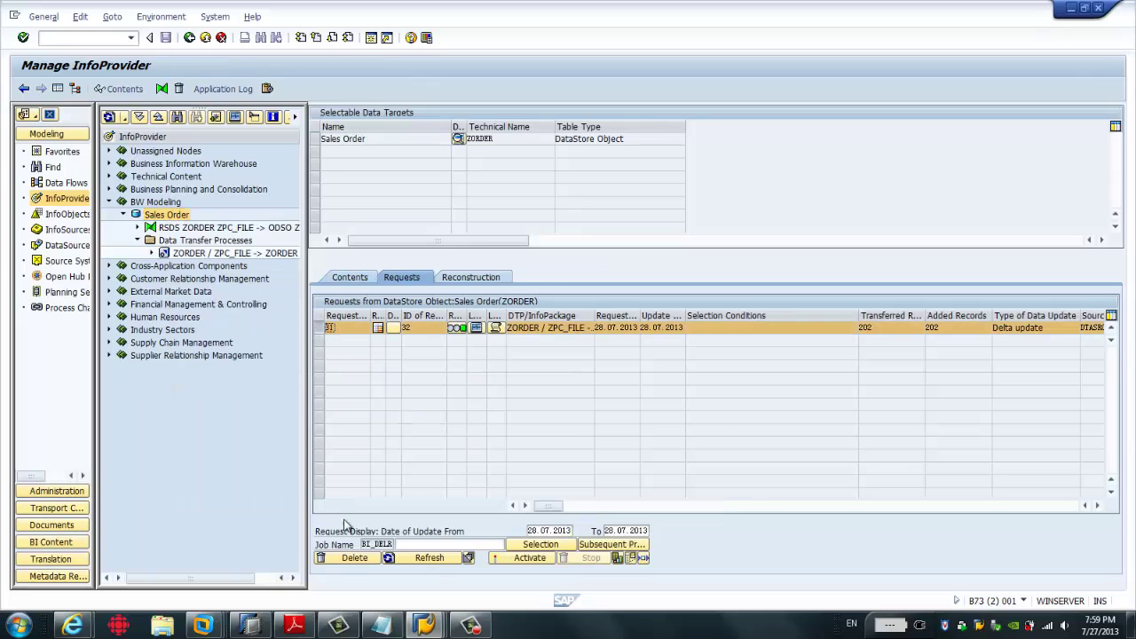
{"action": "left_click", "coordinate": [354, 558]}
{"action": "left_click", "coordinate": [170, 256]}
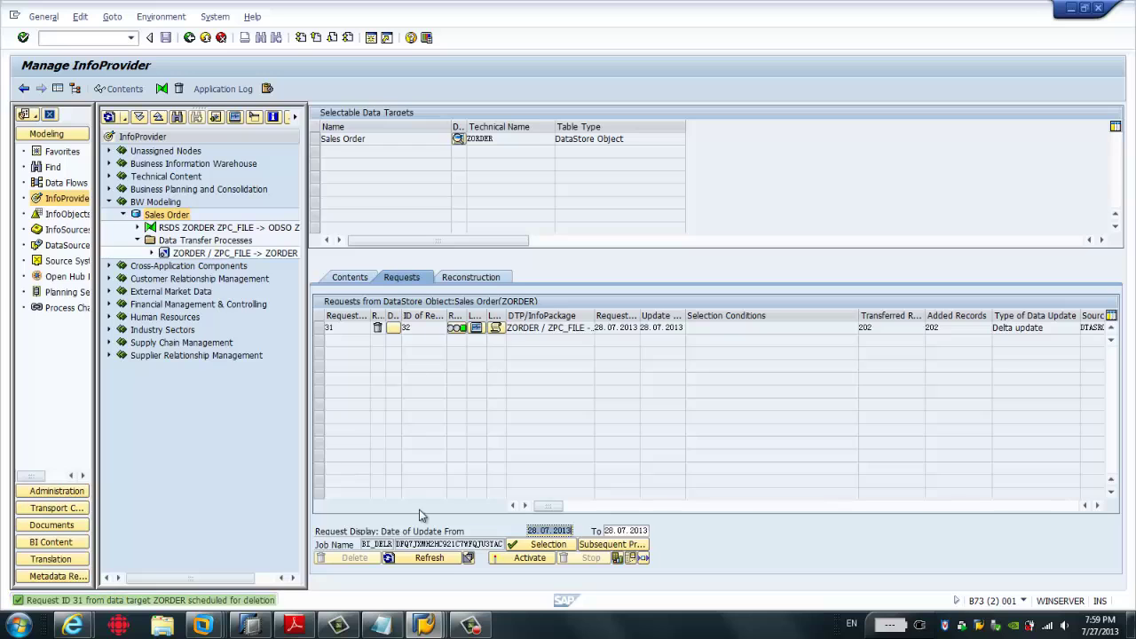
- Refresh the Sales Order requests, applying the ZORDER status changes and checking the background jobs in the Process Overview
{"action": "left_click", "coordinate": [429, 557]}
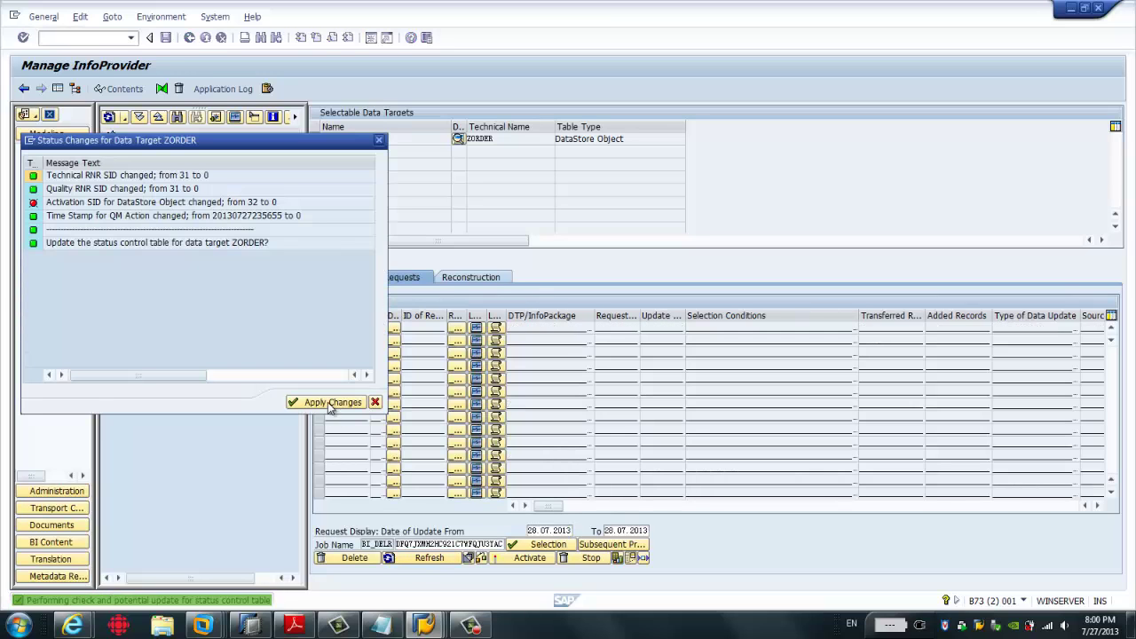
{"action": "left_click", "coordinate": [328, 401]}
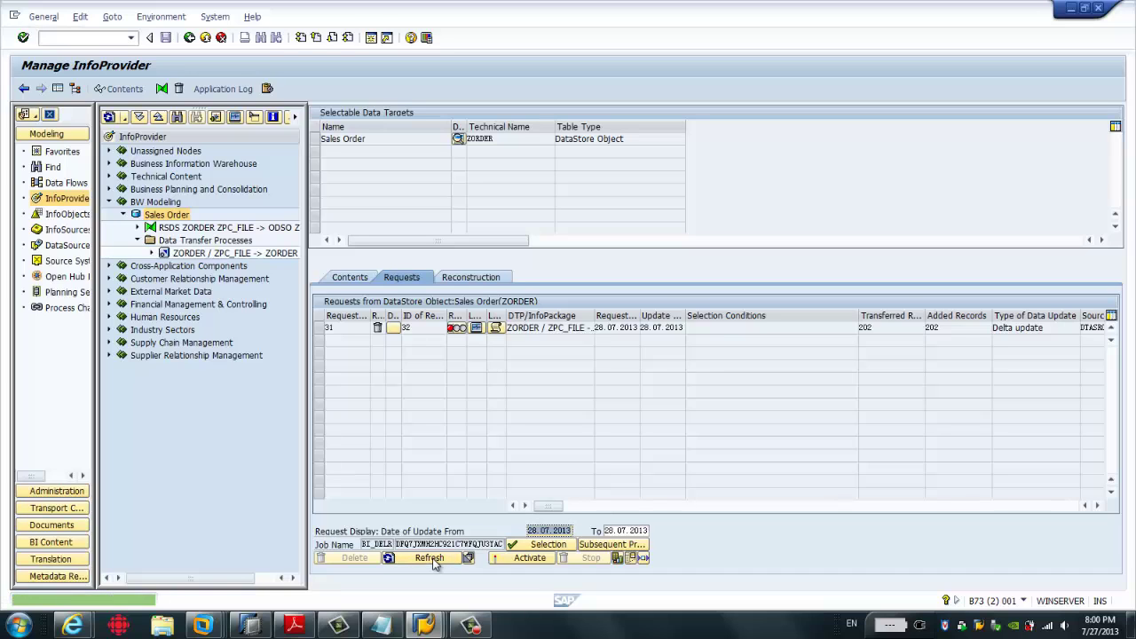
{"action": "left_click", "coordinate": [425, 624]}
{"action": "left_click", "coordinate": [445, 579]}
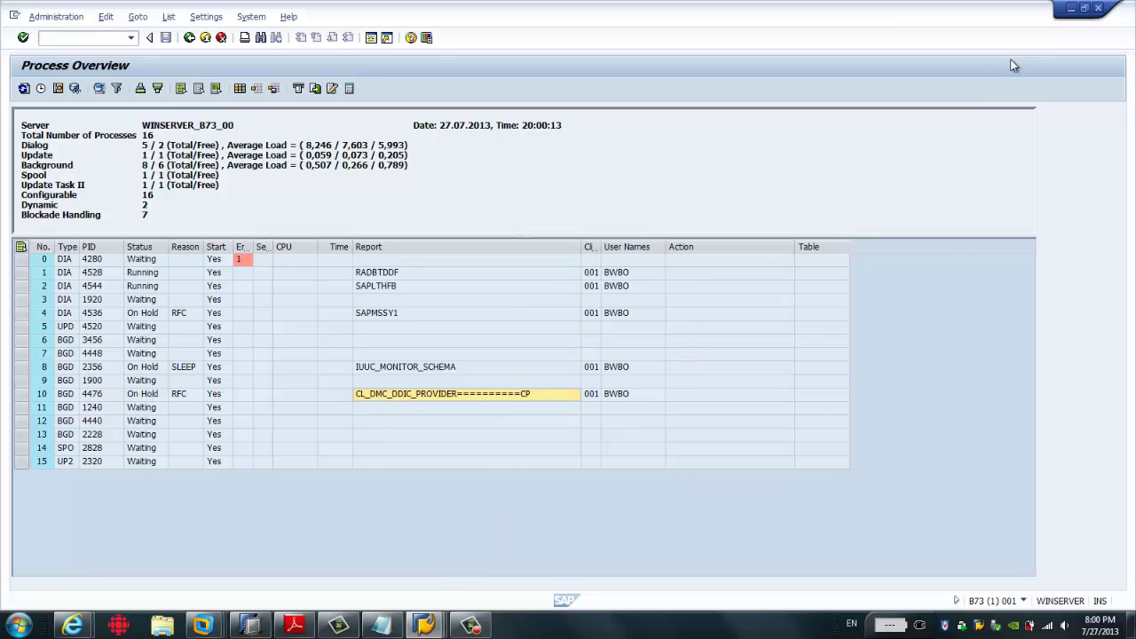
{"action": "left_click", "coordinate": [1071, 9]}
{"action": "left_click", "coordinate": [433, 559]}
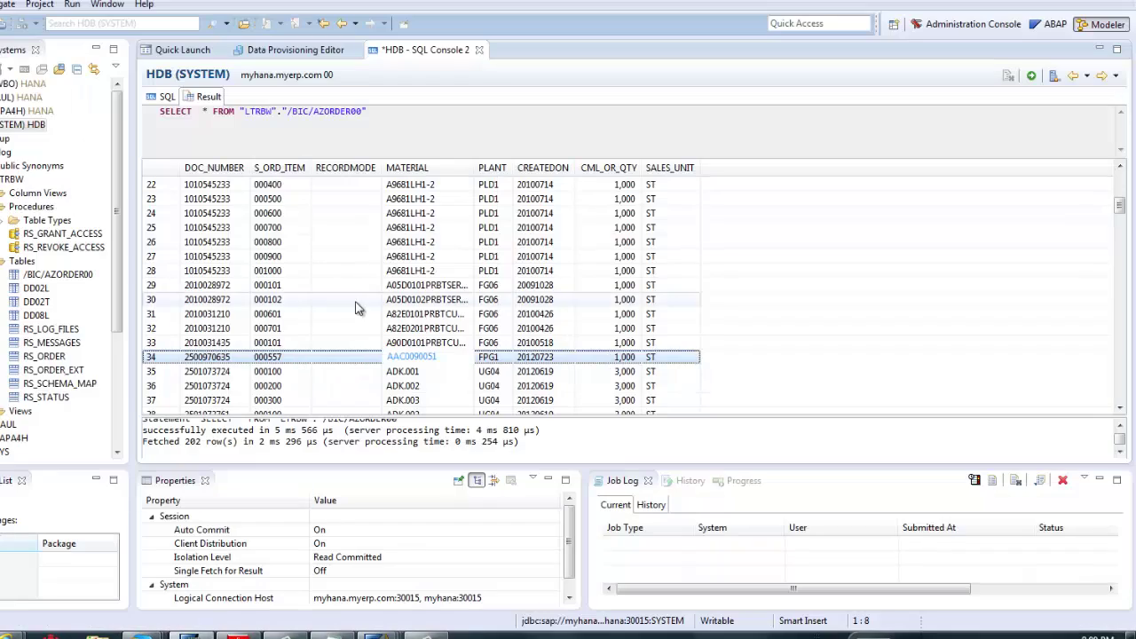
- Go back to SAP HANA Studio, view the Data Provisioning Editor and rerun the SELECT query on /BIC/AZORDER00
{"action": "left_click", "coordinate": [293, 50]}
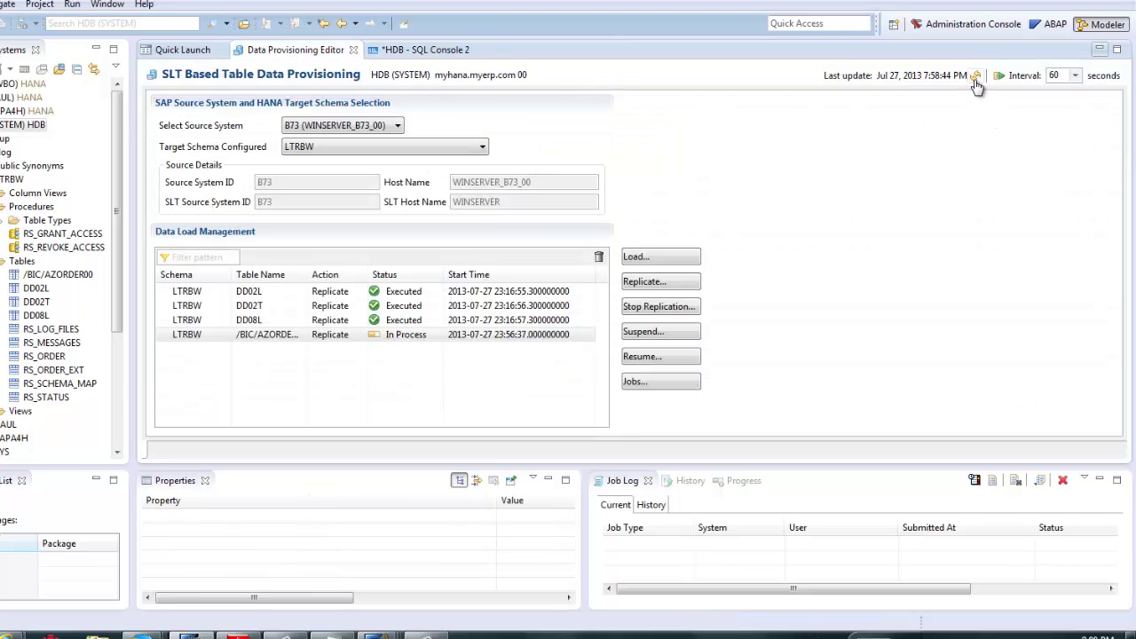
{"action": "left_click", "coordinate": [411, 51]}
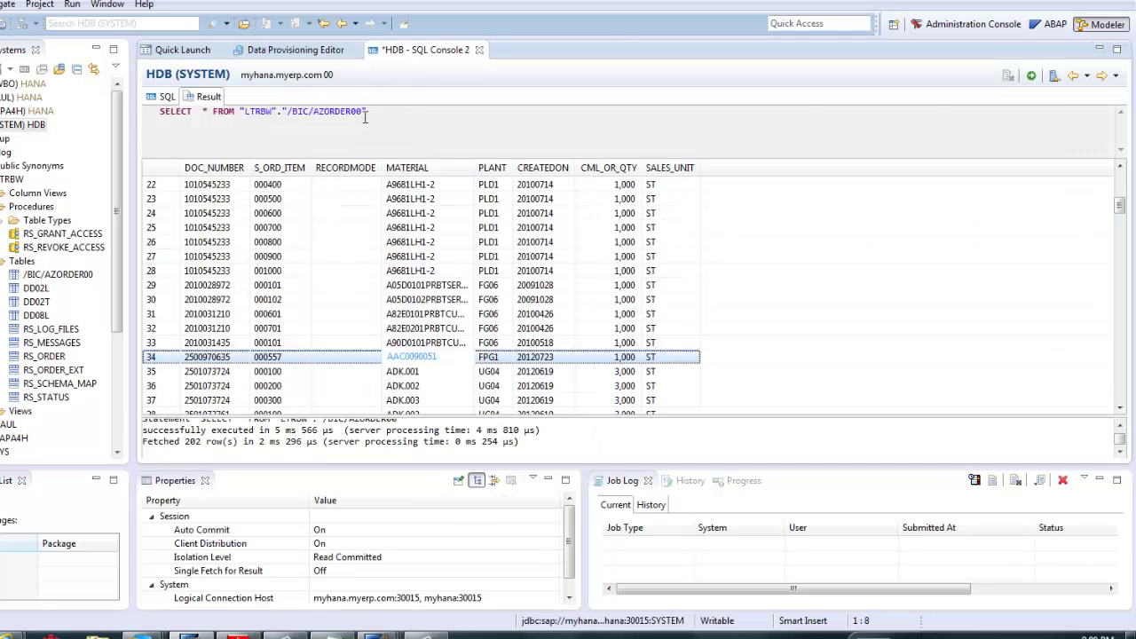
{"action": "left_click", "coordinate": [1031, 76]}
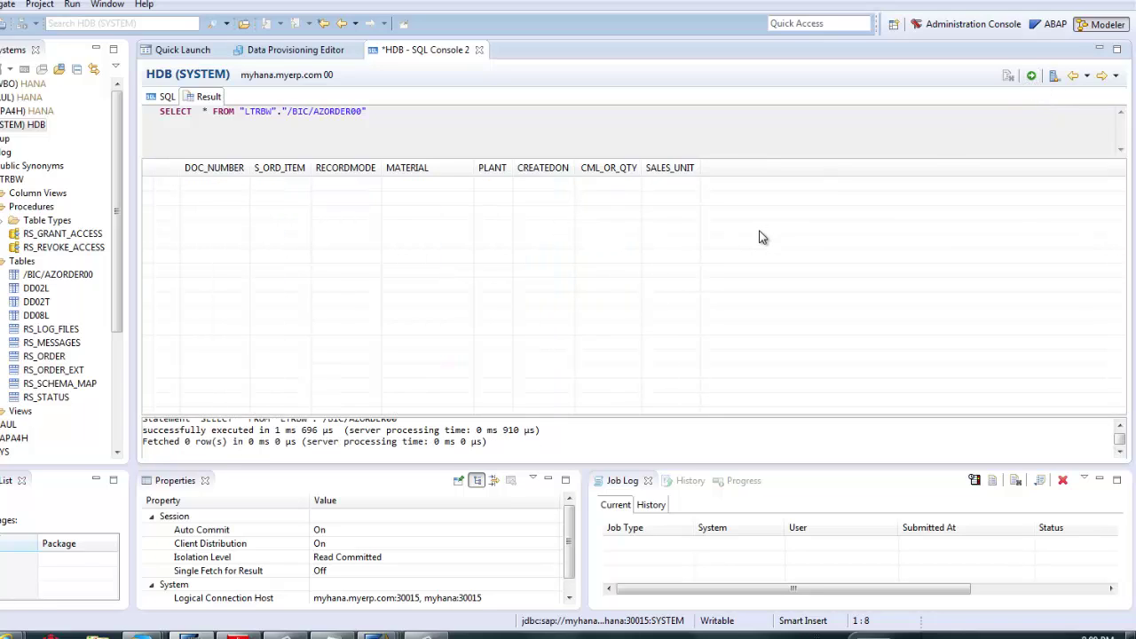